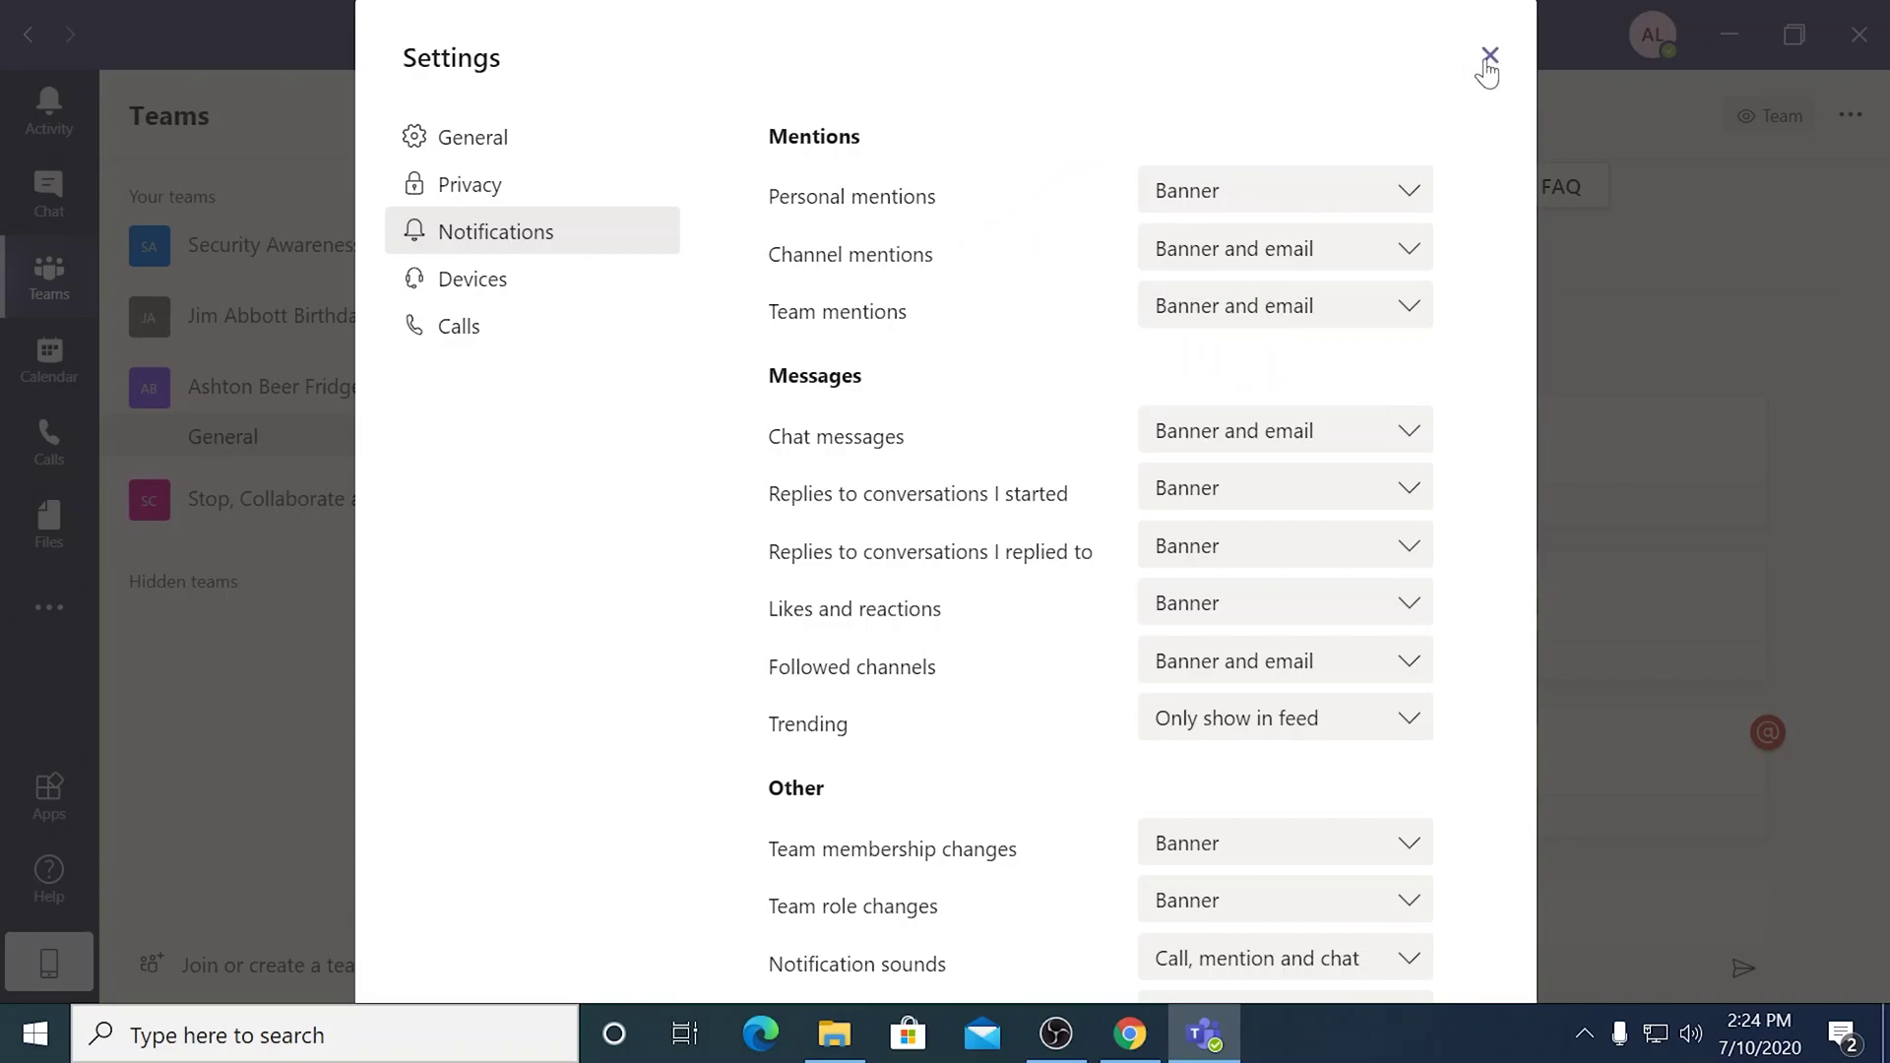
Set the Personal mentions notification to Banner.
click(1398, 187)
click(1405, 298)
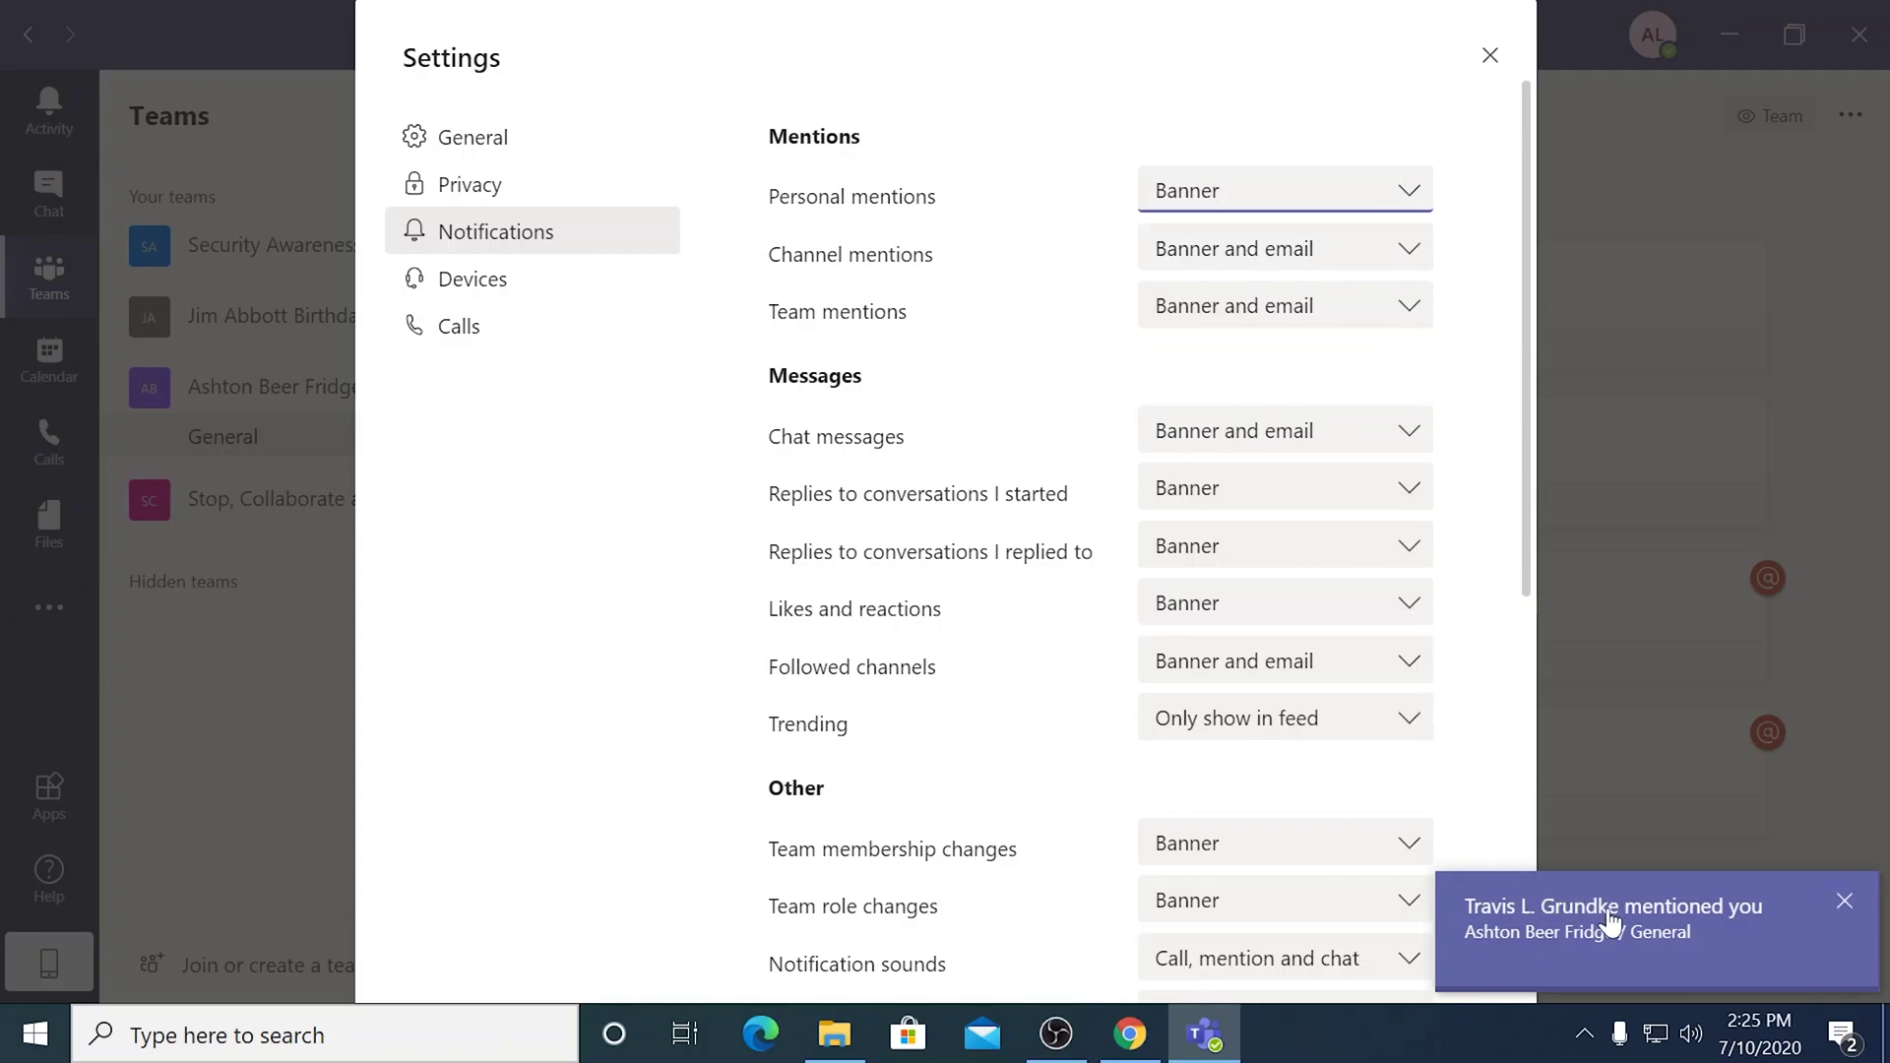
Open the new mention in the Ashton Beer Fridge team and reply to the post with "Bust out the White Claws!!!".
click(1673, 937)
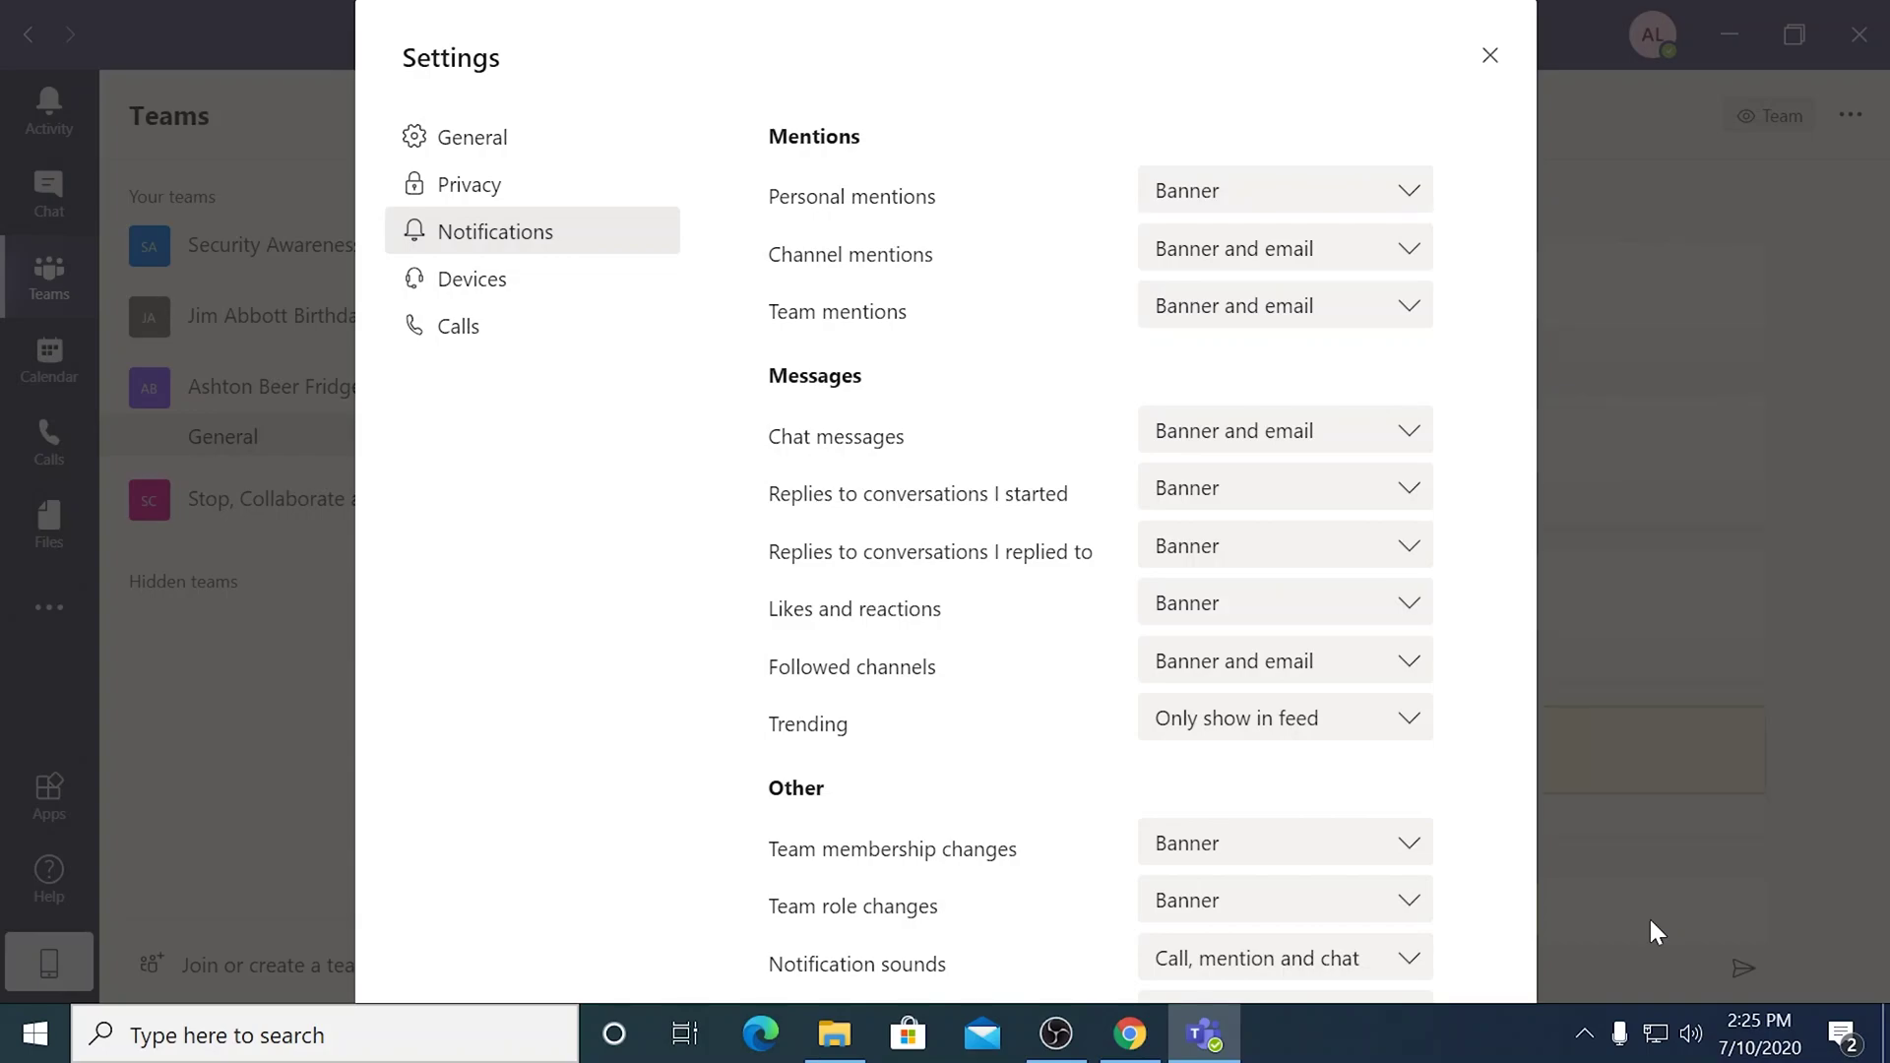
click(1490, 56)
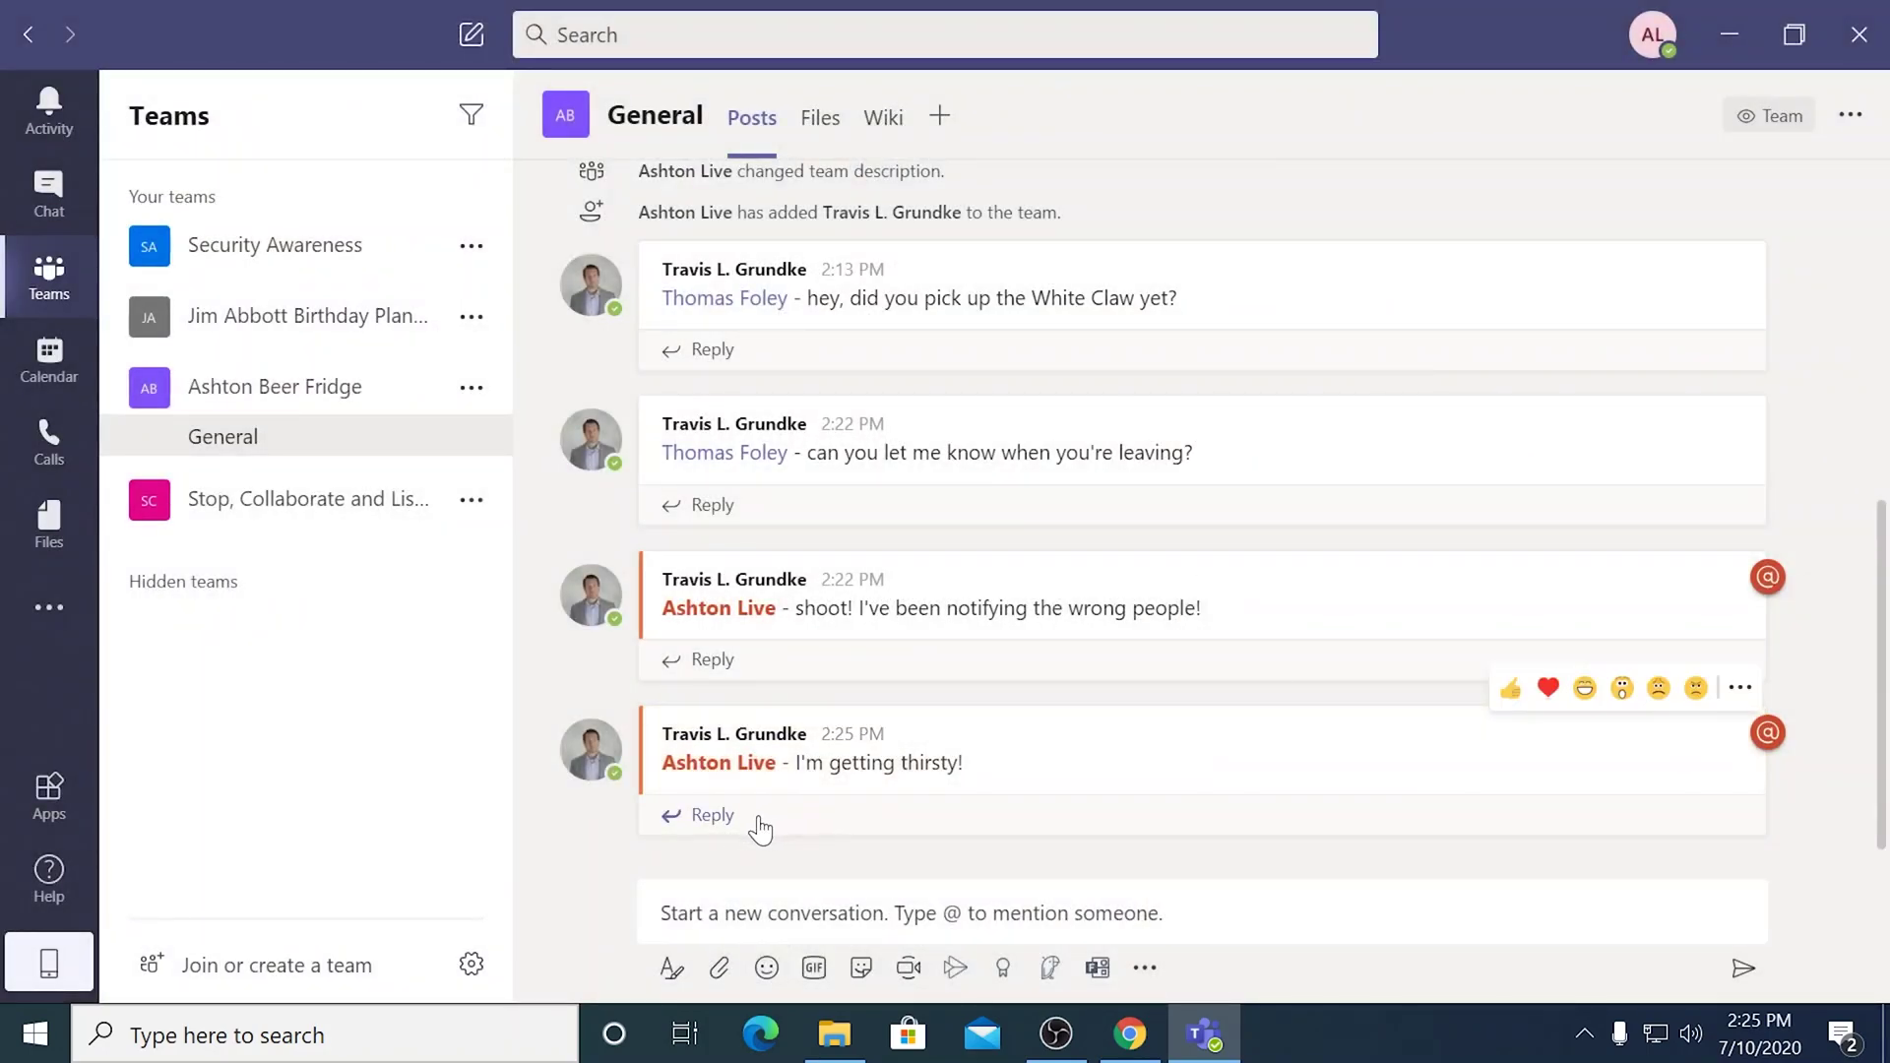
click(723, 817)
text(Bu)
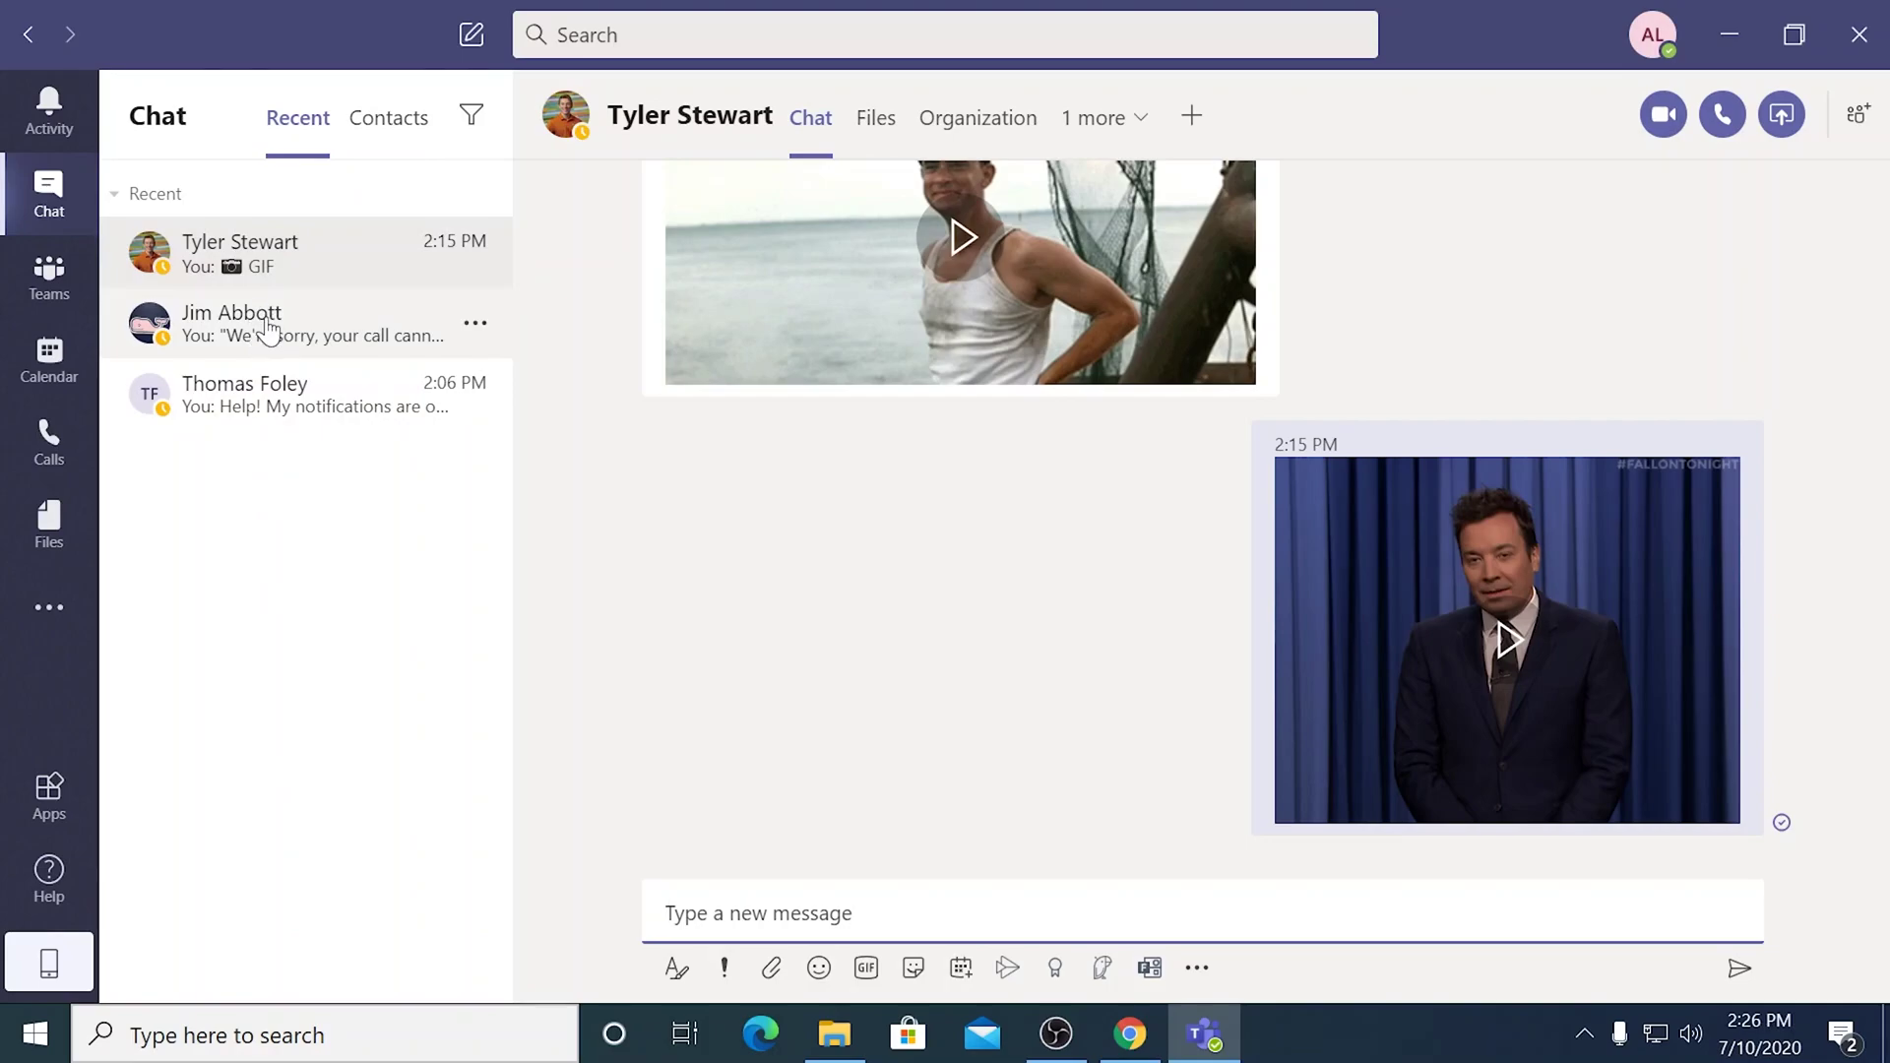
Turn on Notify when available for the contact of the second recent chat.
click(475, 328)
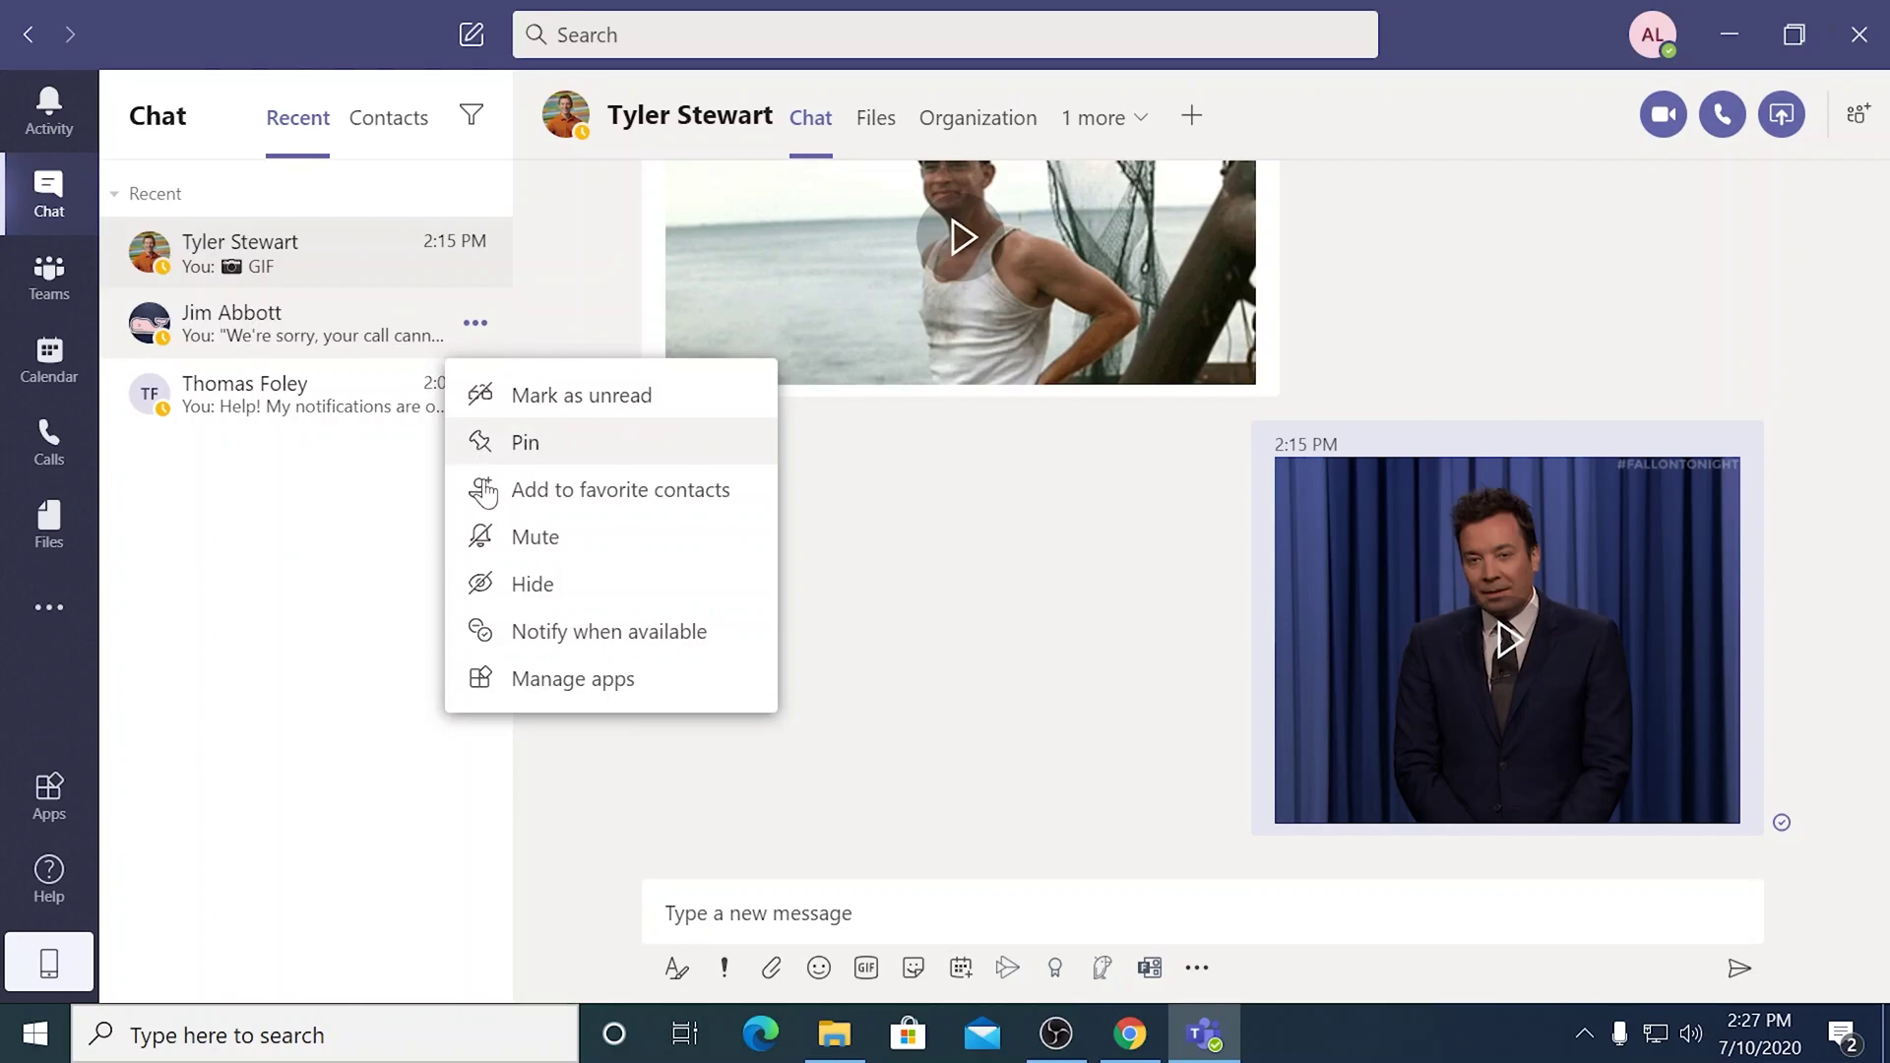
click(510, 638)
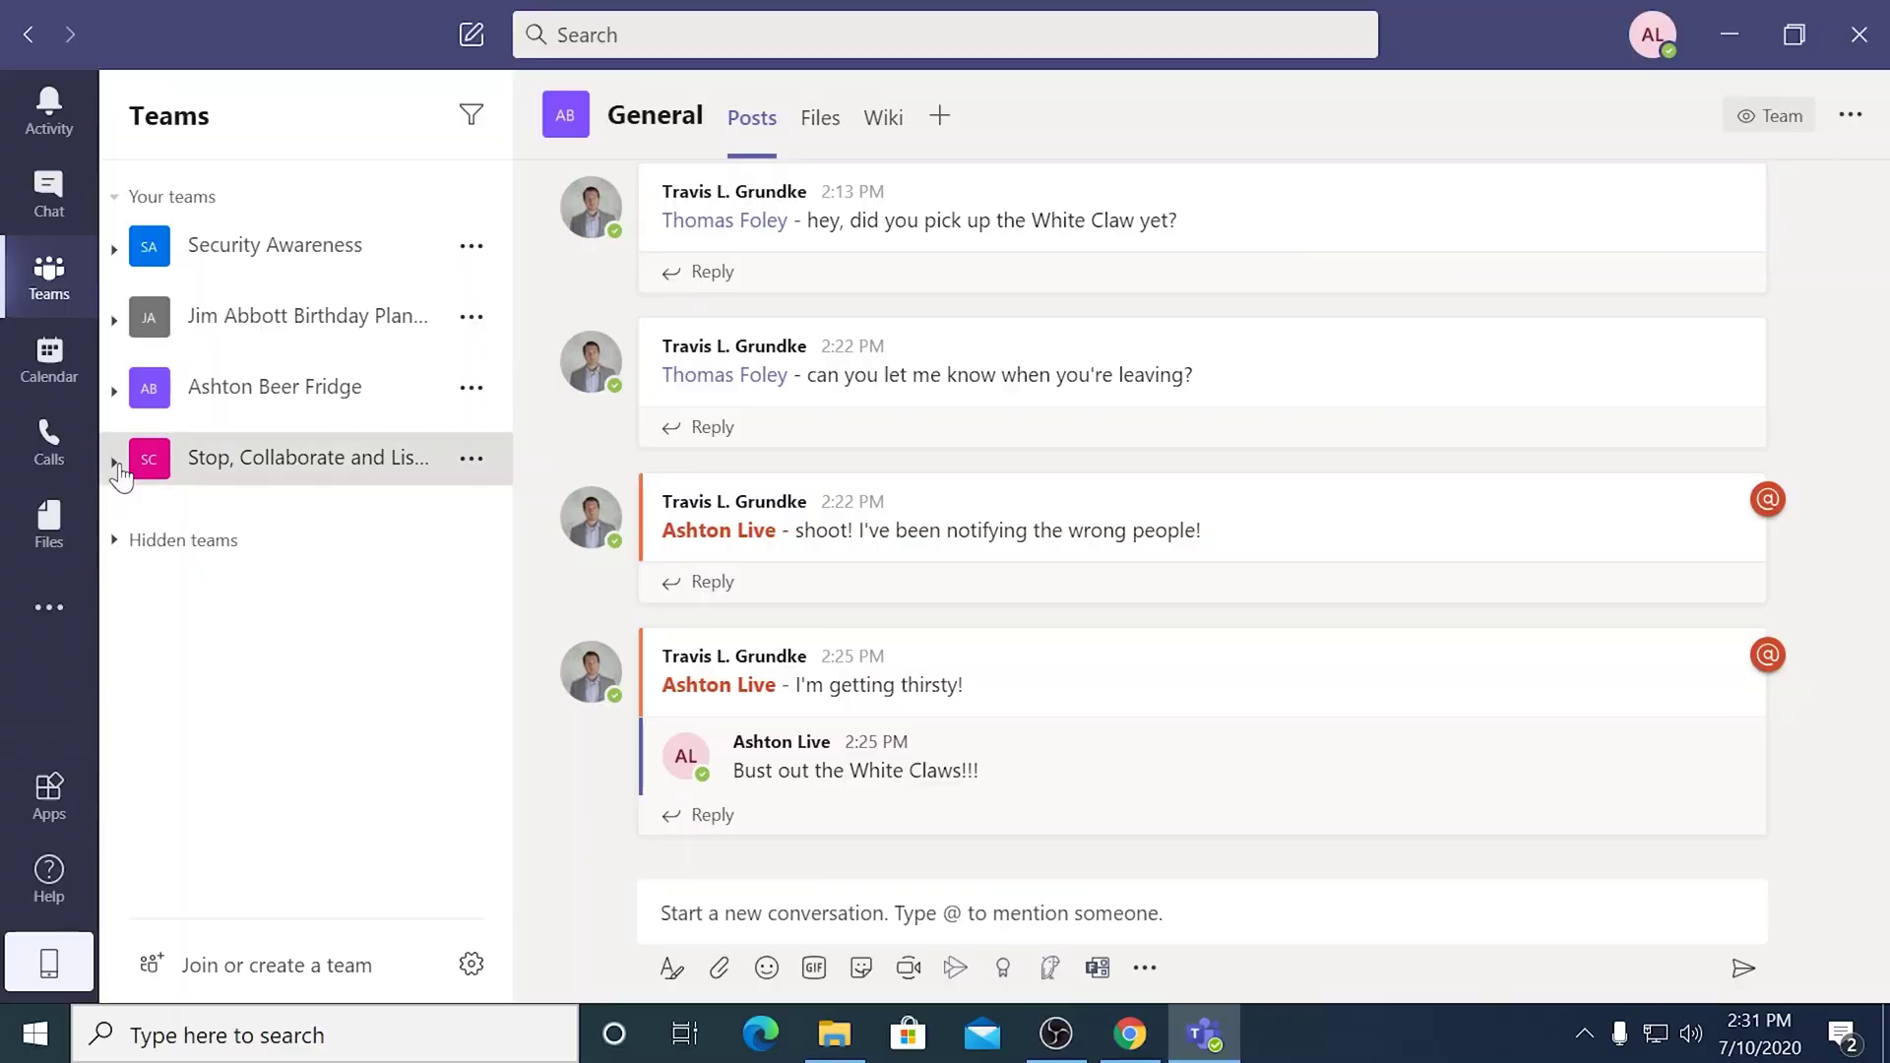
Open the custom notification settings for the Collaborate channel of the Stop, Collaborate and Listen team.
click(116, 465)
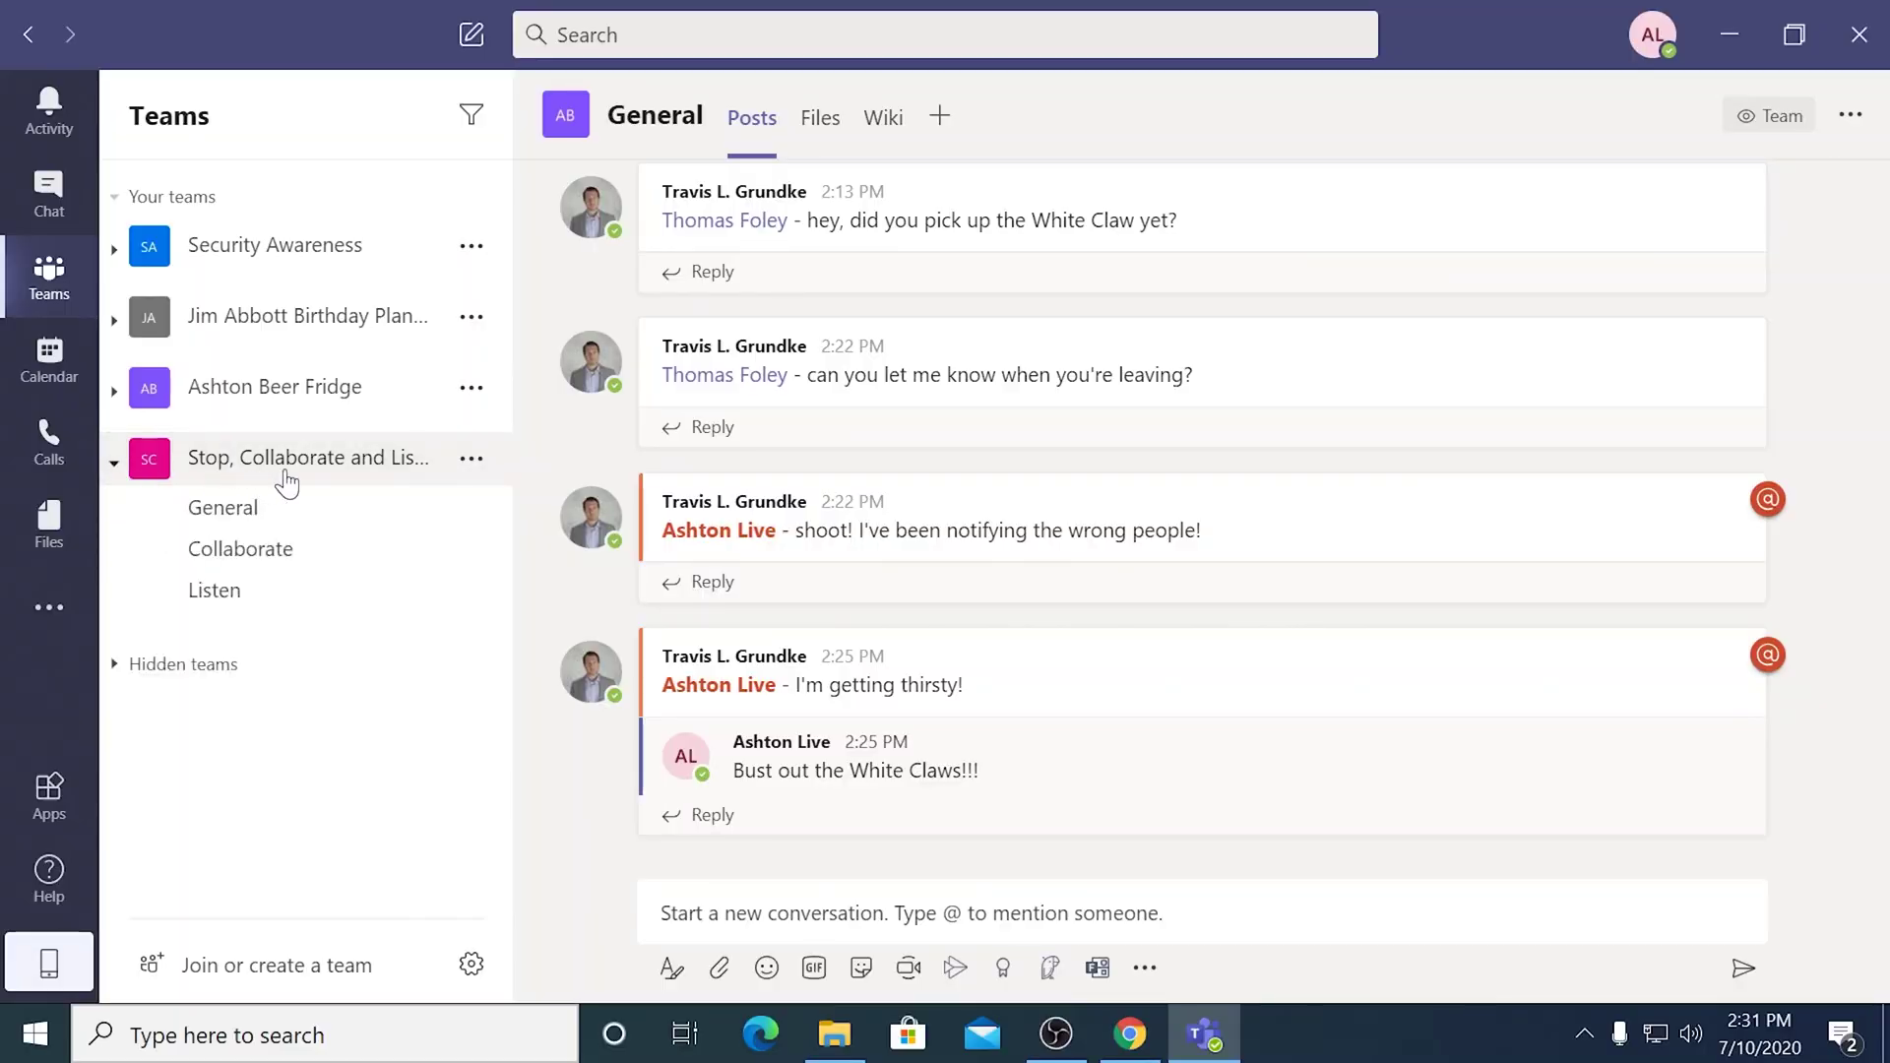
click(289, 570)
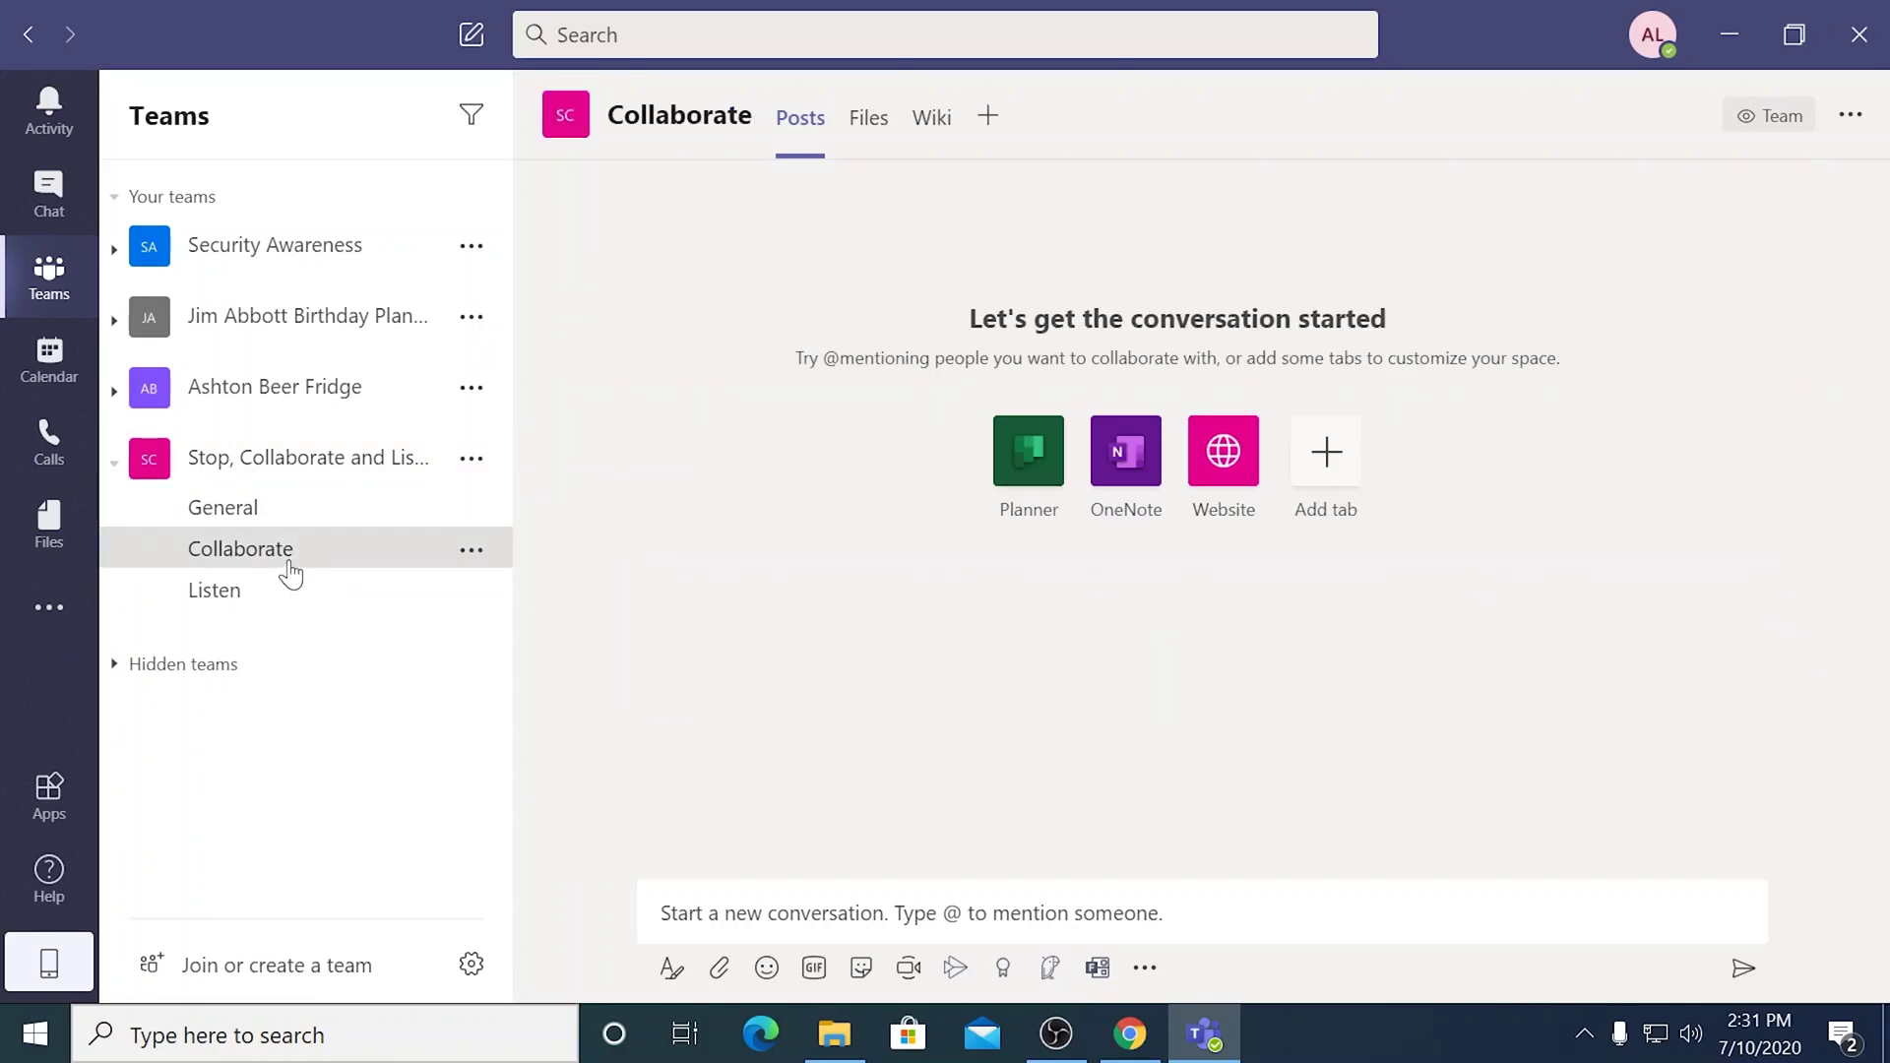
click(471, 553)
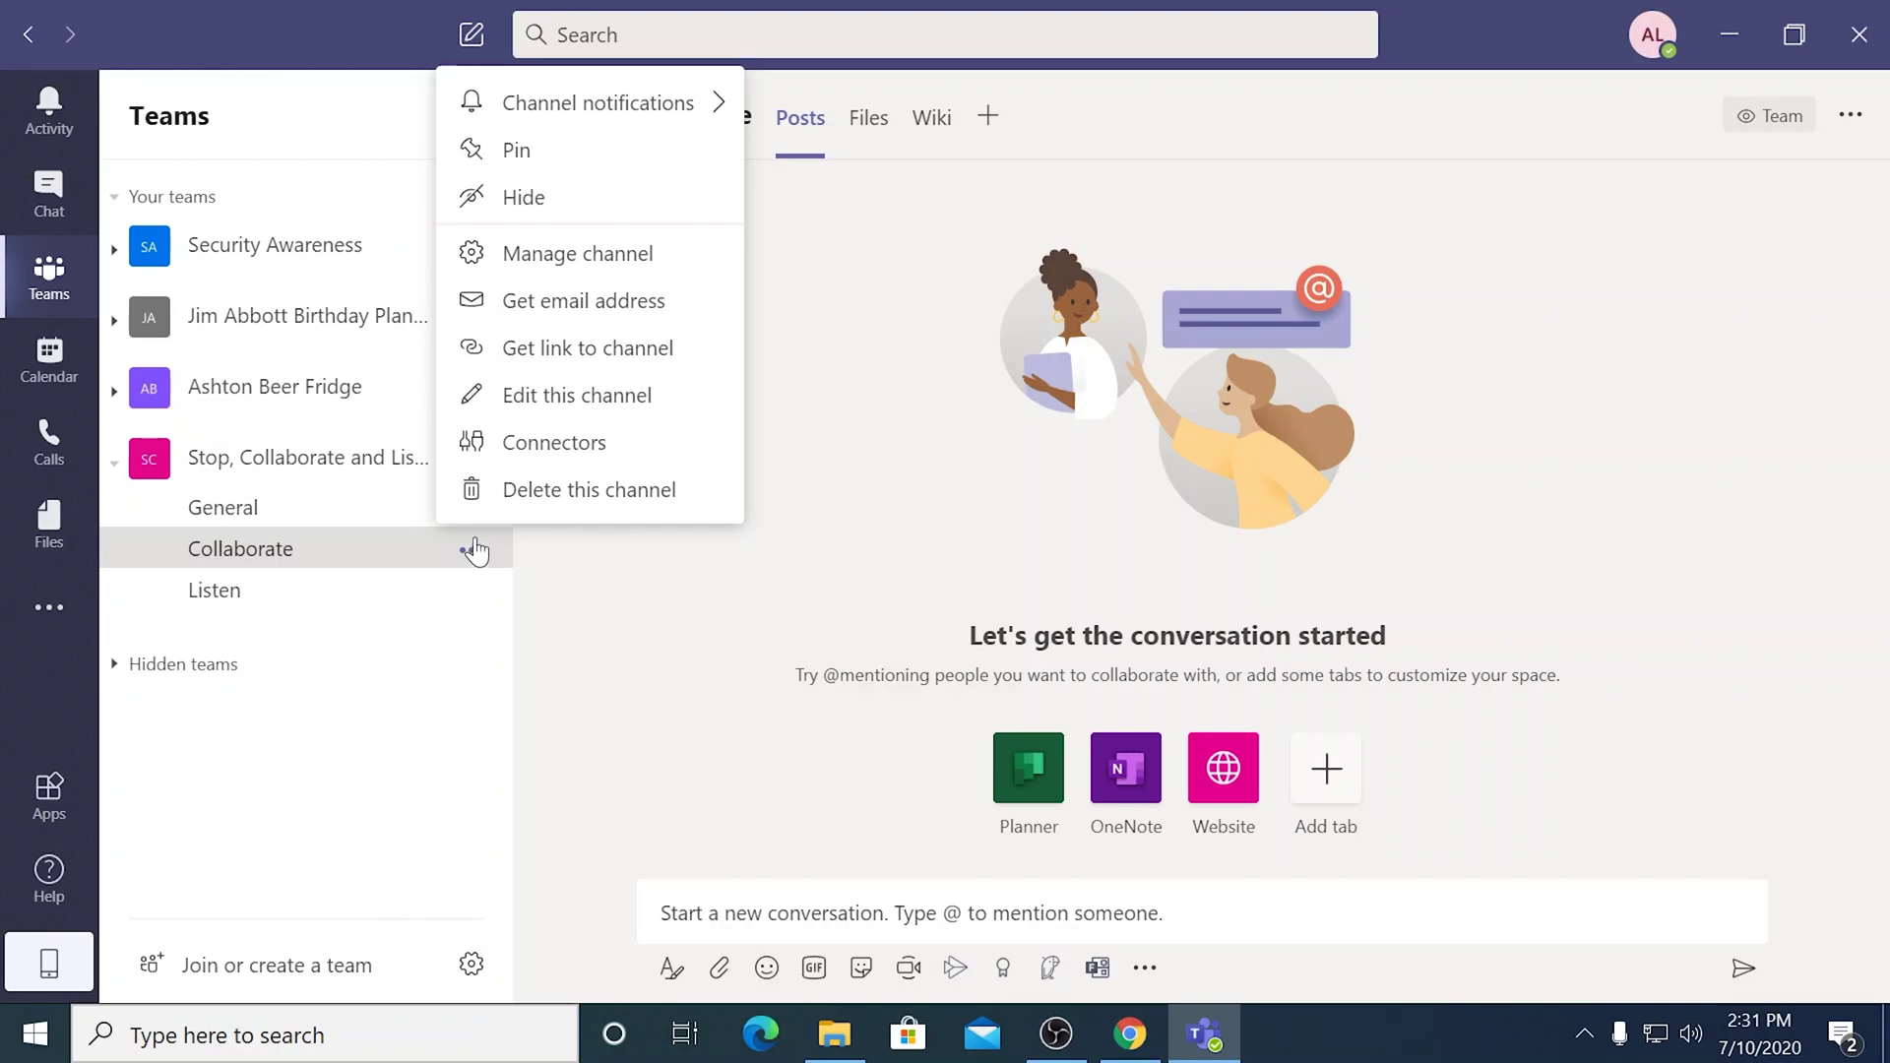
mouse_move(507, 113)
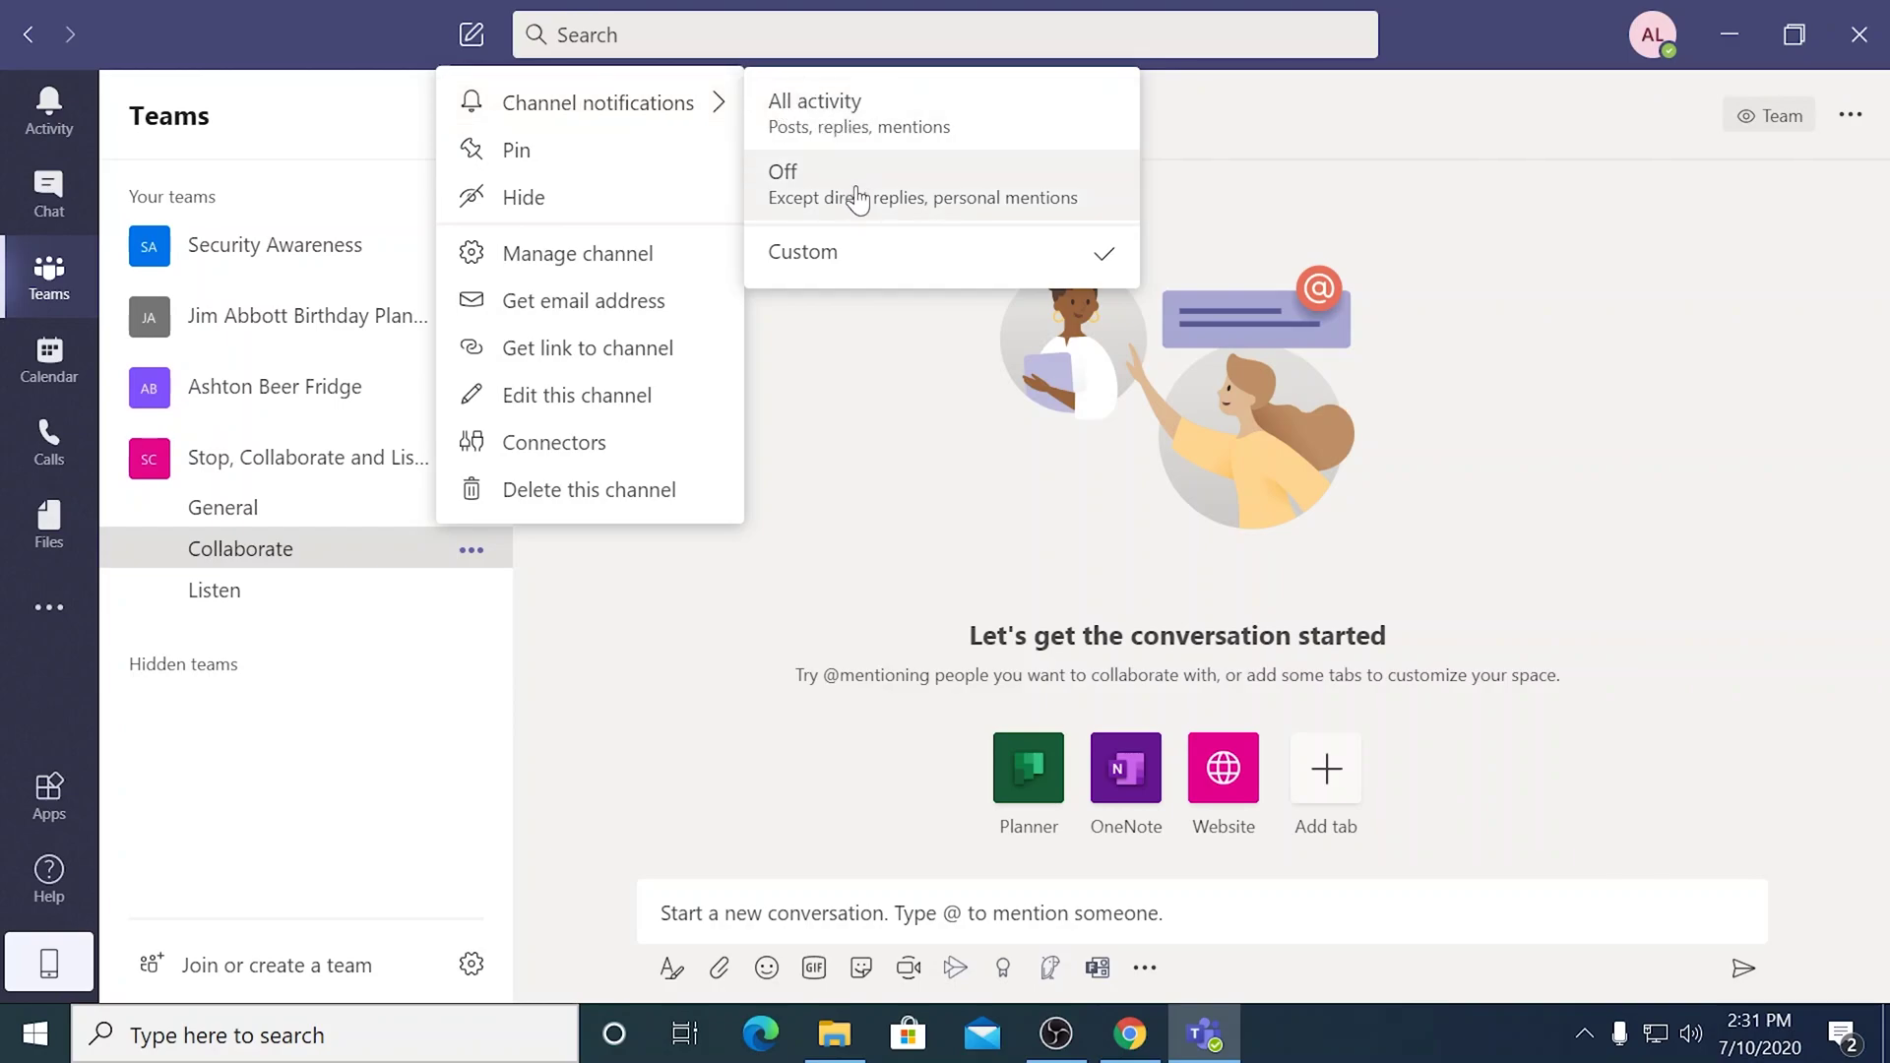
click(848, 278)
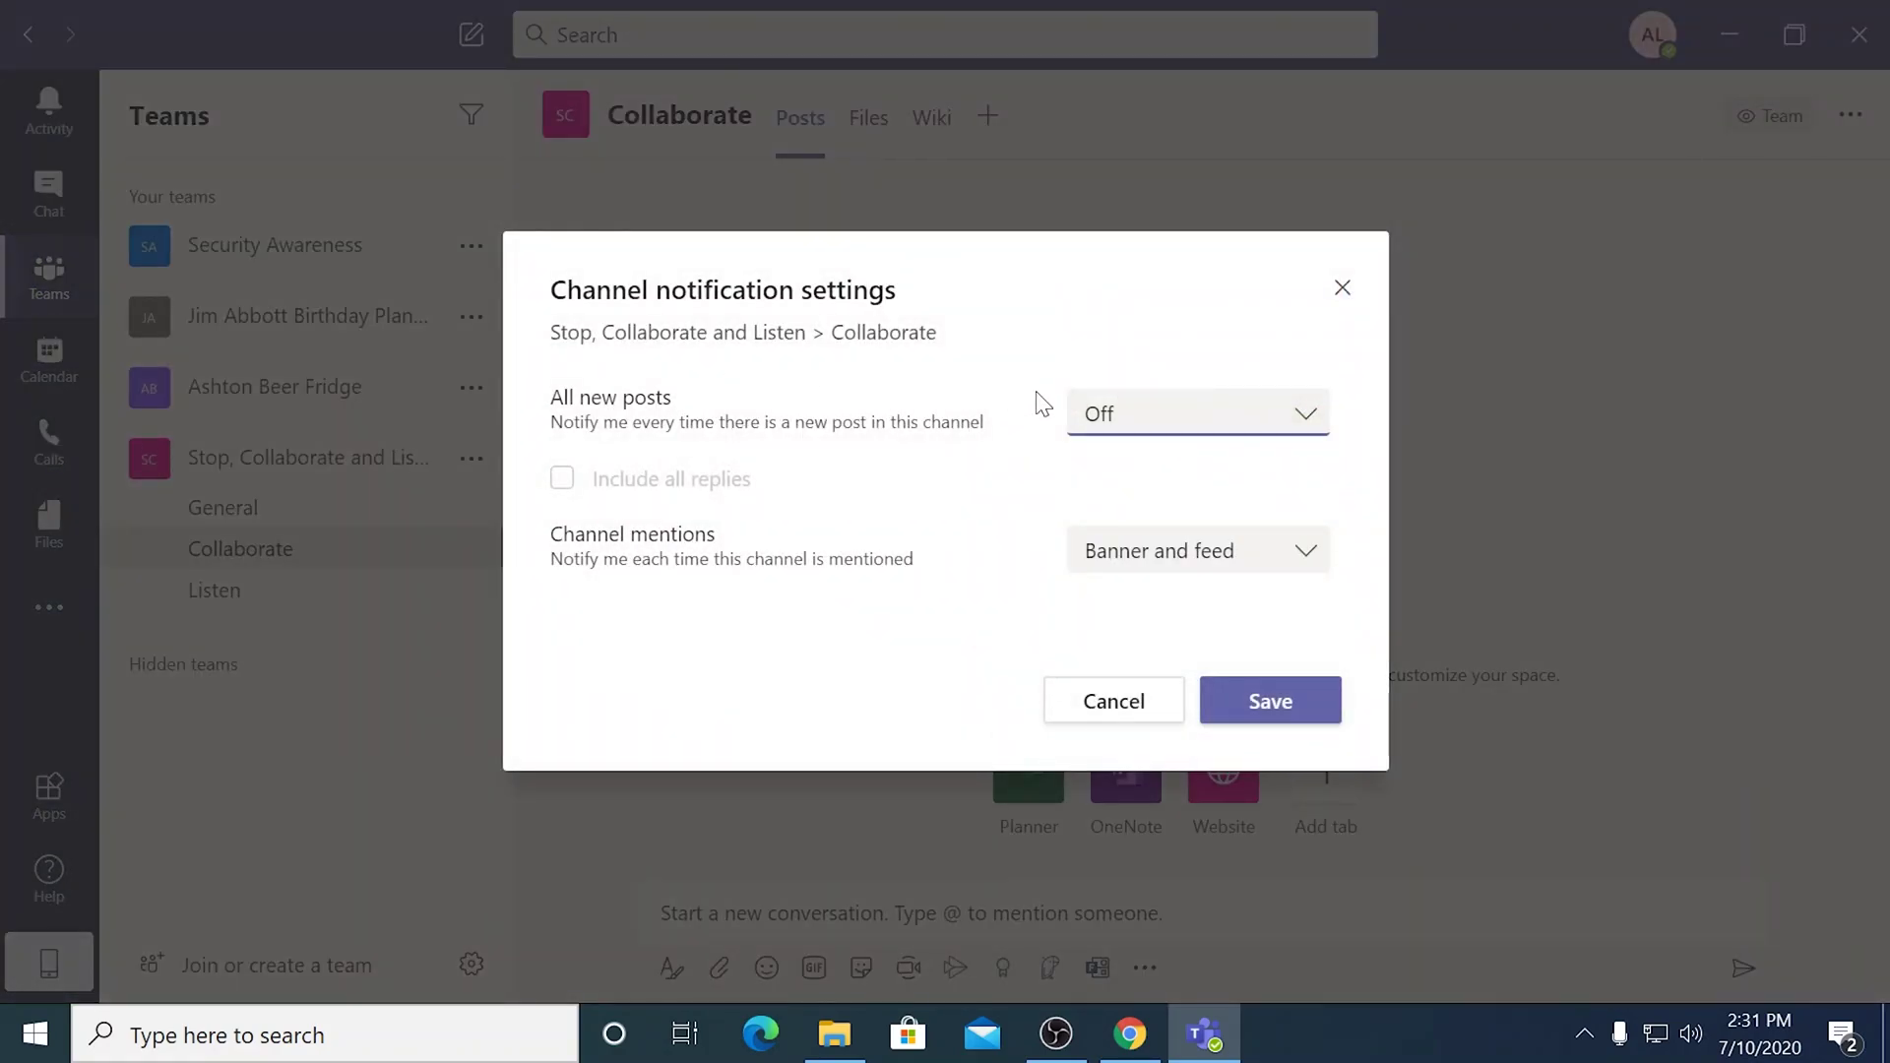
Set All new posts to Banner and feed for the Collaborate channel and save the notification settings.
click(1193, 557)
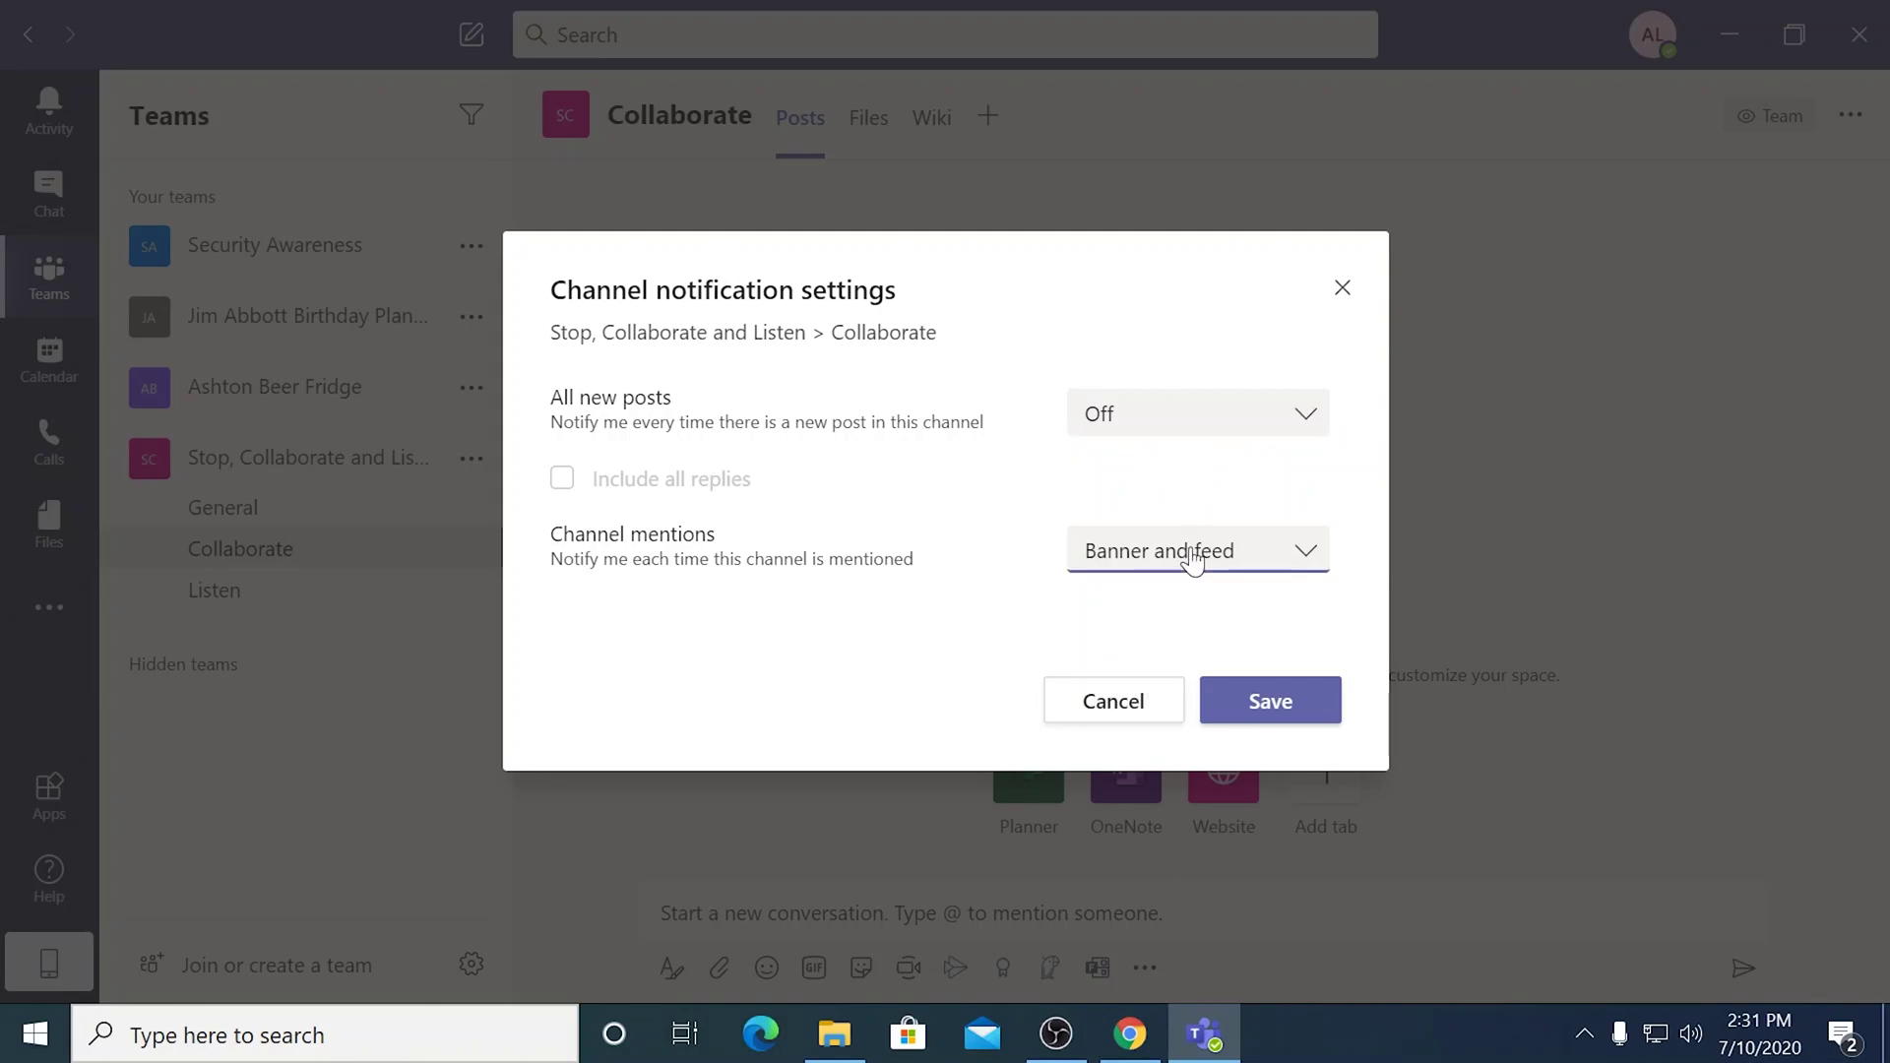
click(1193, 571)
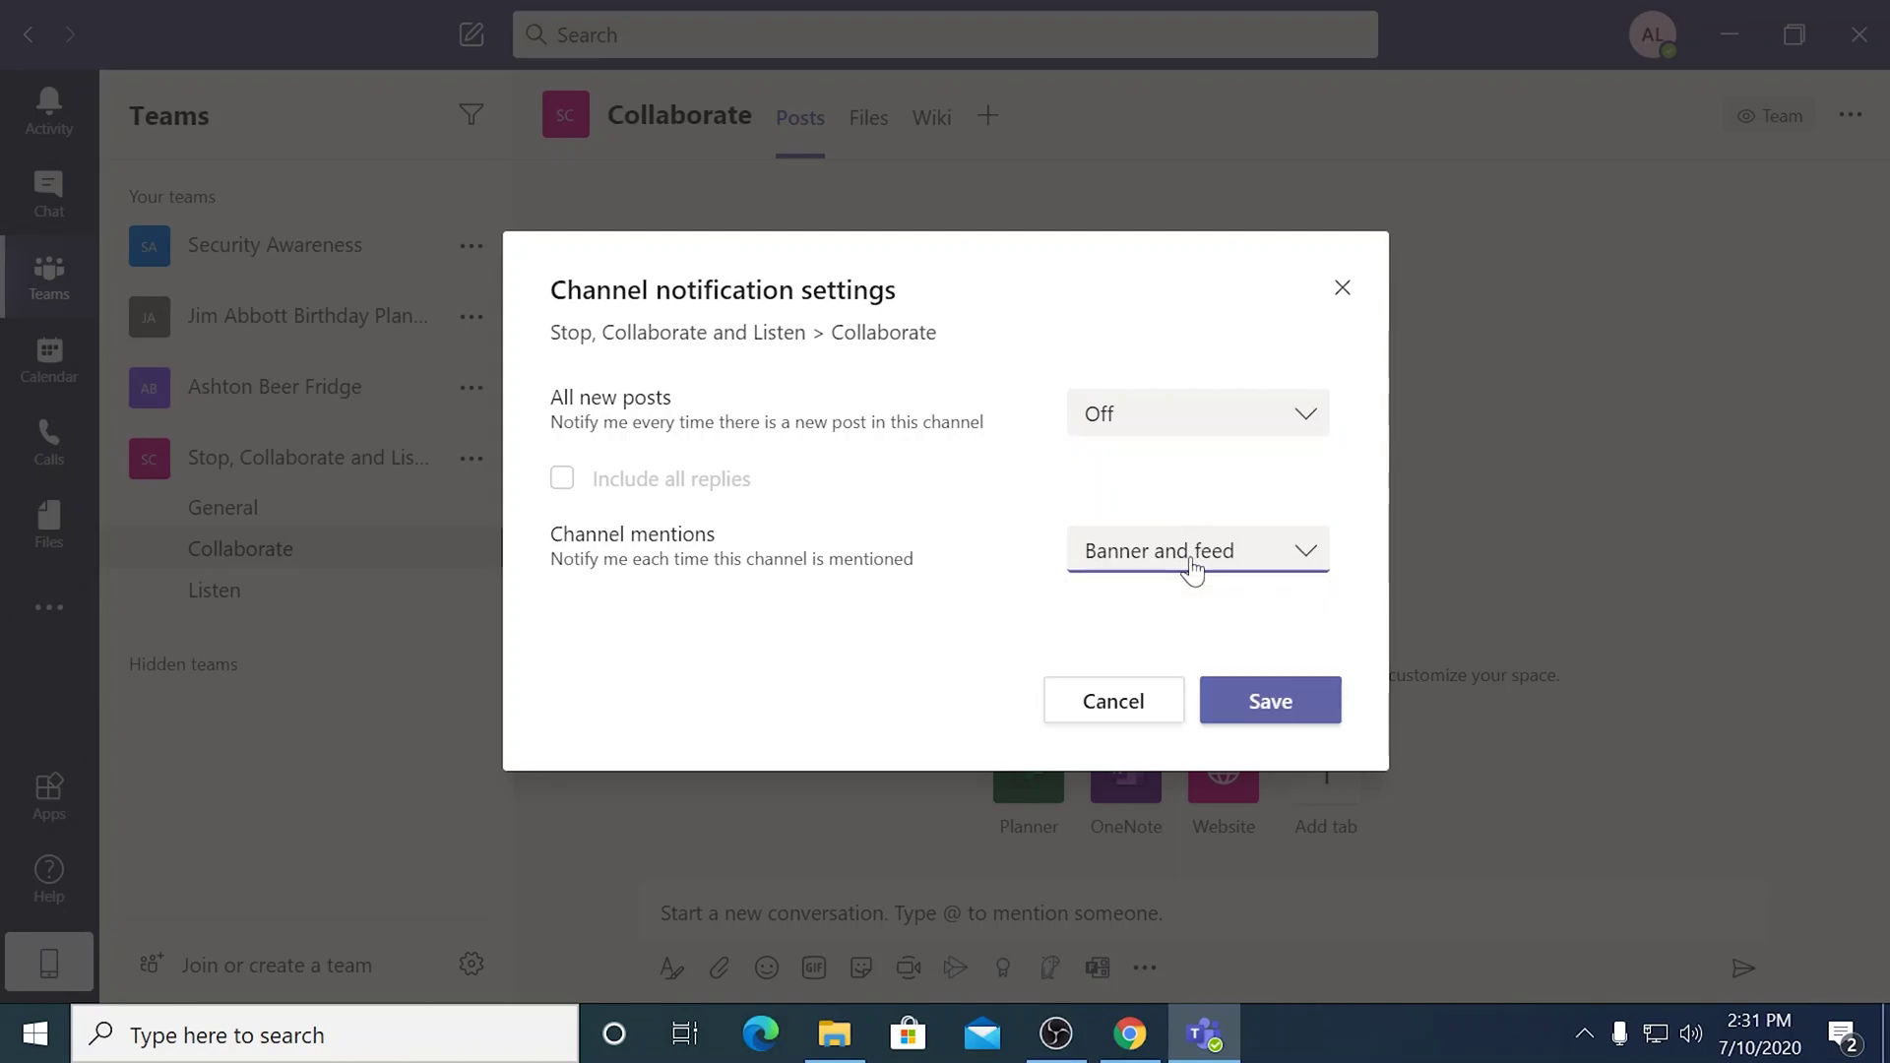
click(1174, 406)
click(1174, 406)
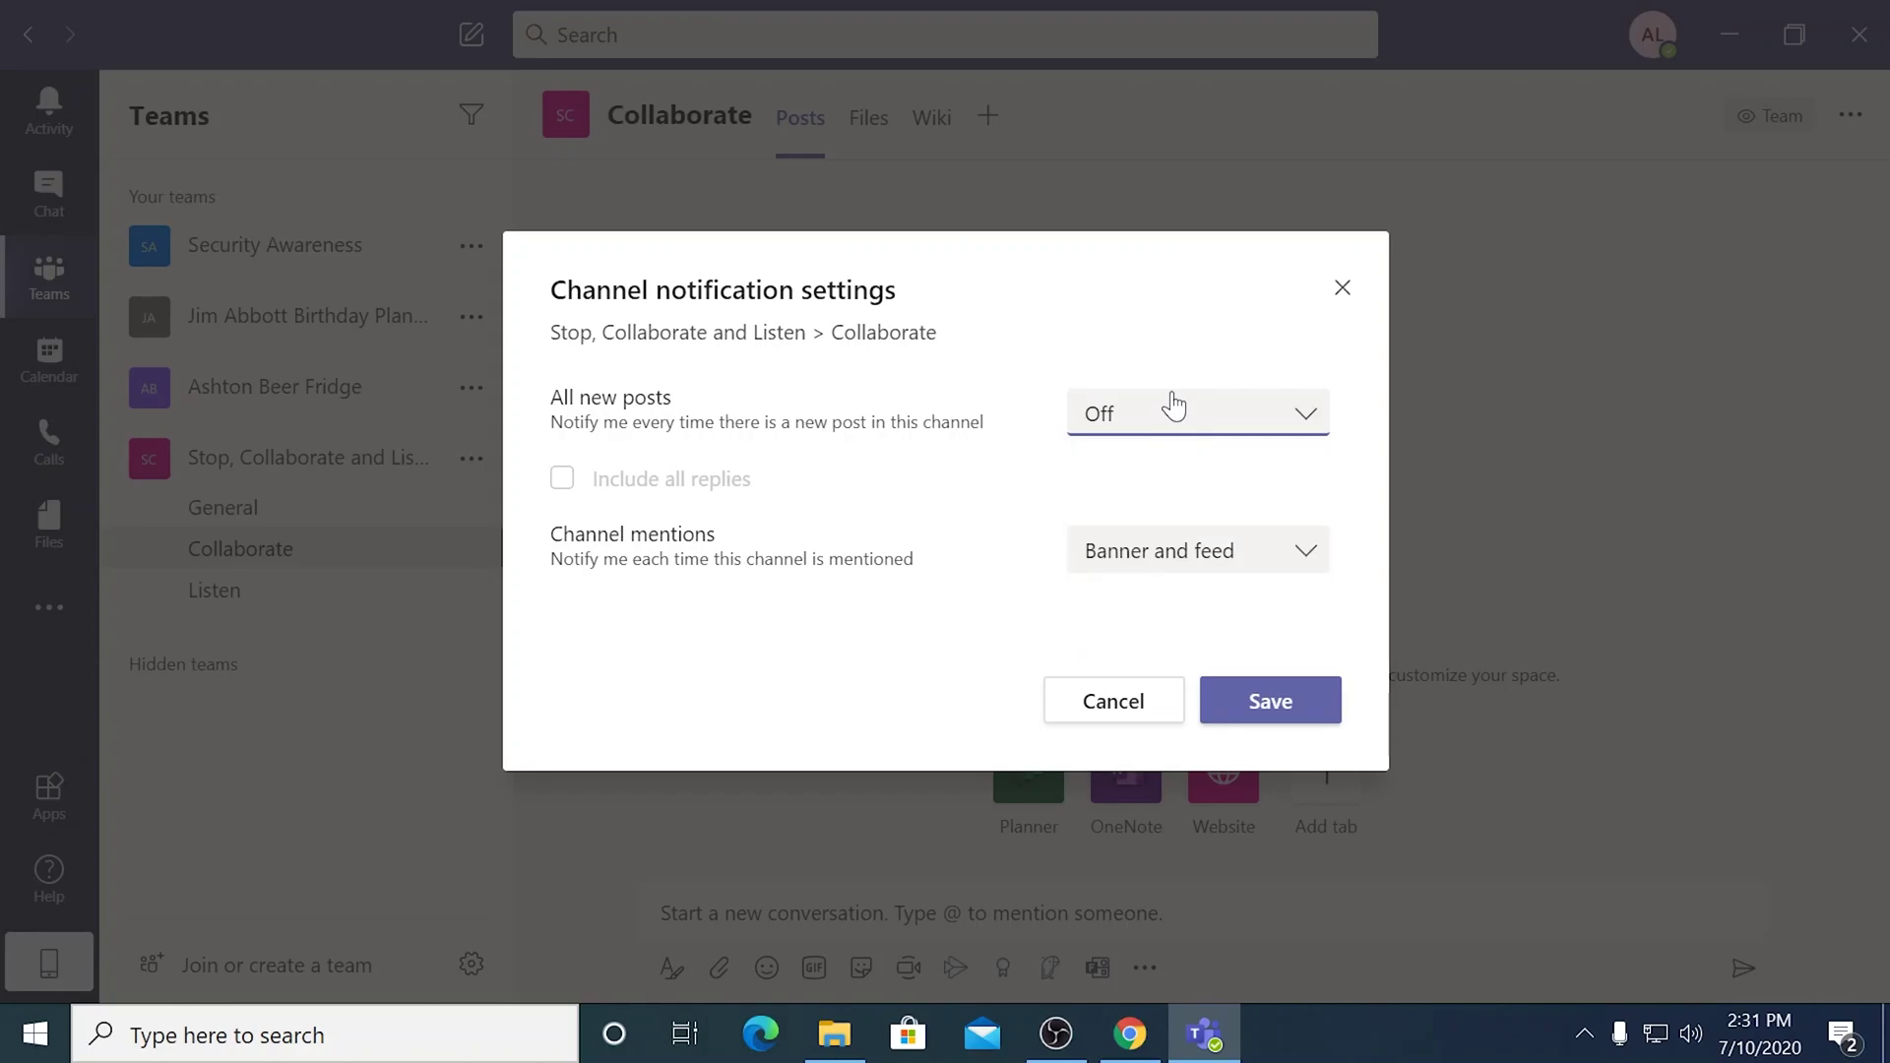
click(1174, 406)
click(1167, 477)
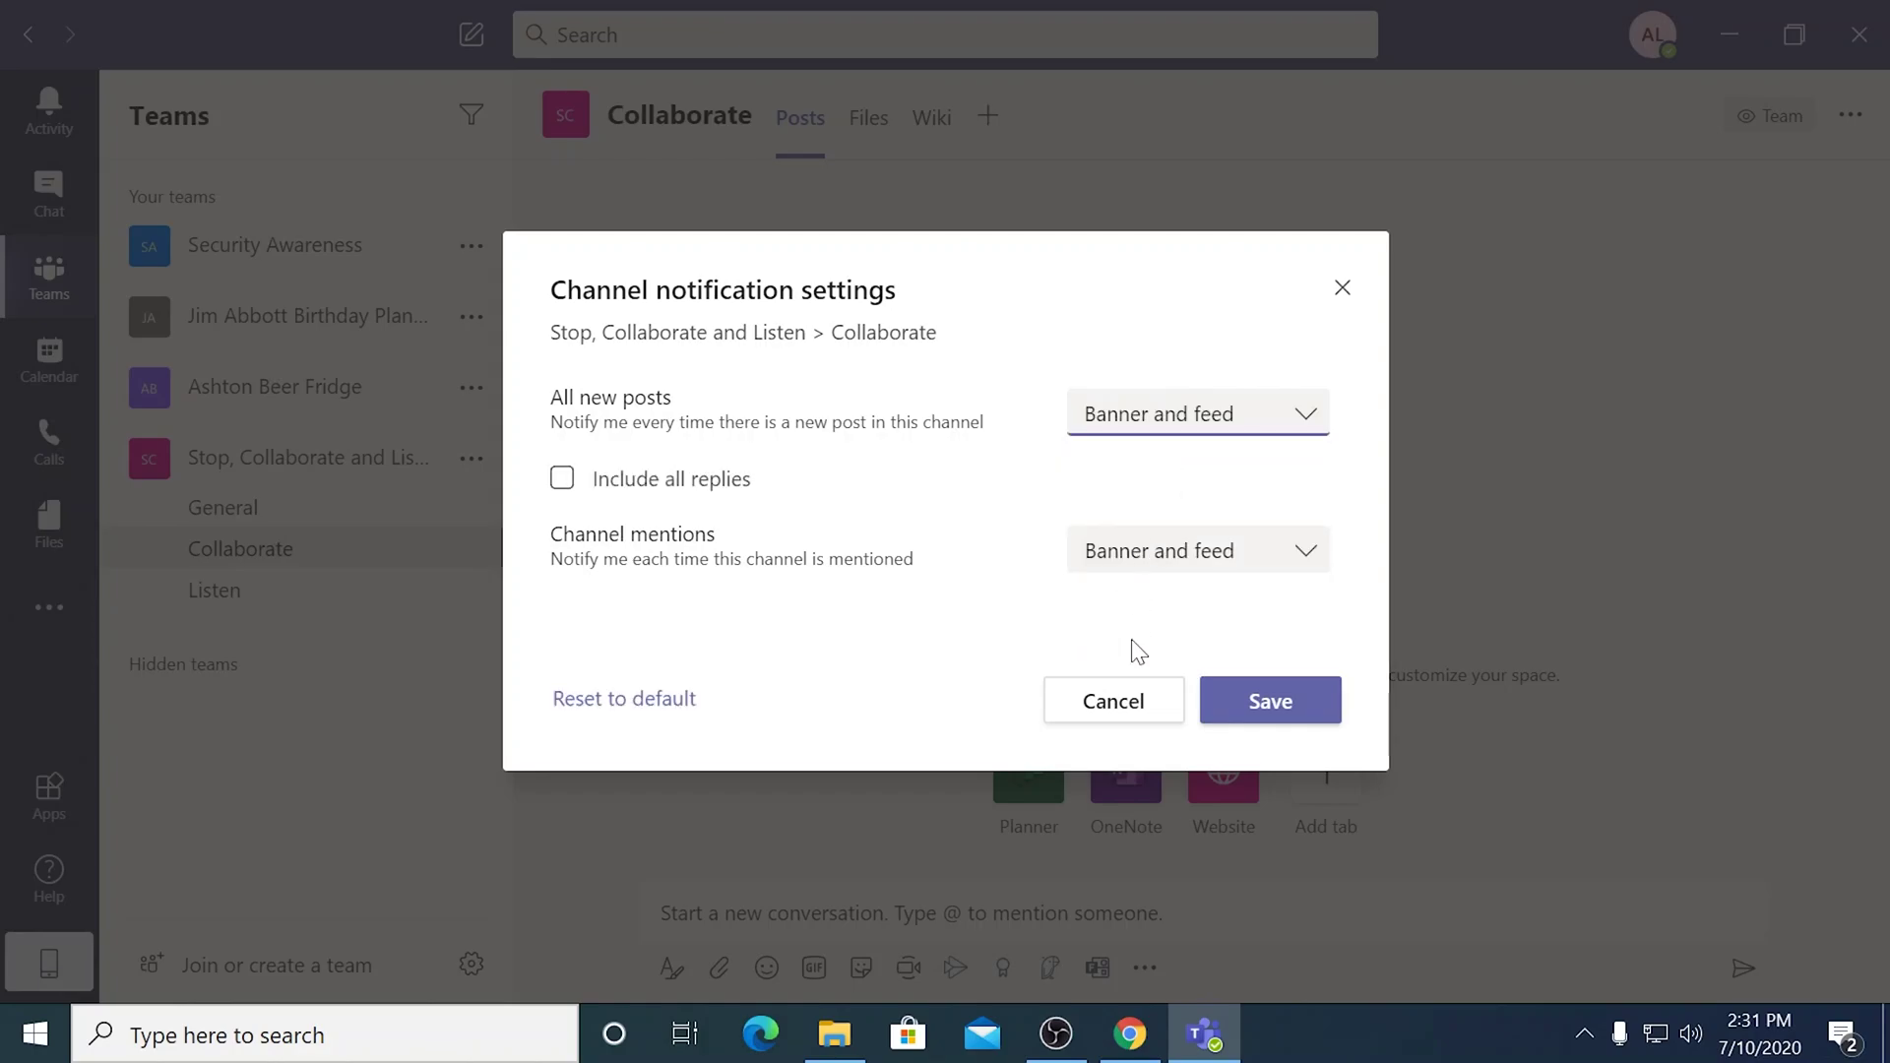
click(1292, 711)
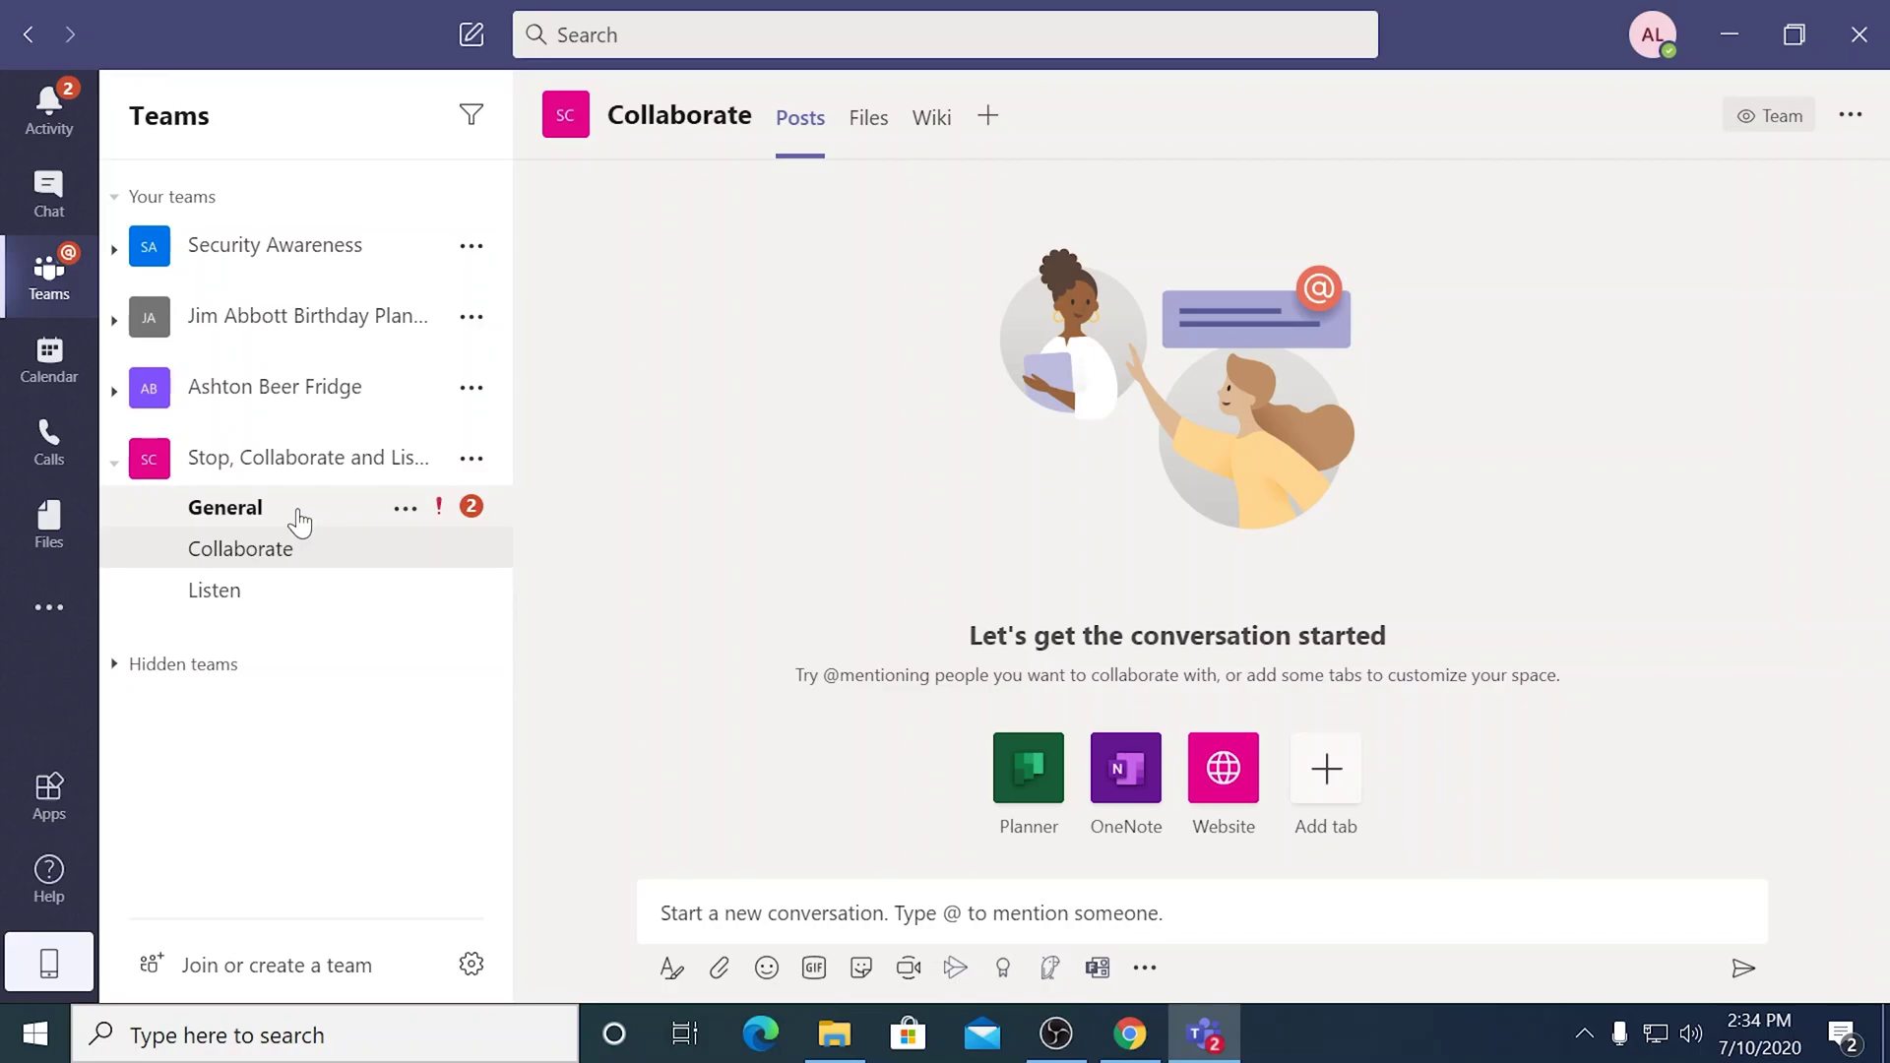
Open the General channel of the Stop, Collaborate and Listen team and check the mention in the important post.
click(296, 517)
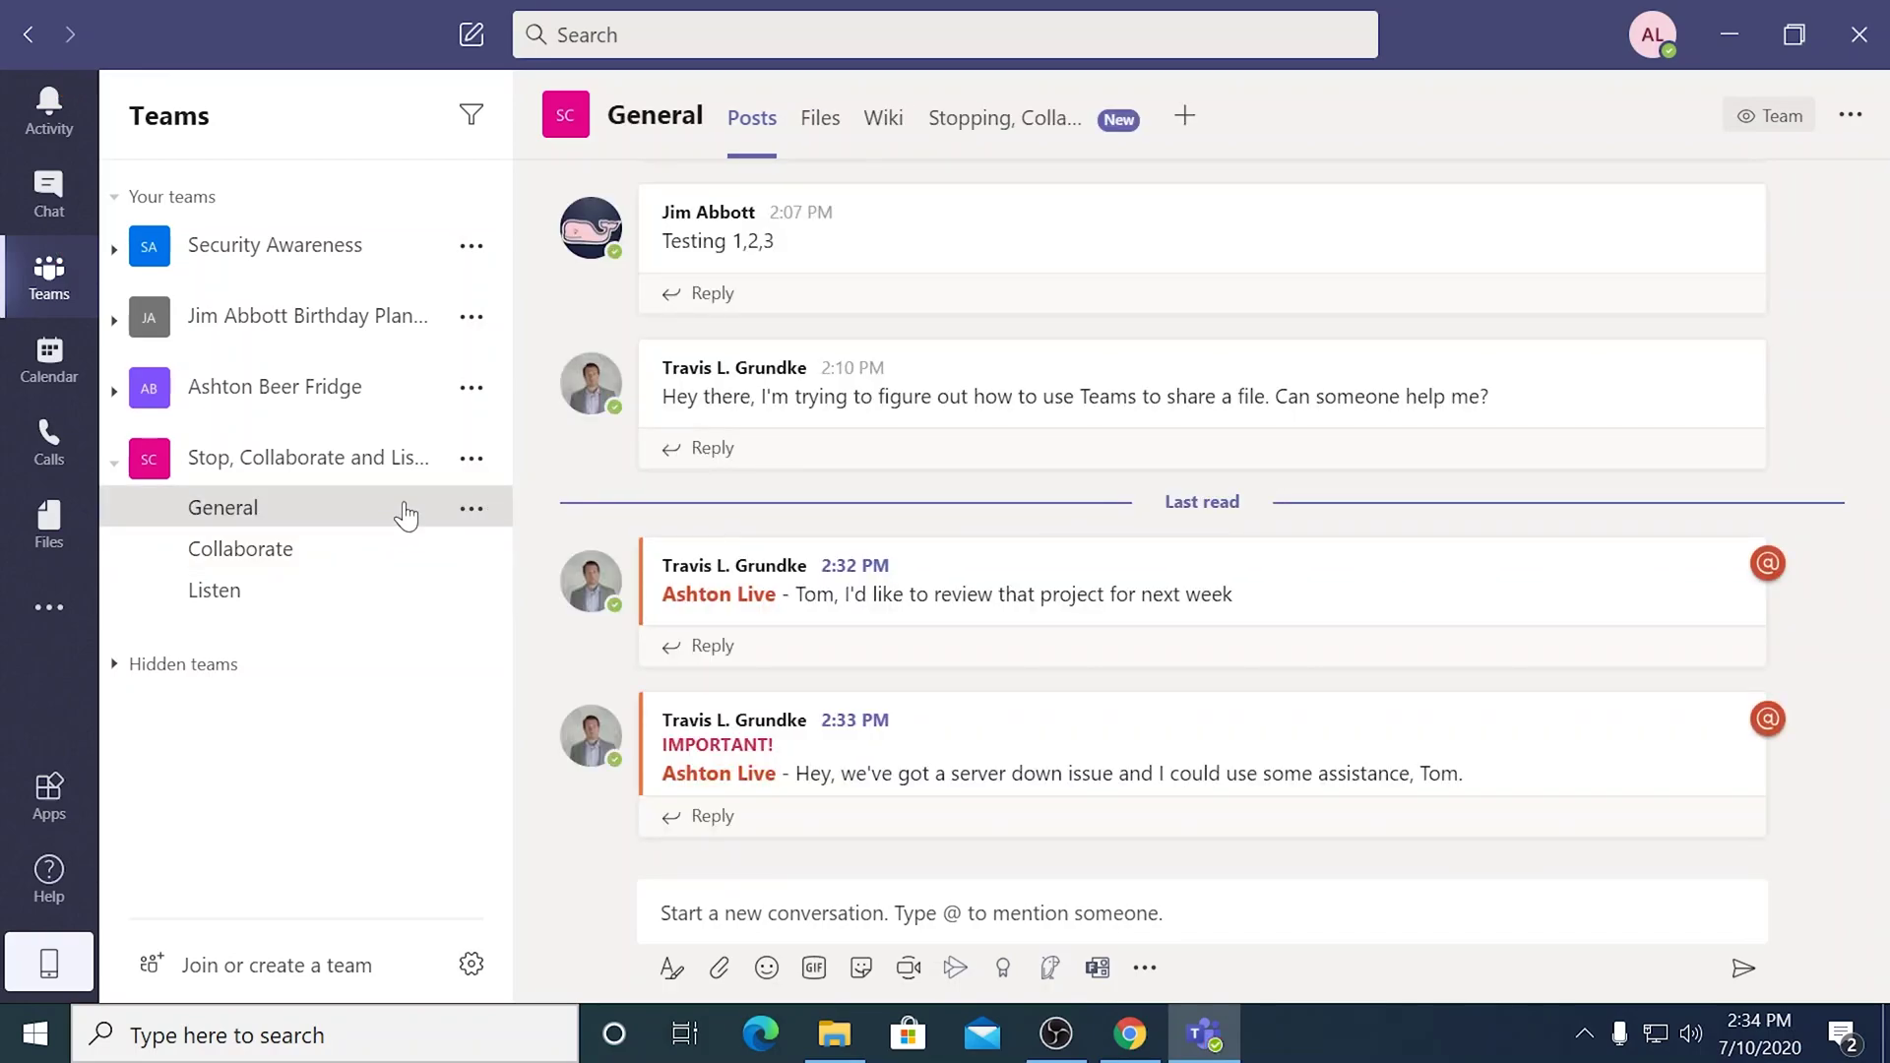
click(719, 773)
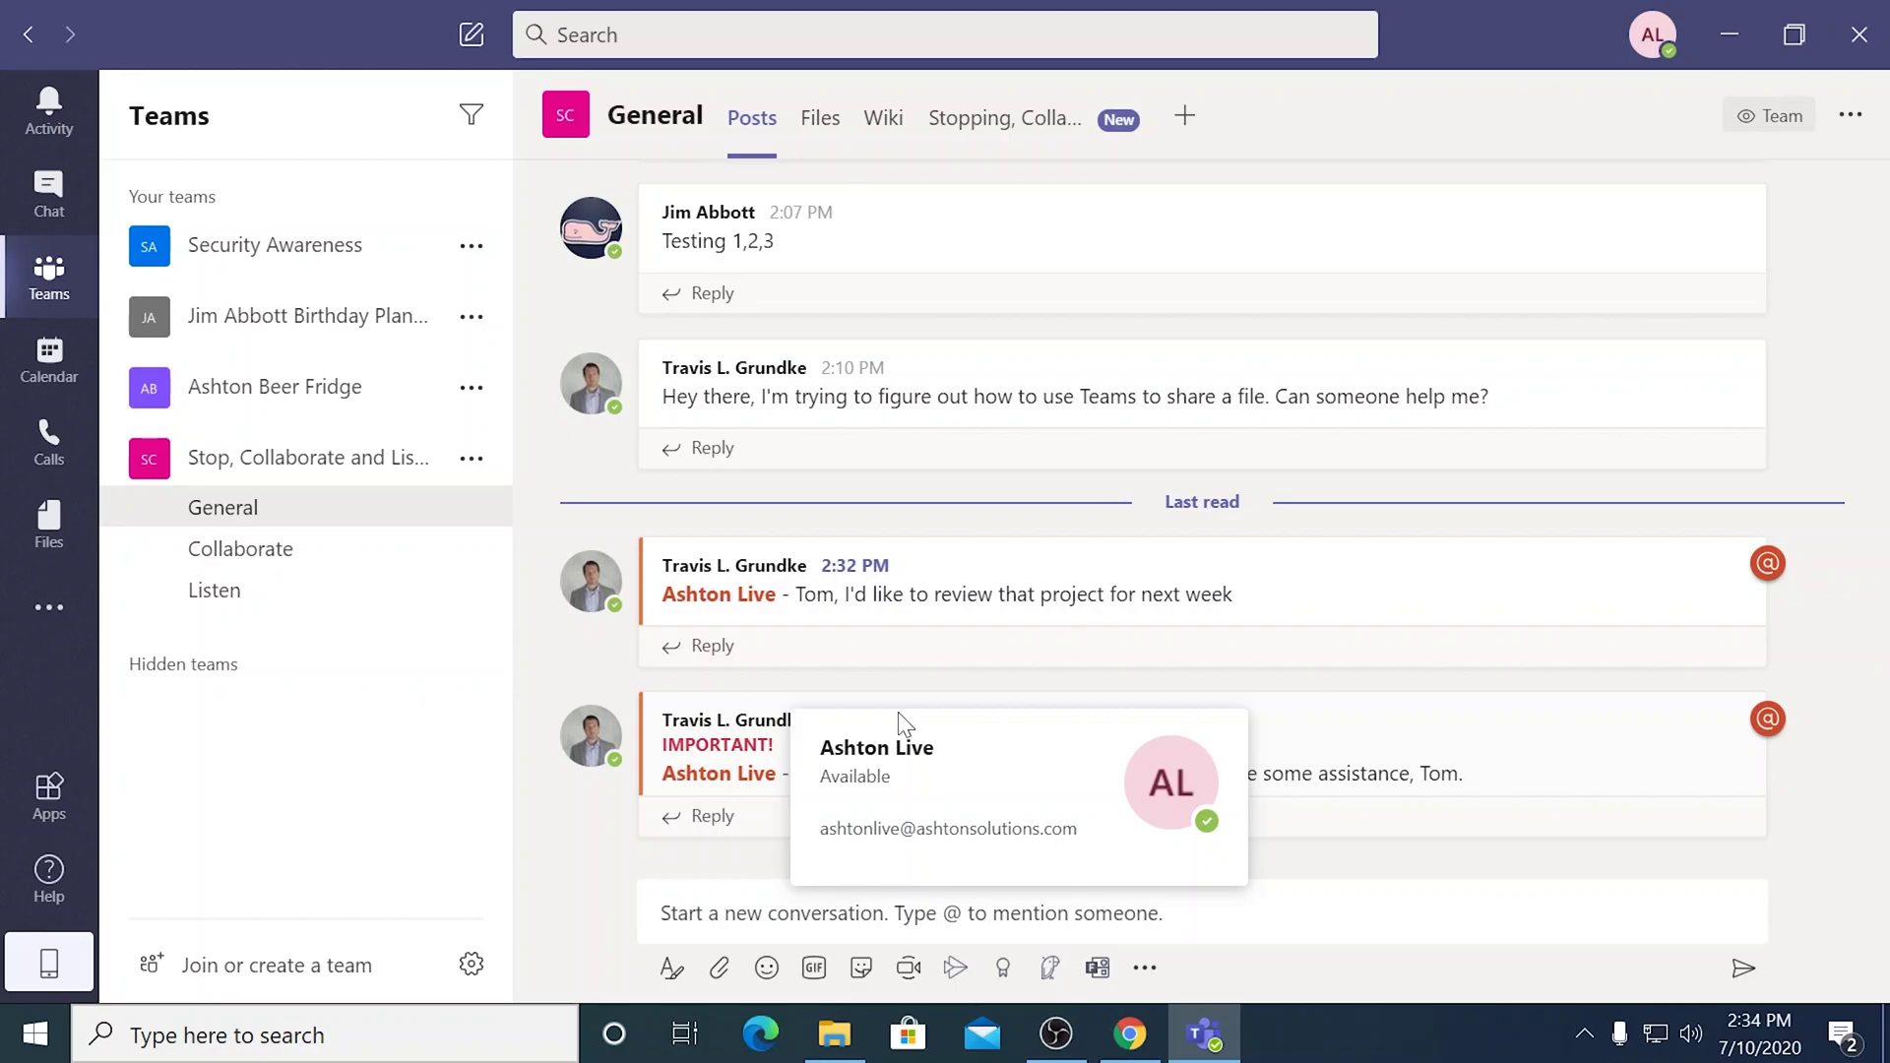
click(220, 512)
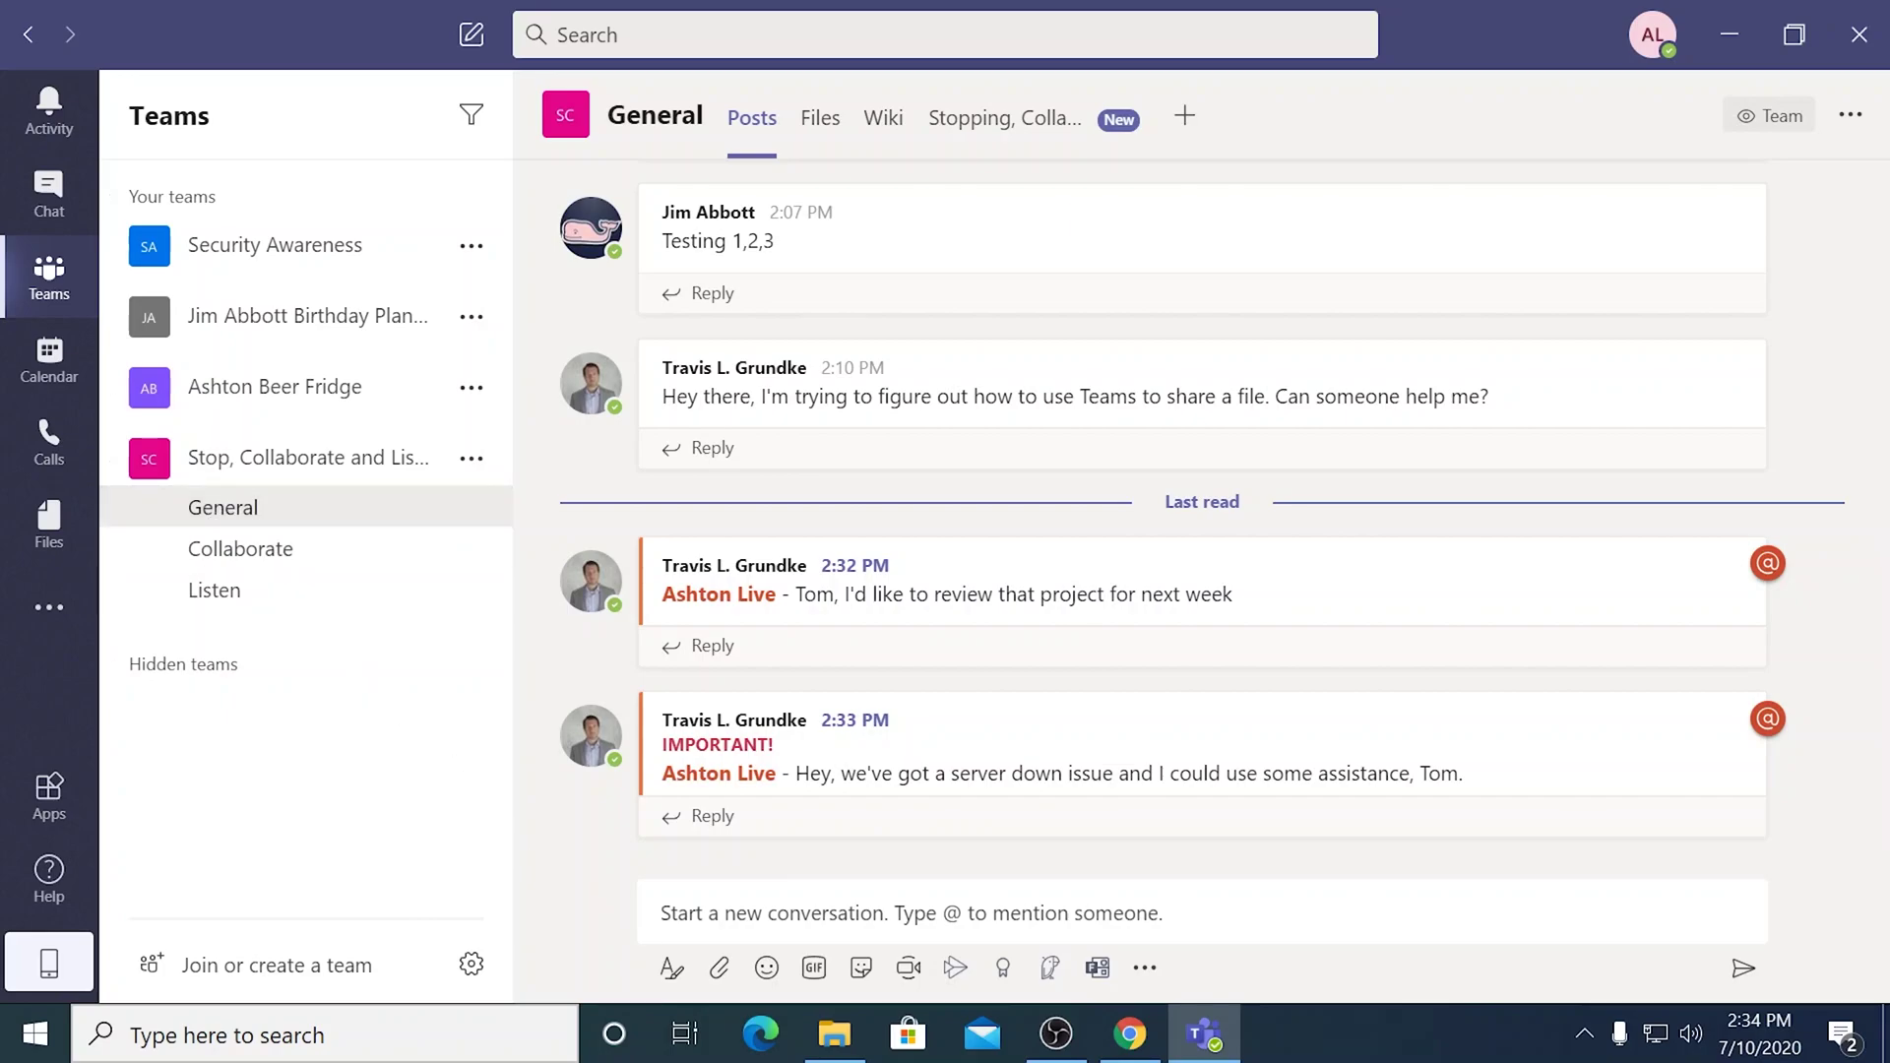
Start a formatted new conversation in General, mark it as important and begin its subject with "The White Cl".
click(673, 971)
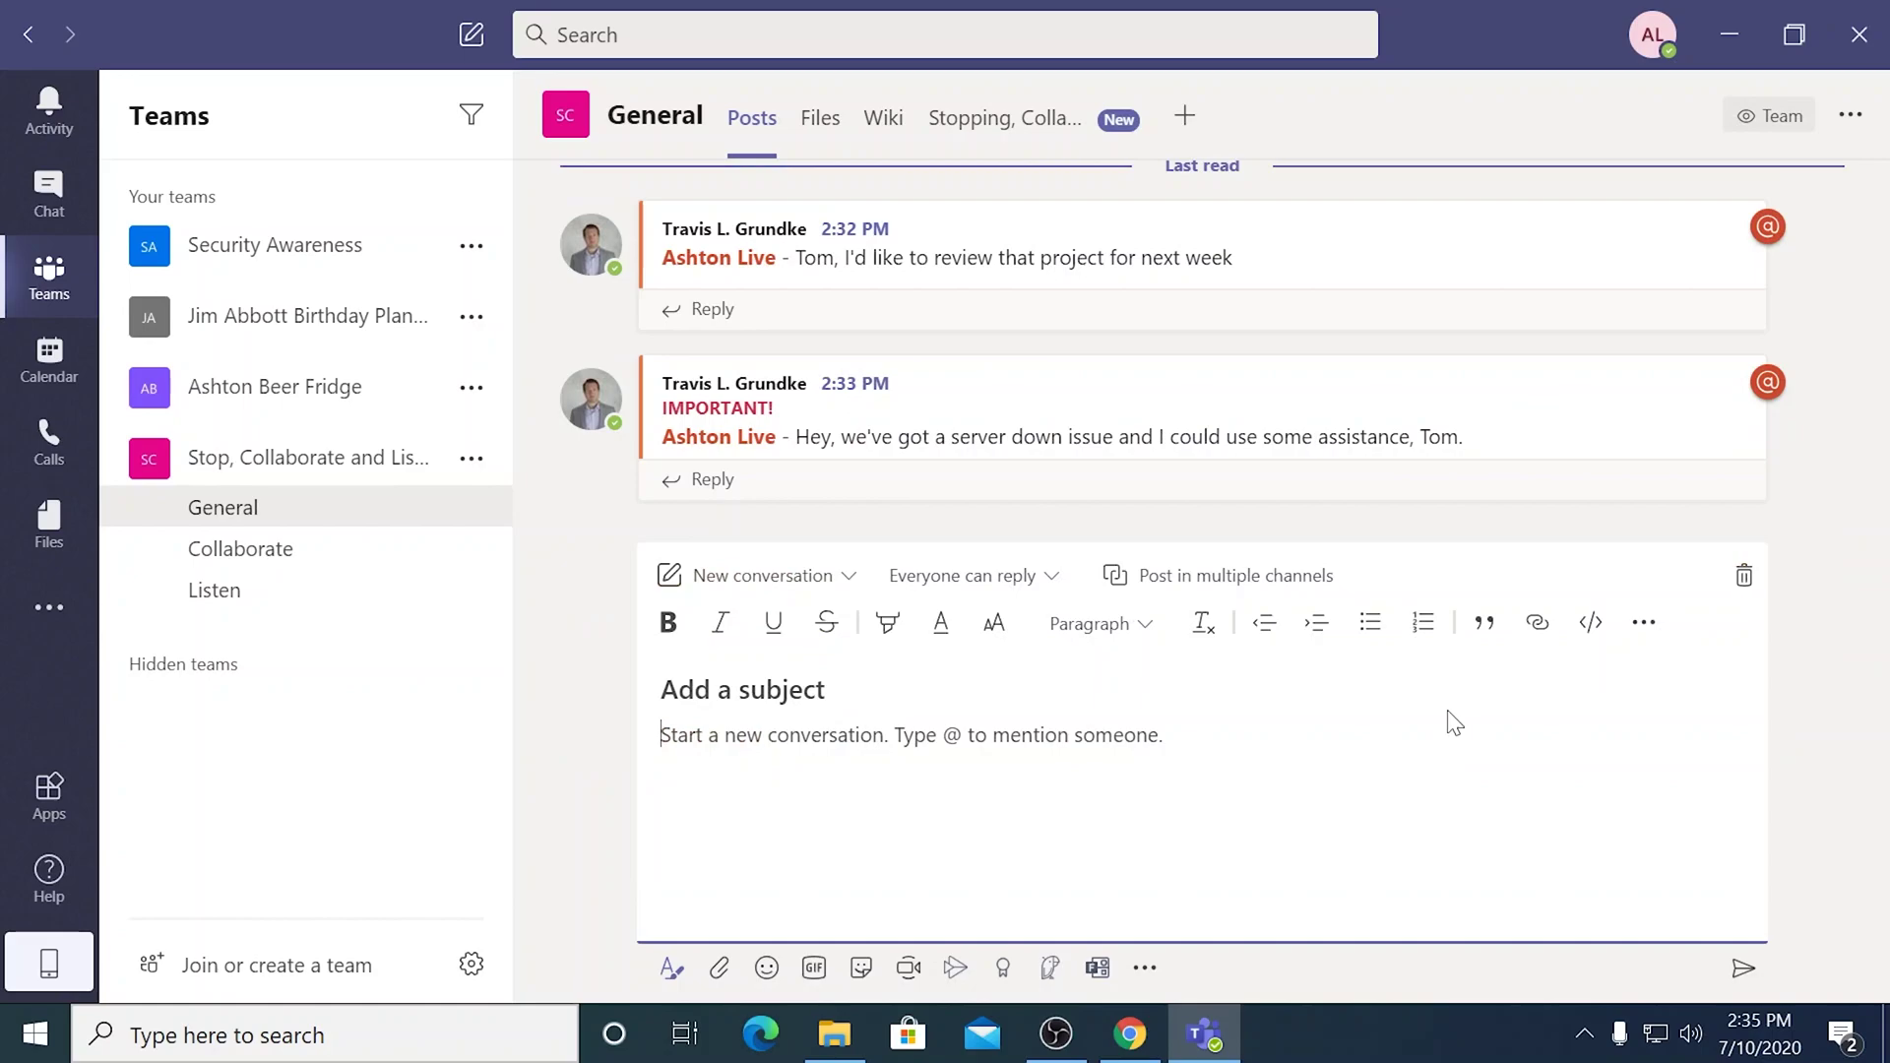
click(1644, 624)
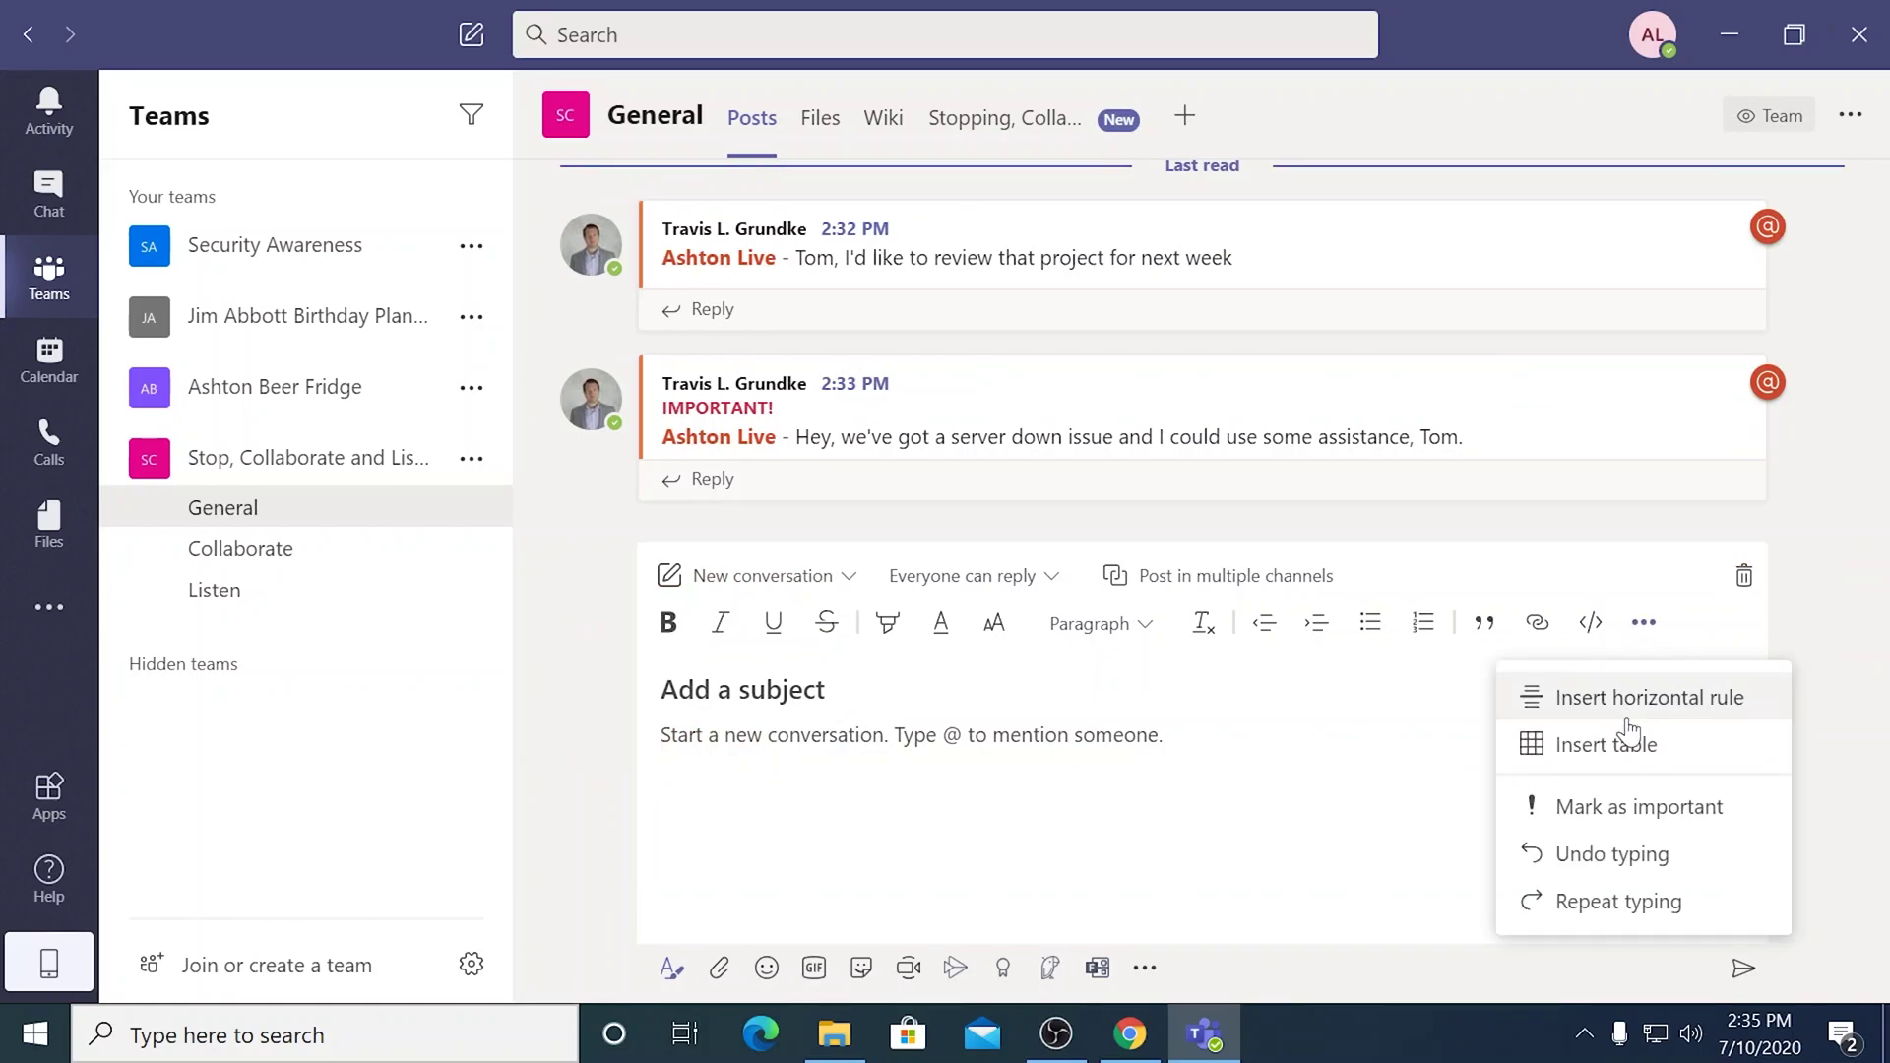
click(1631, 808)
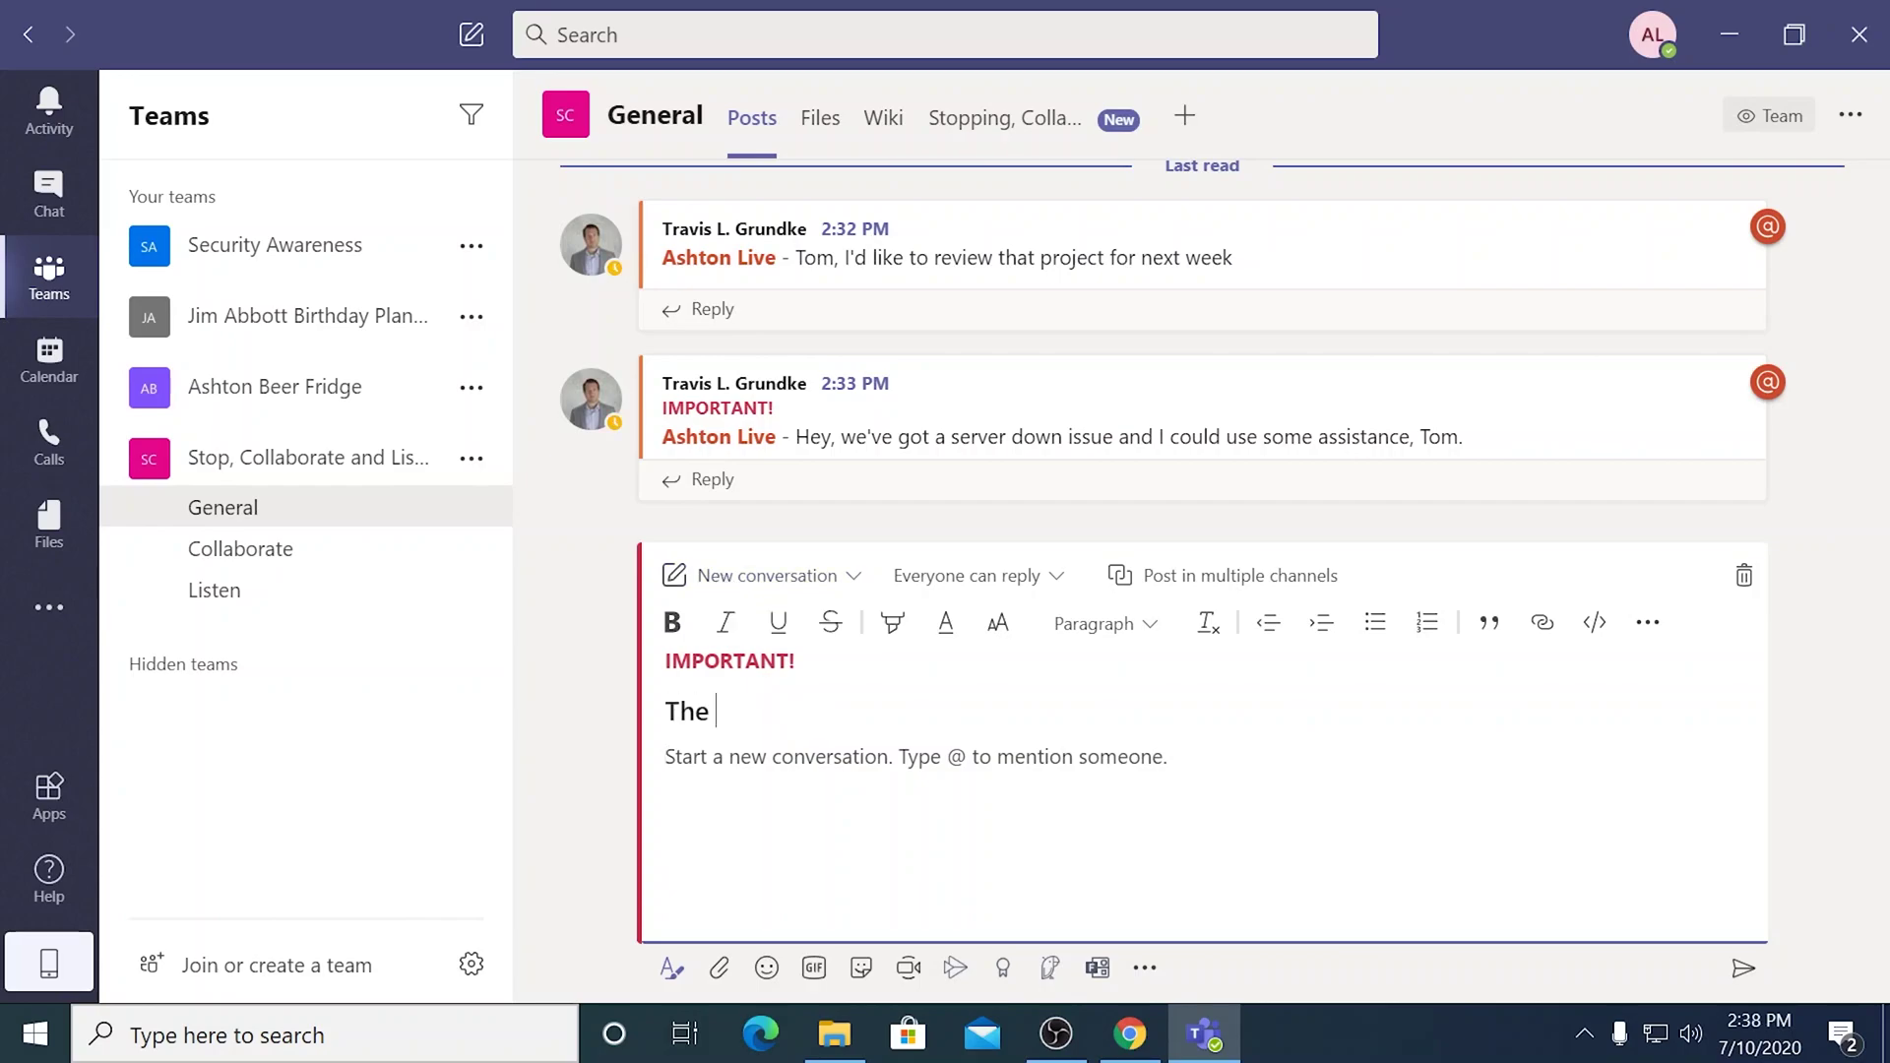
text(White Cl)
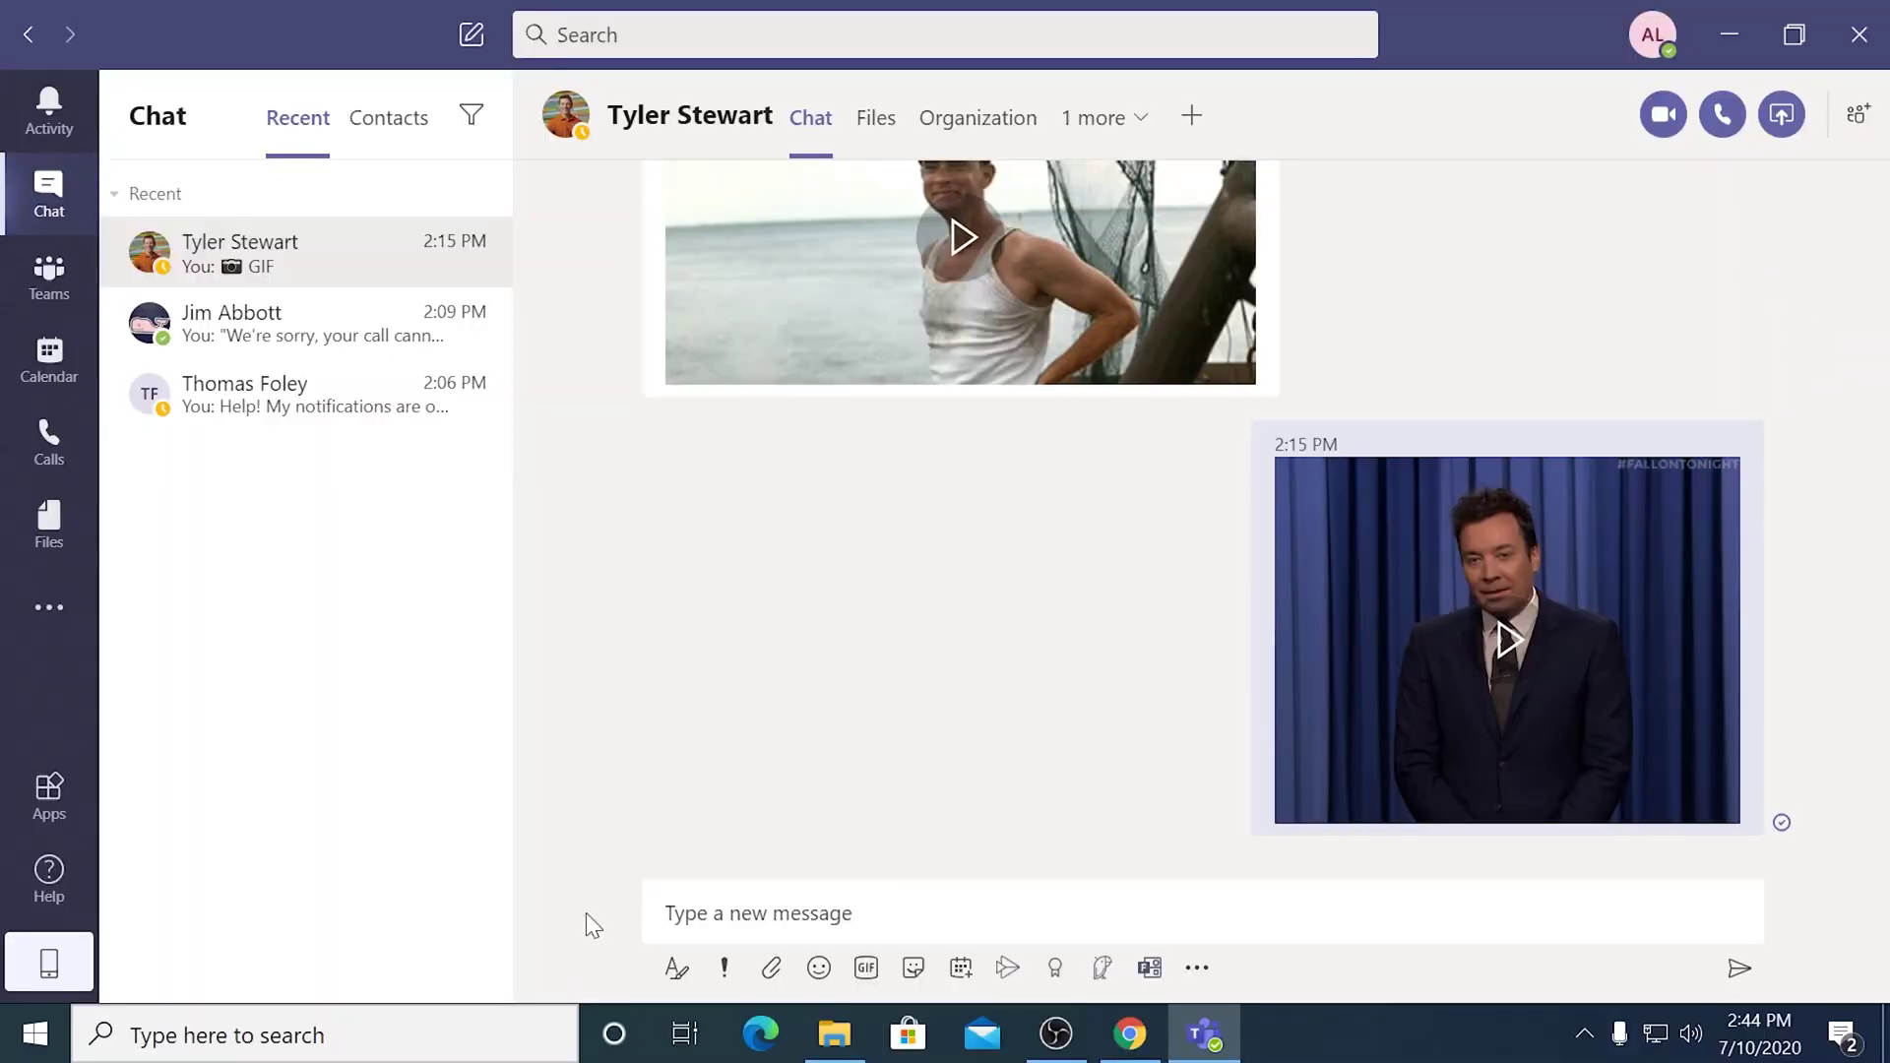
Examine the delivery options for a new message in the open chat.
click(725, 970)
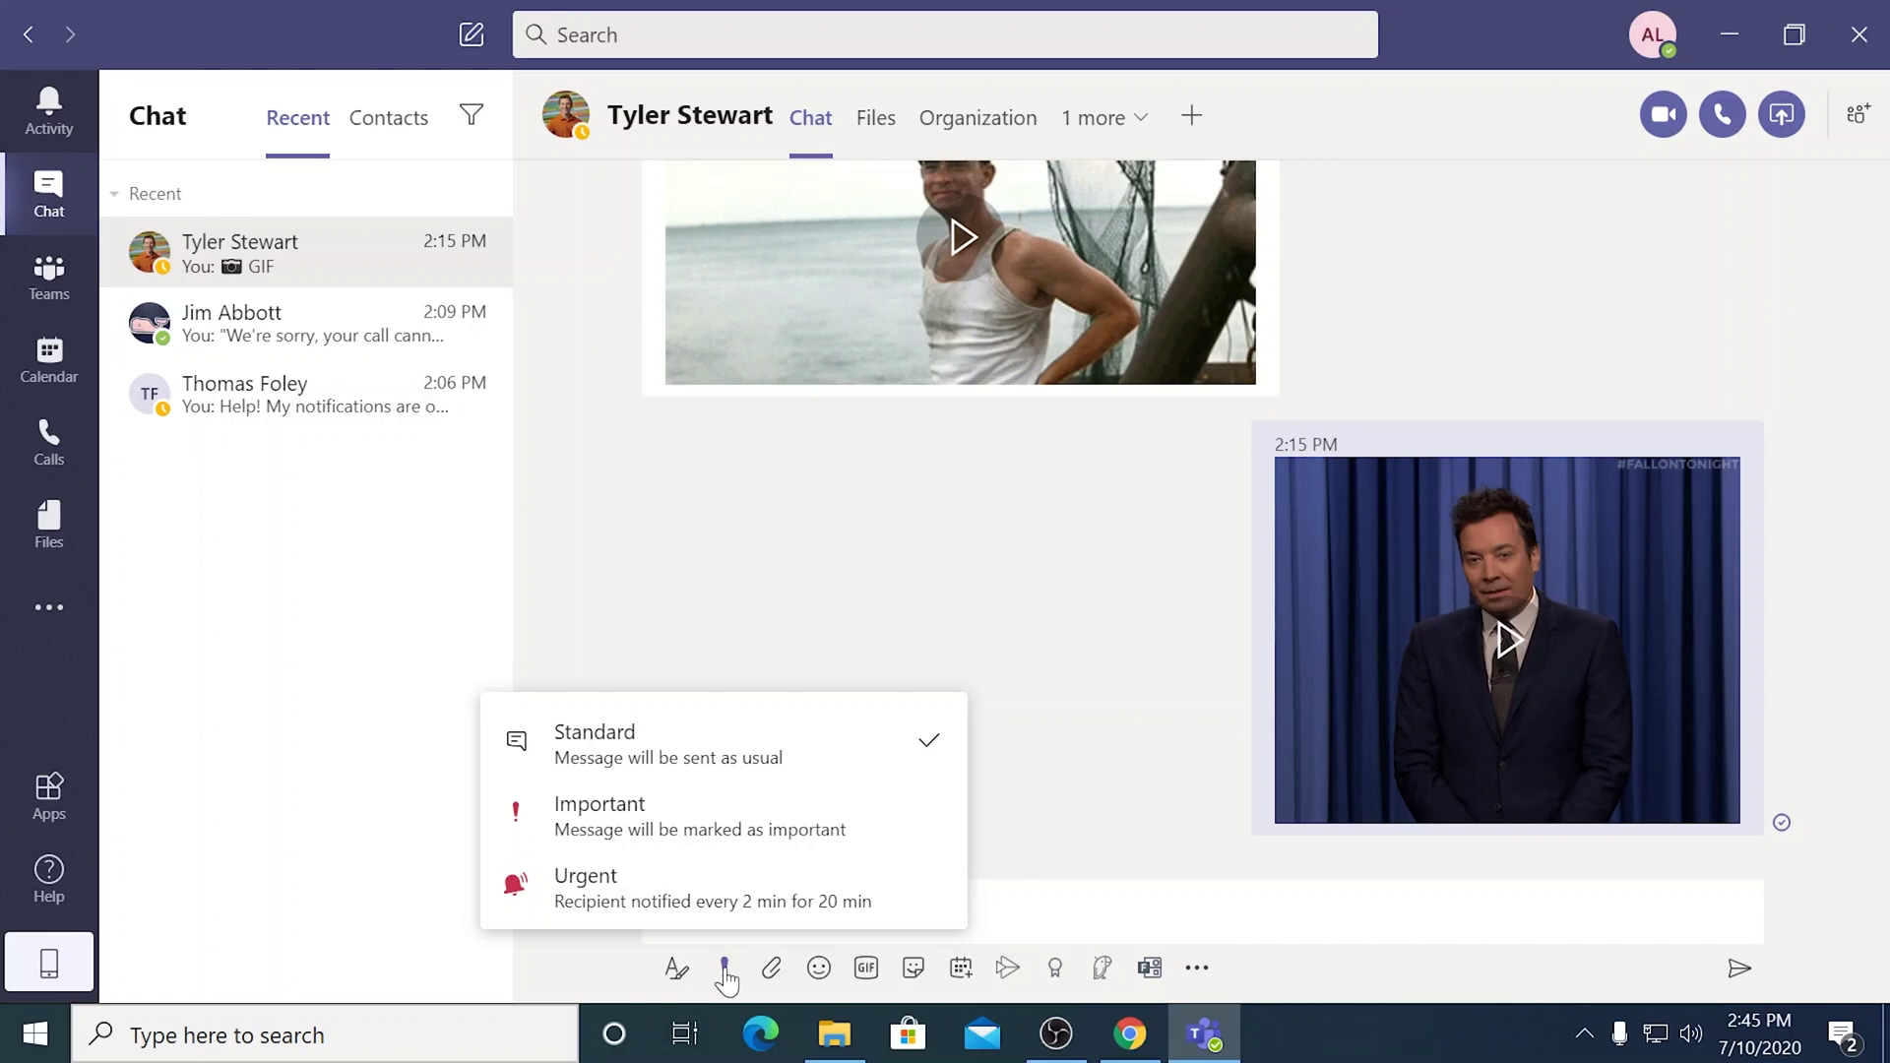
click(681, 915)
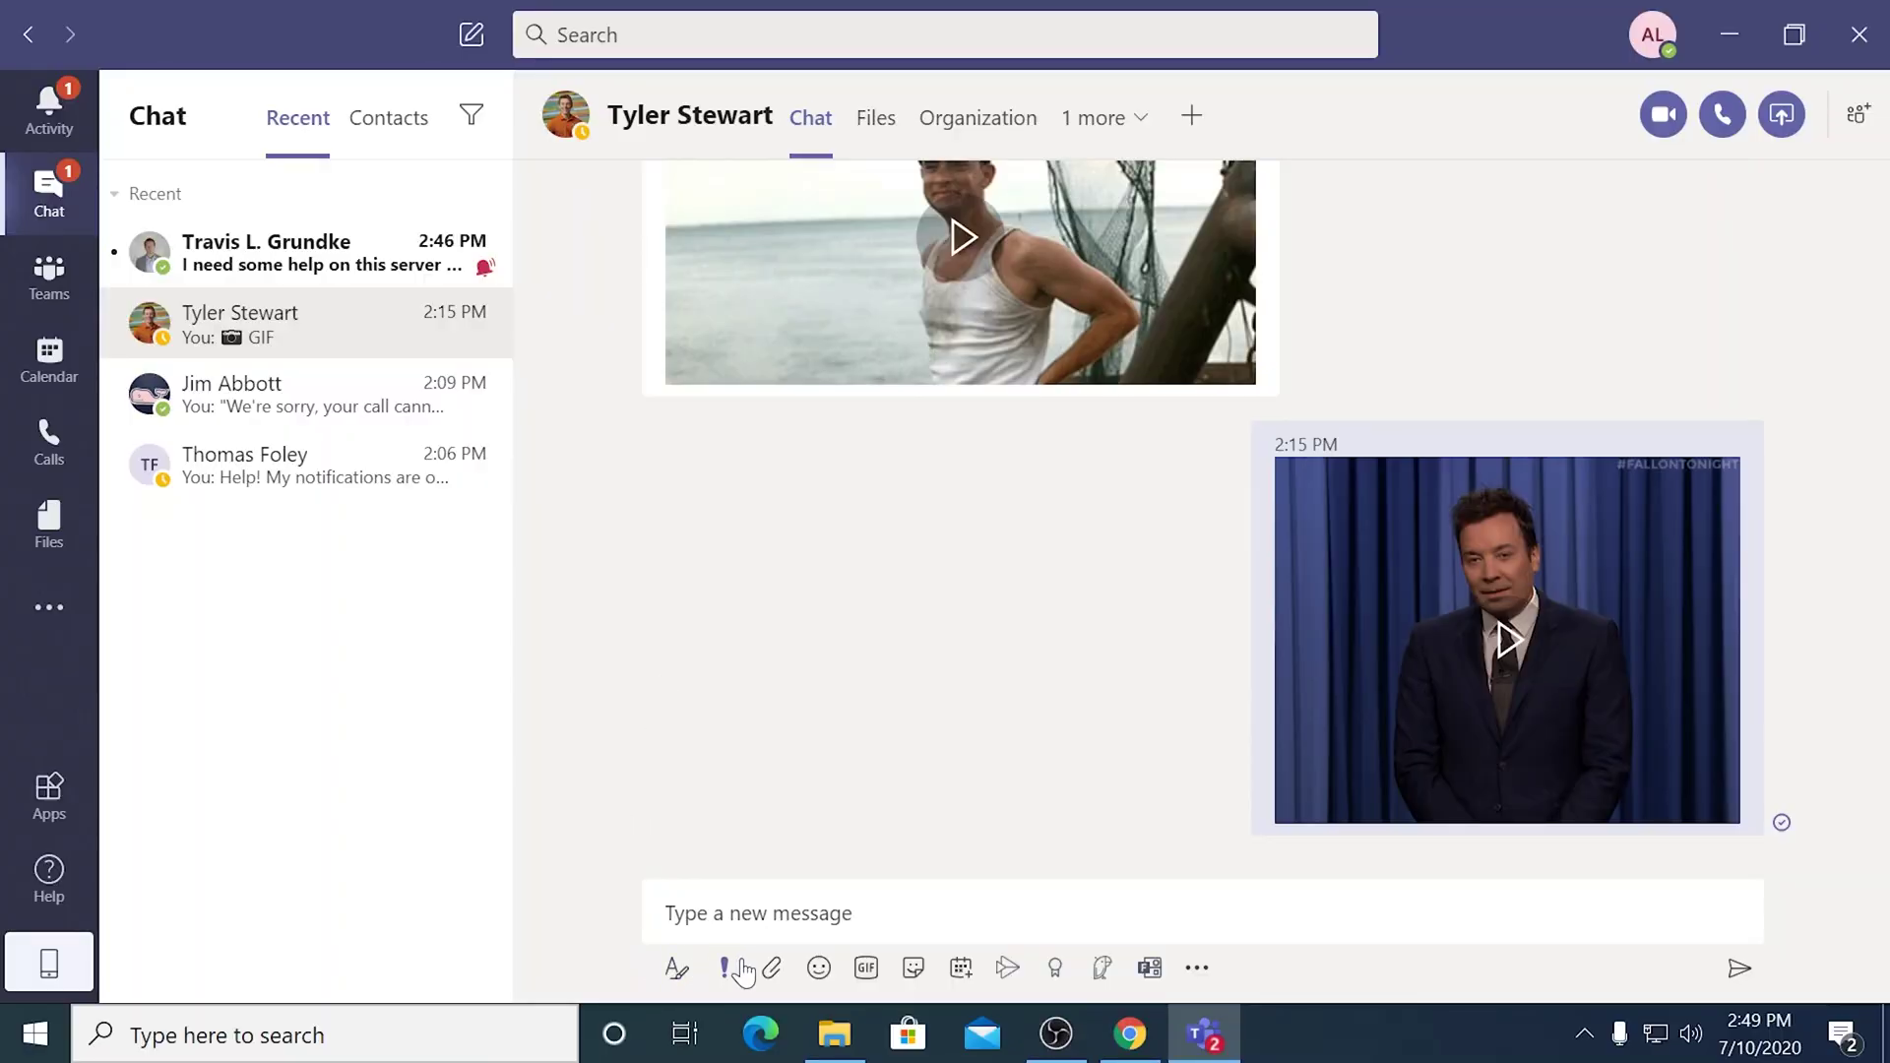
Send kitties.jfif from the computer's Desktop in the open chat and view the chat's shared files.
click(774, 970)
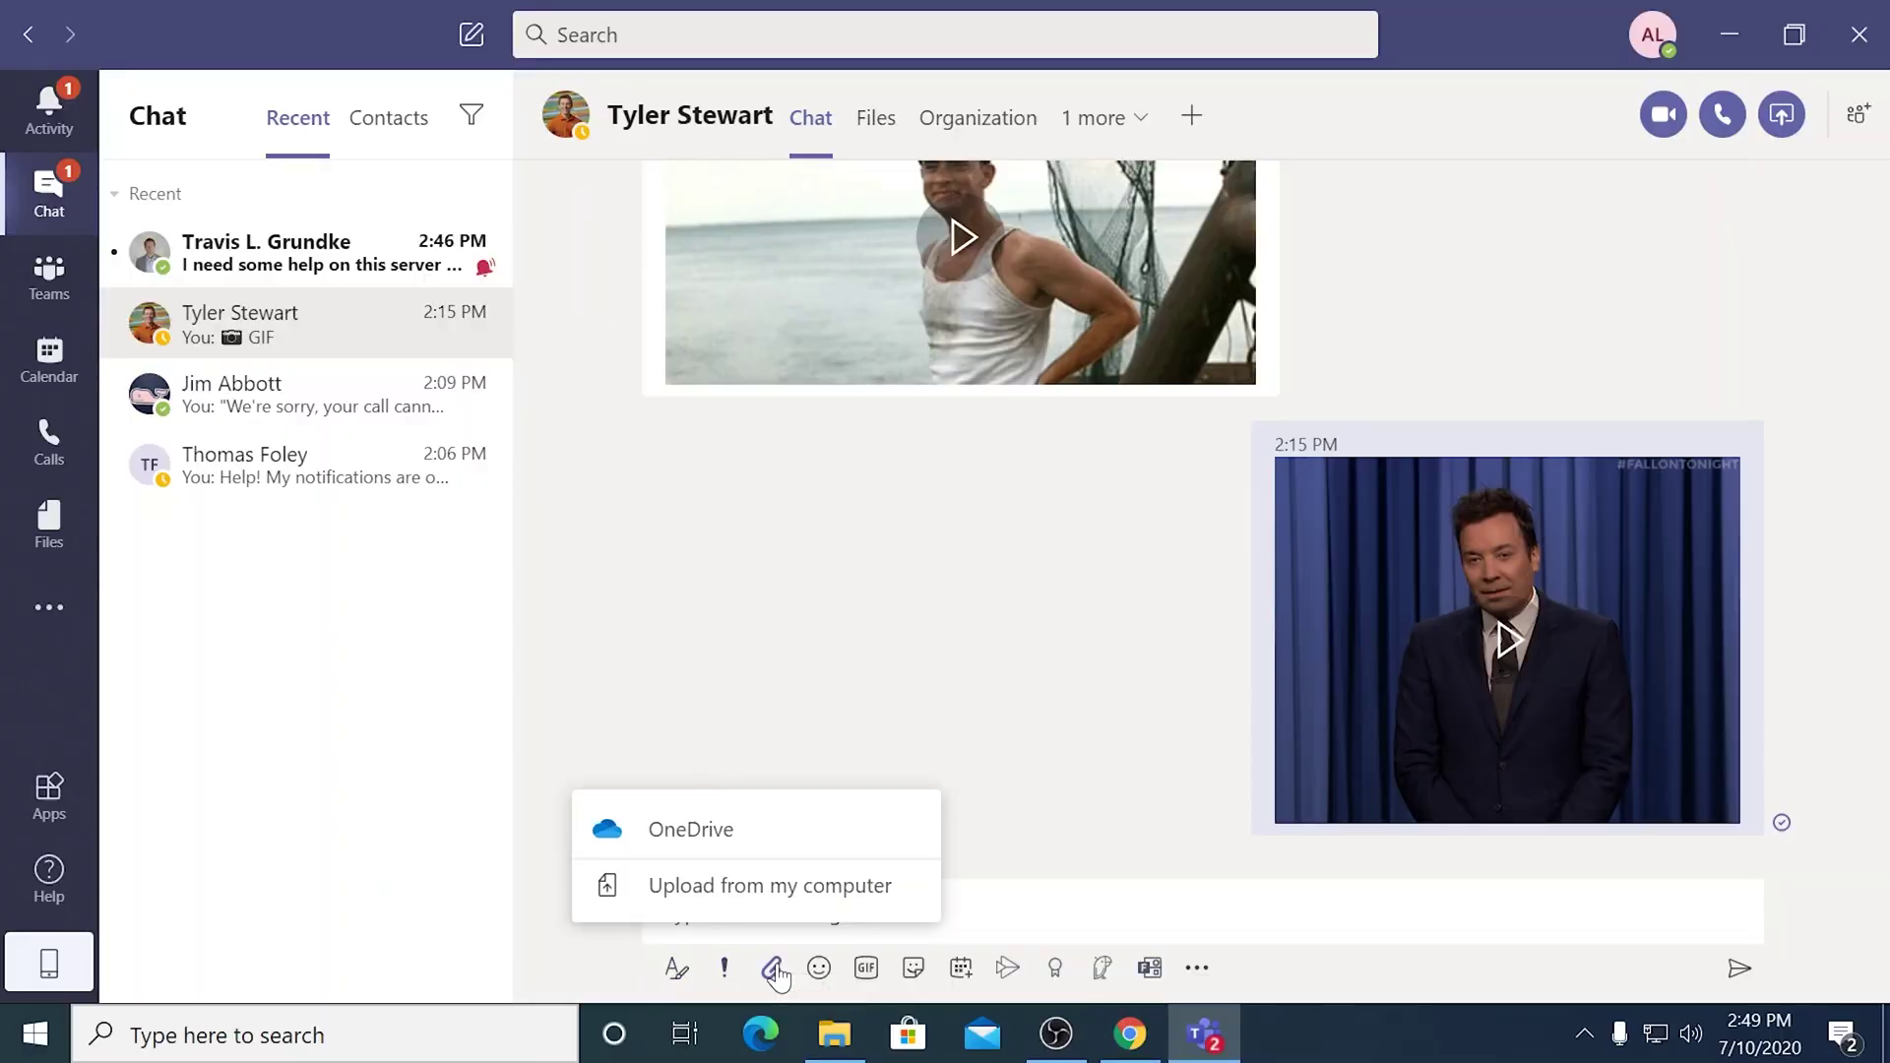
click(758, 891)
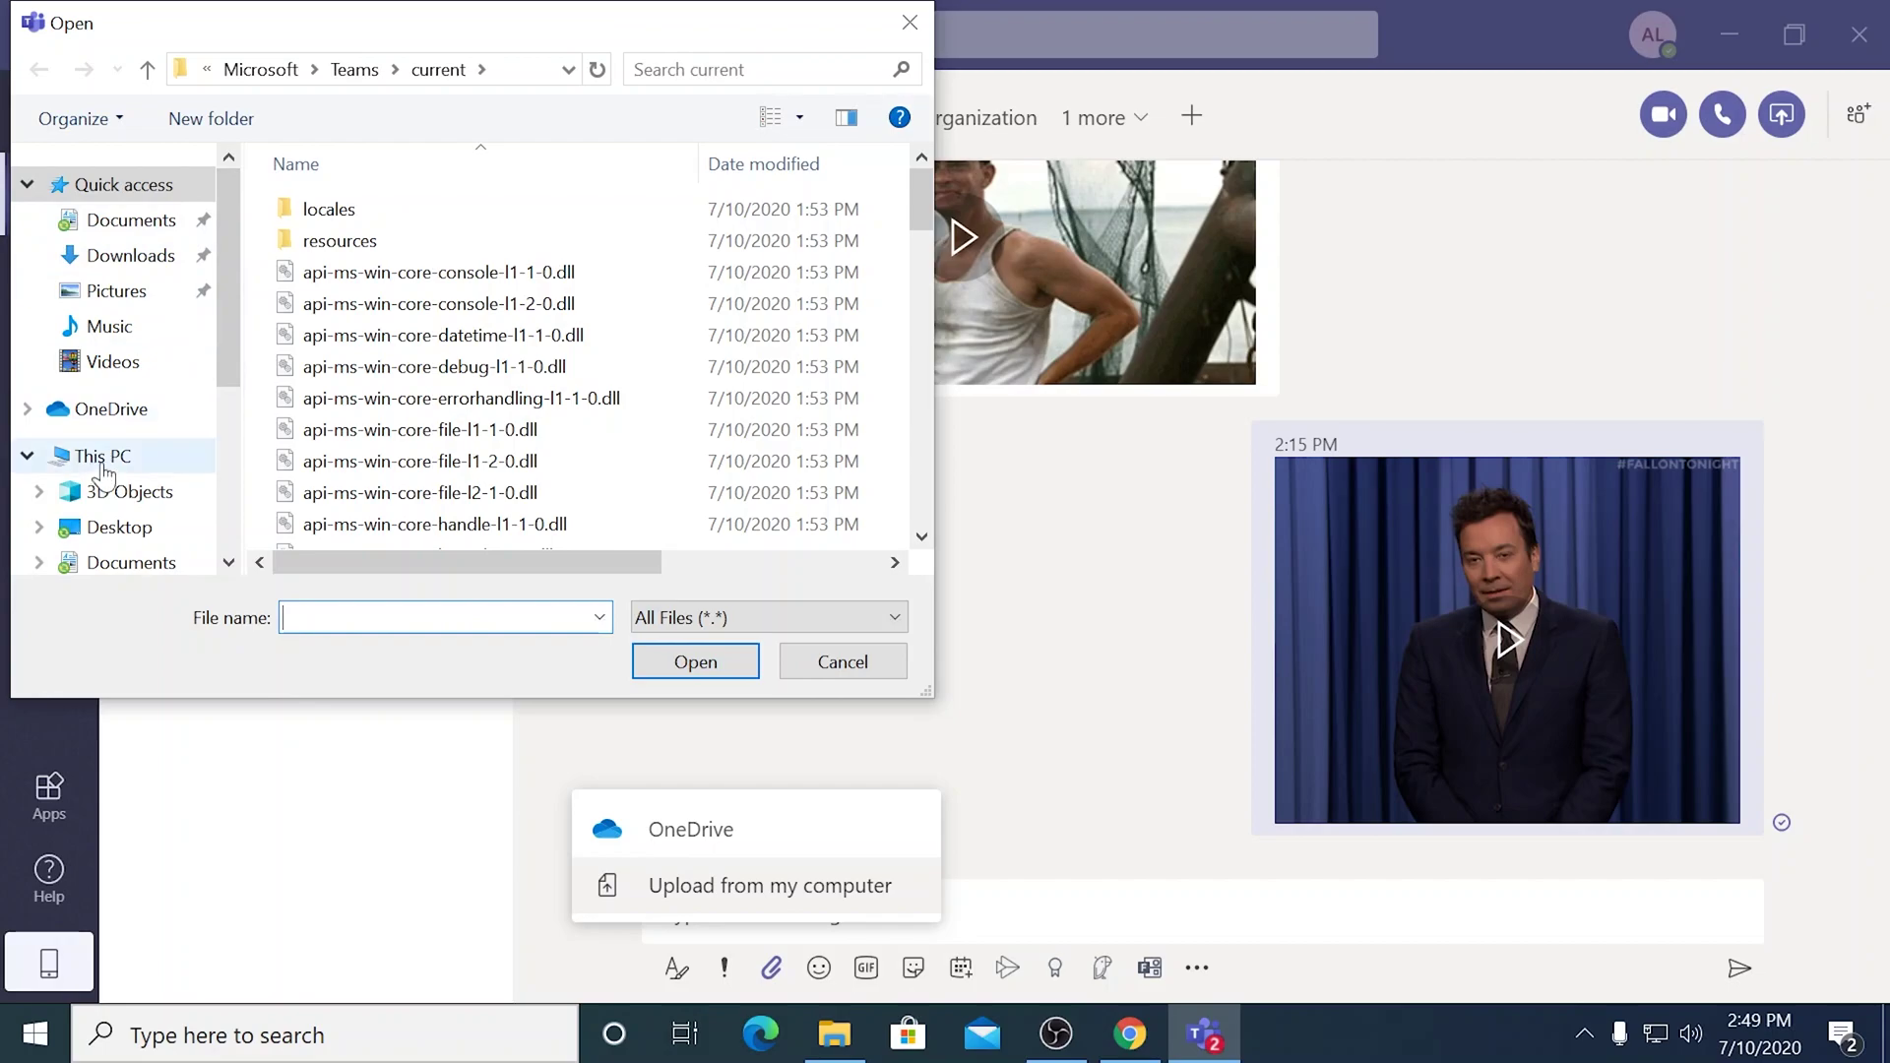
click(119, 527)
double_click(339, 258)
click(340, 268)
click(677, 659)
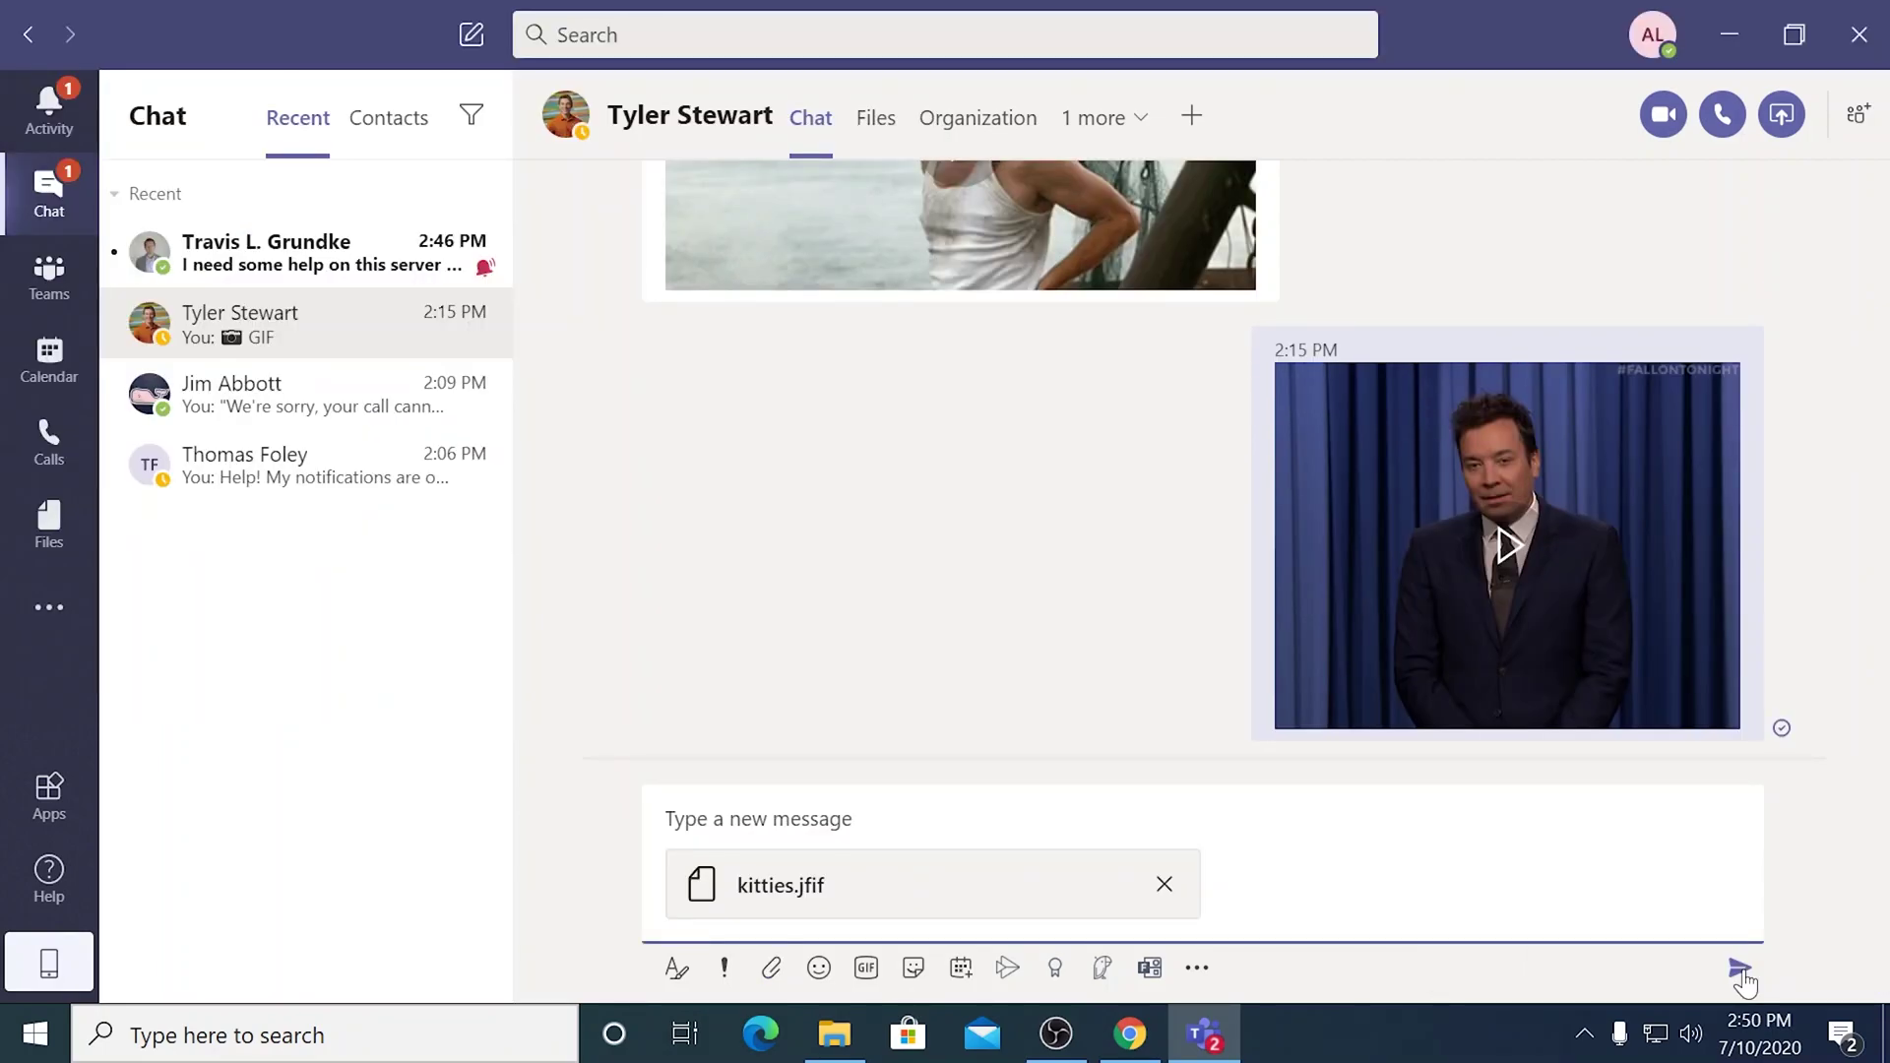
click(1741, 972)
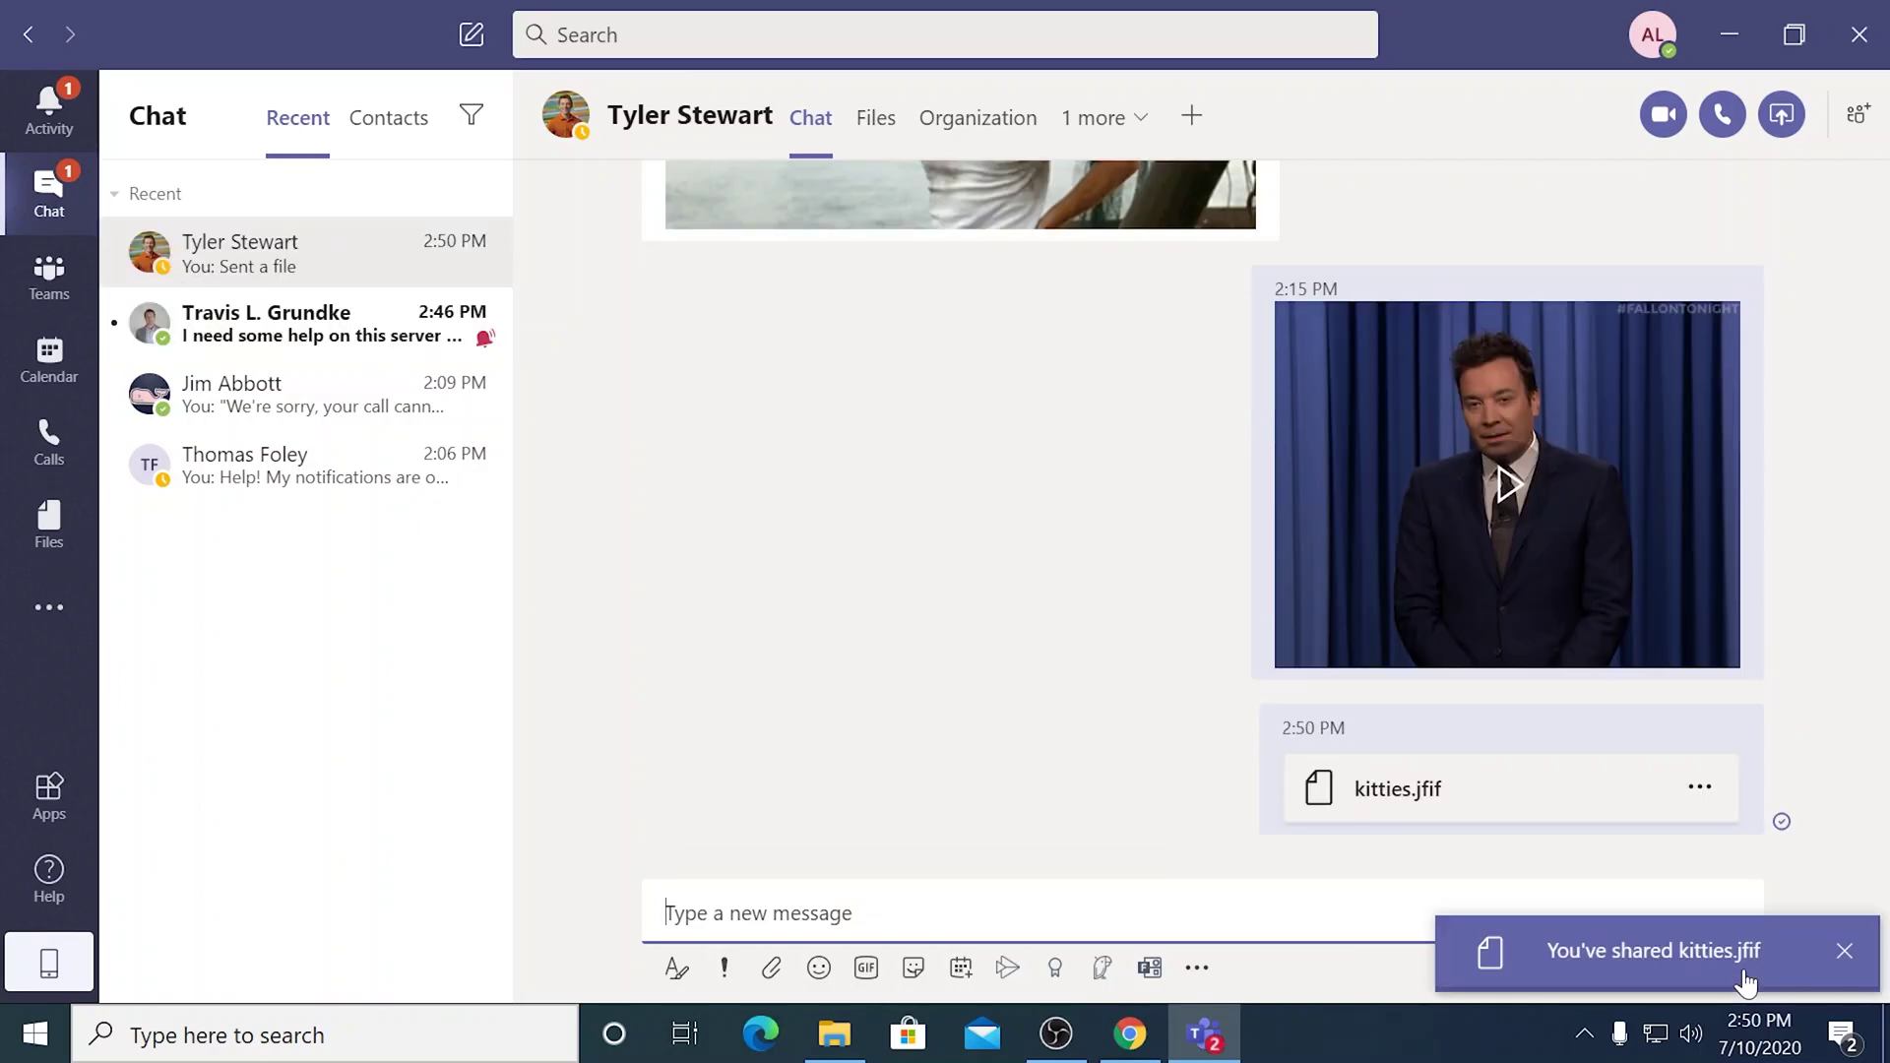
click(1845, 952)
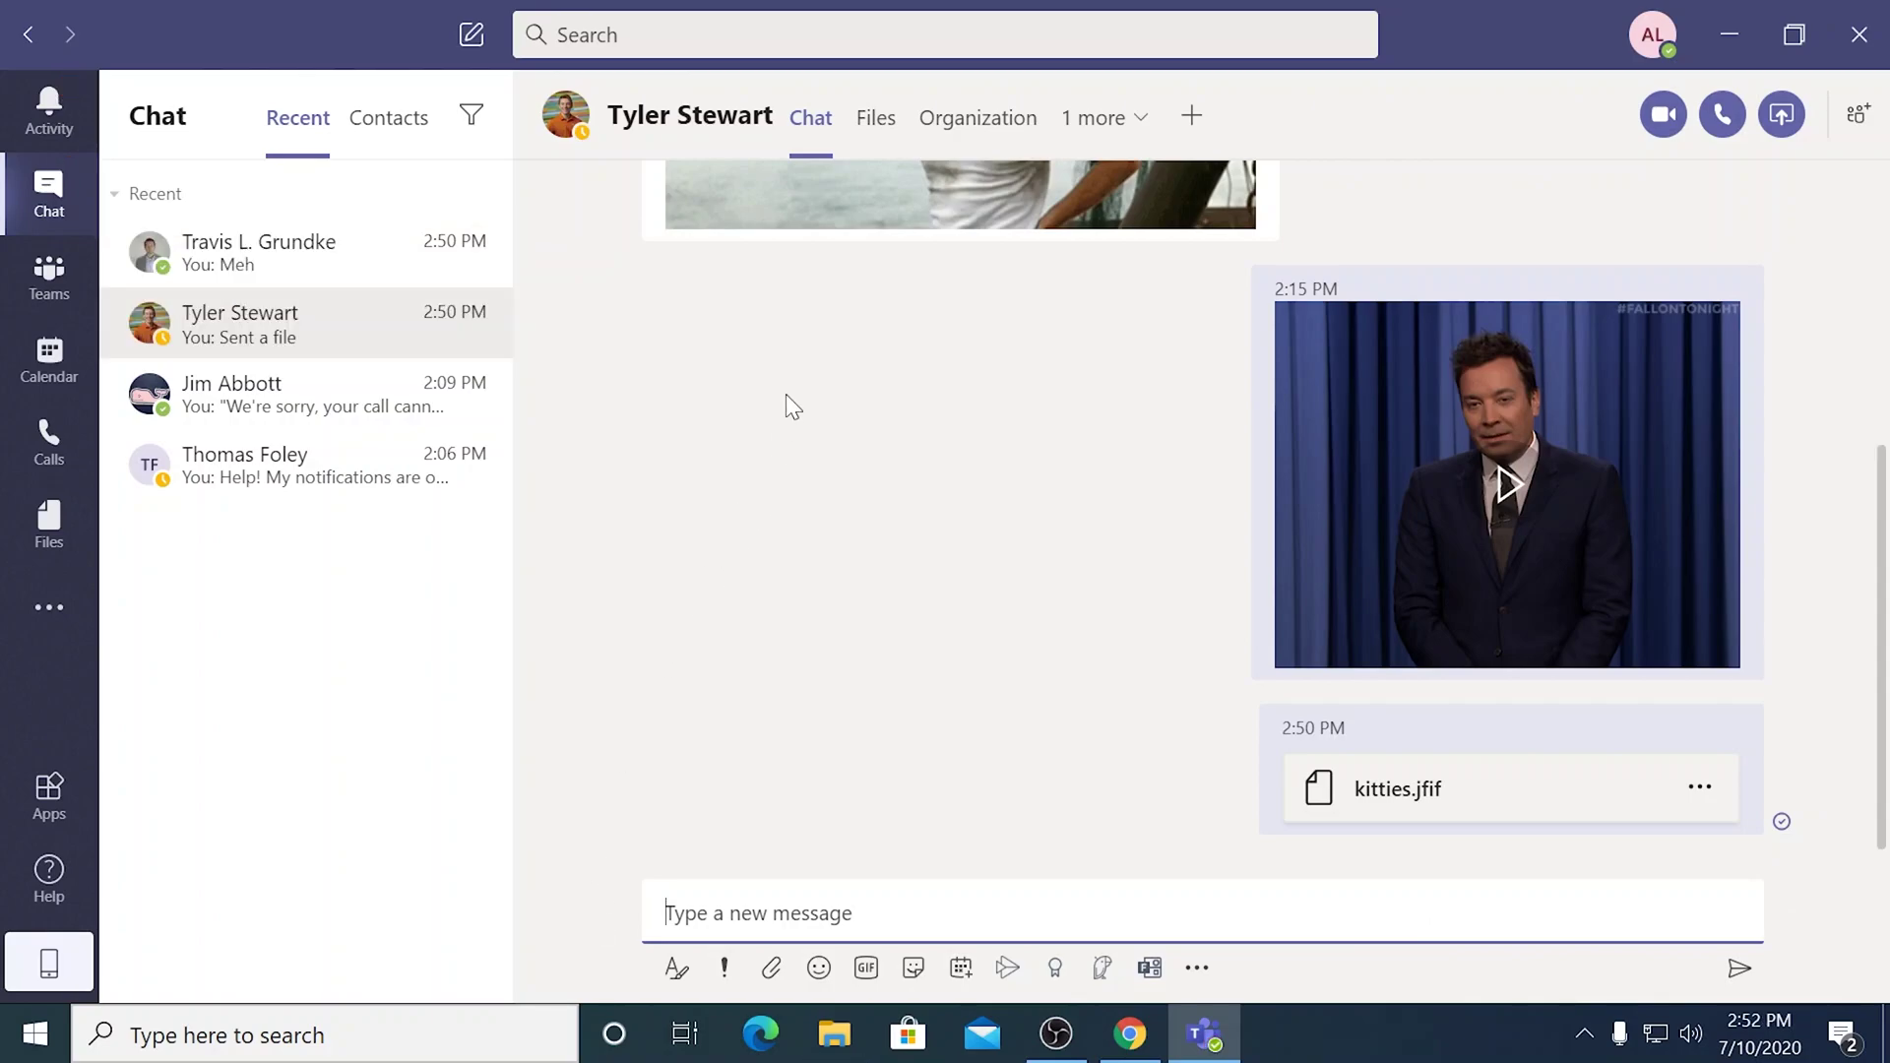
click(876, 120)
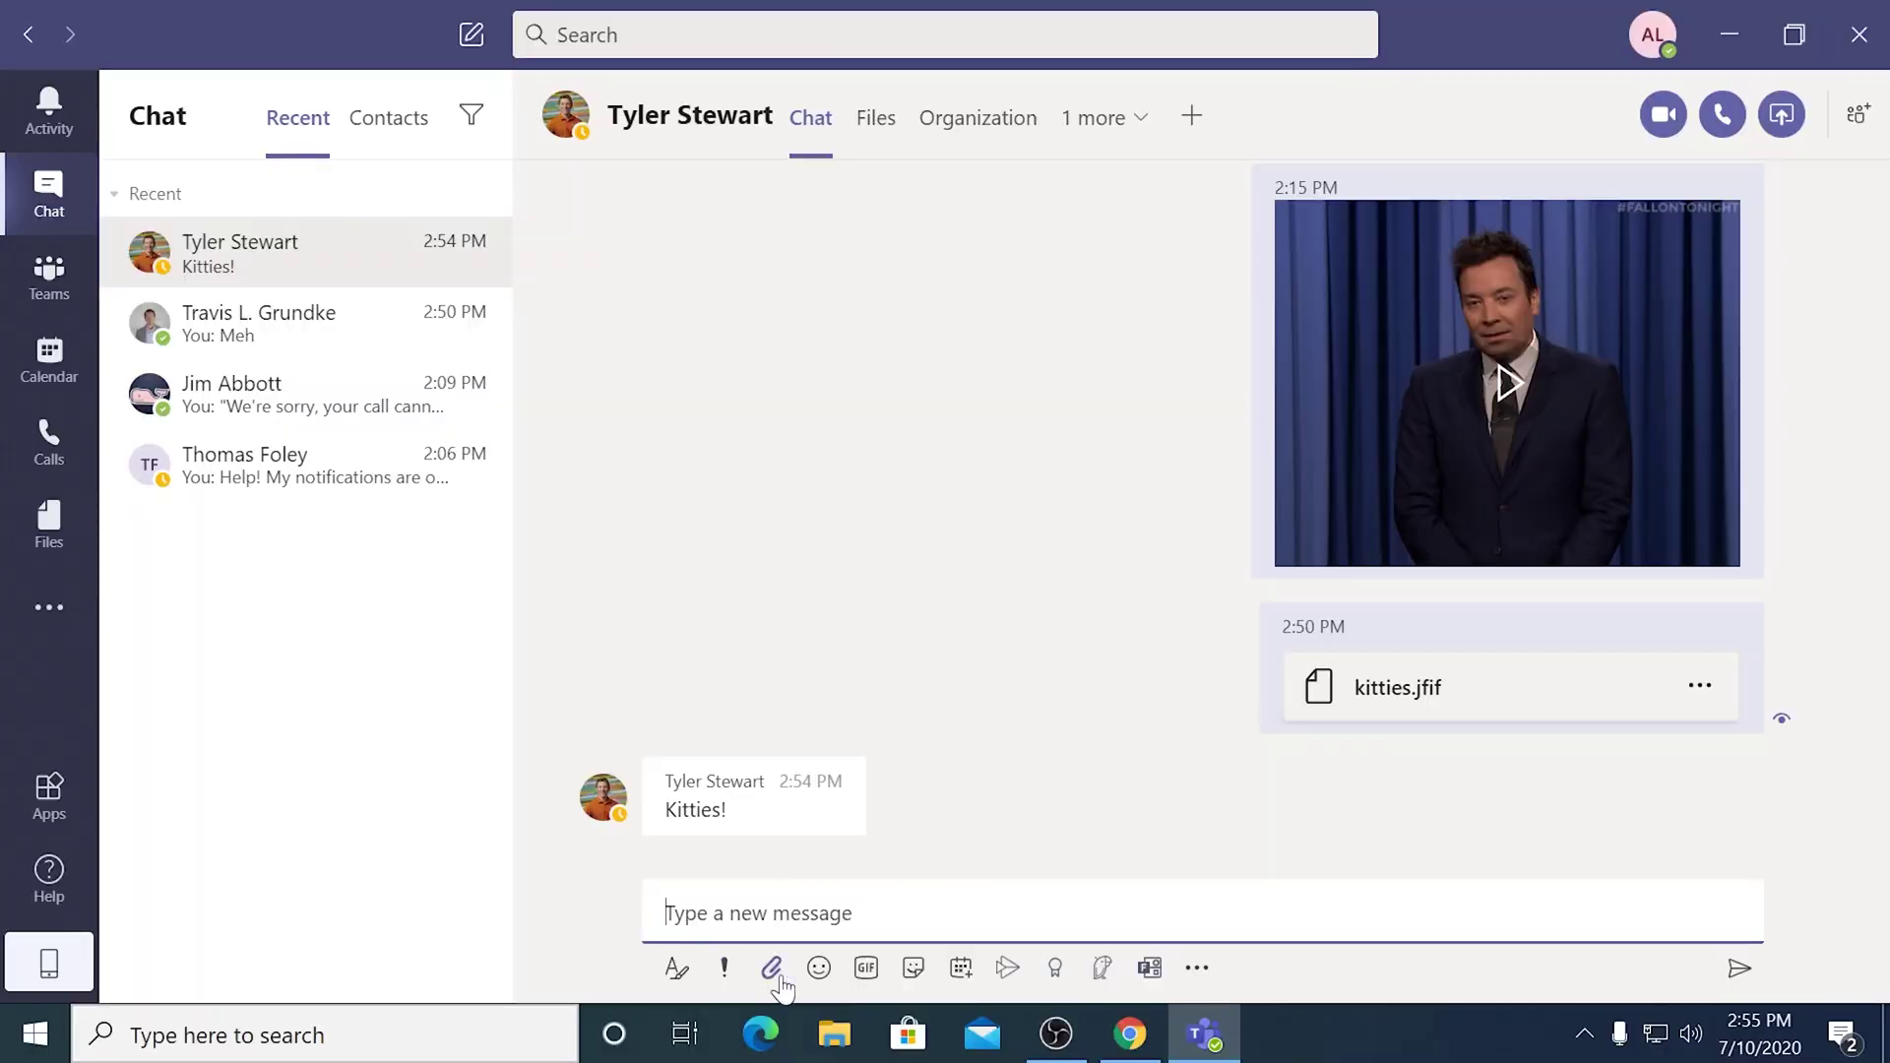
Send a laughing face emoji in the open chat.
click(818, 968)
click(722, 520)
click(1740, 967)
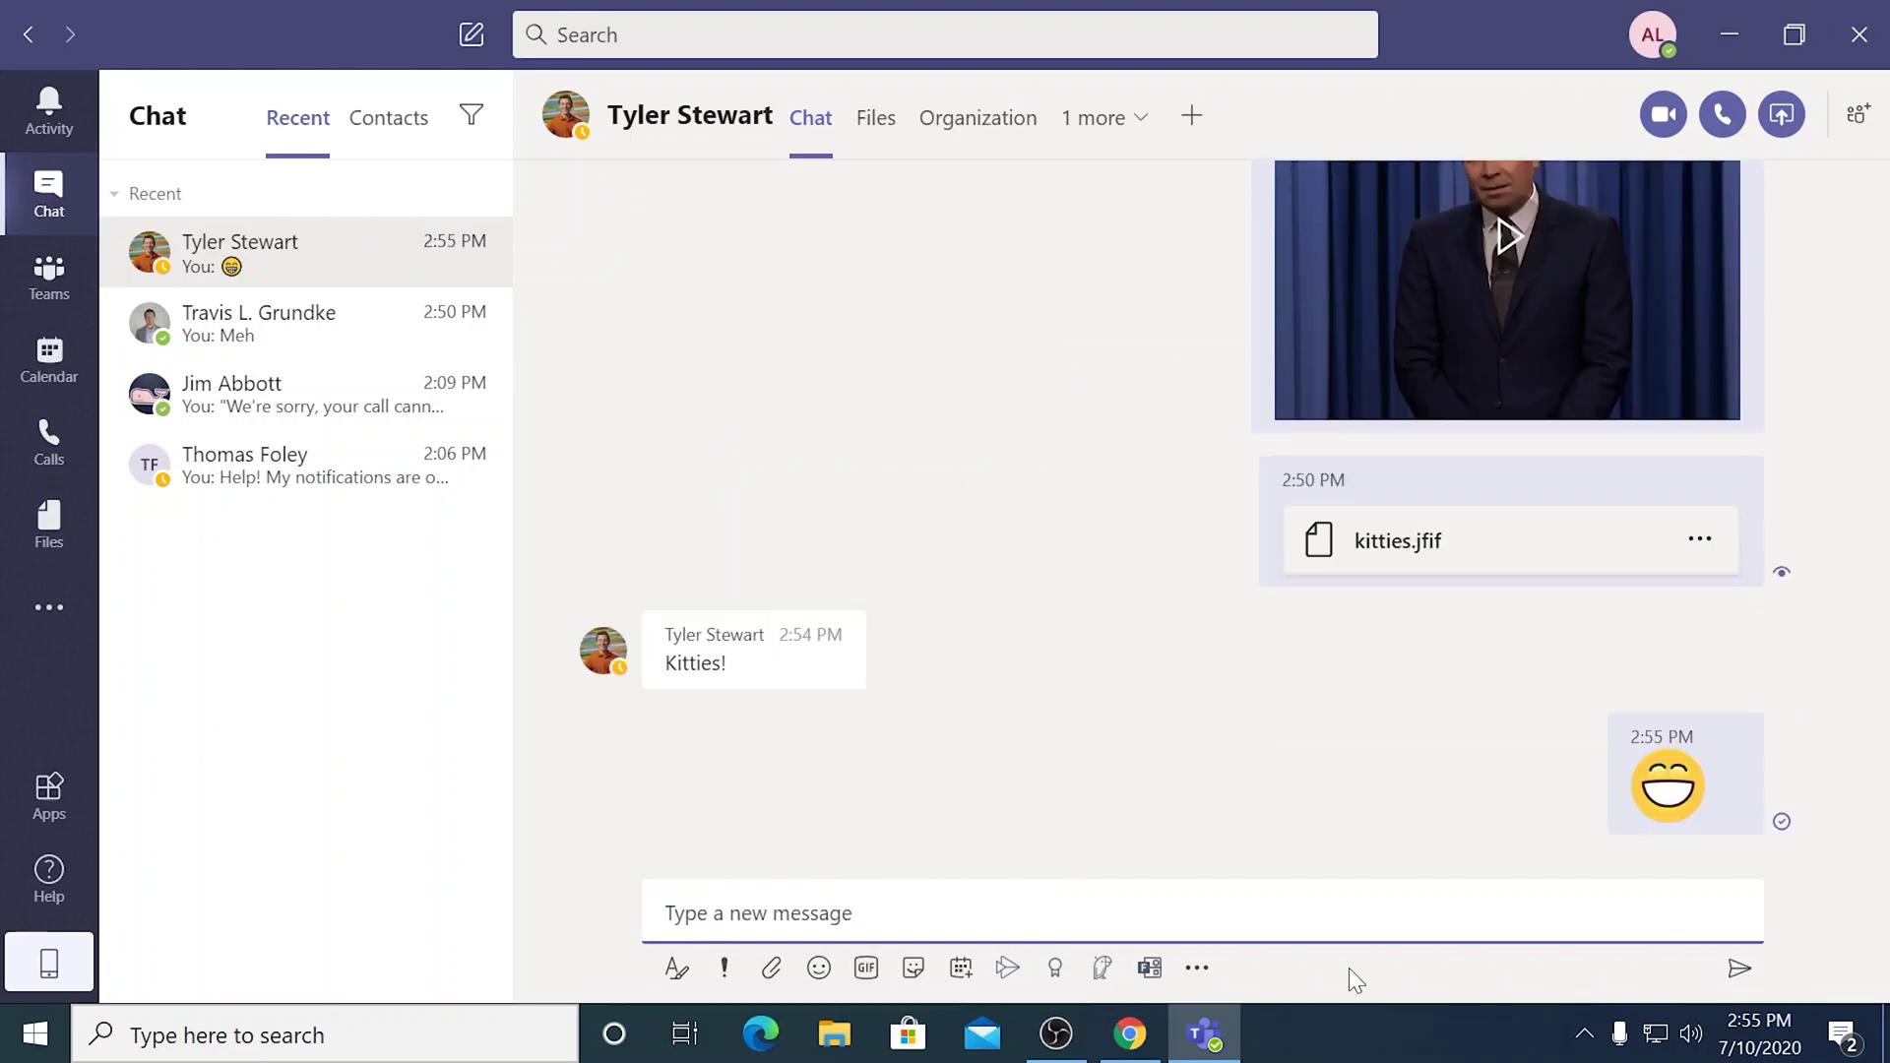
Search the GIFs for "kittens" and send the Jedi Kittens GIF in the chat.
click(867, 968)
text(kittens)
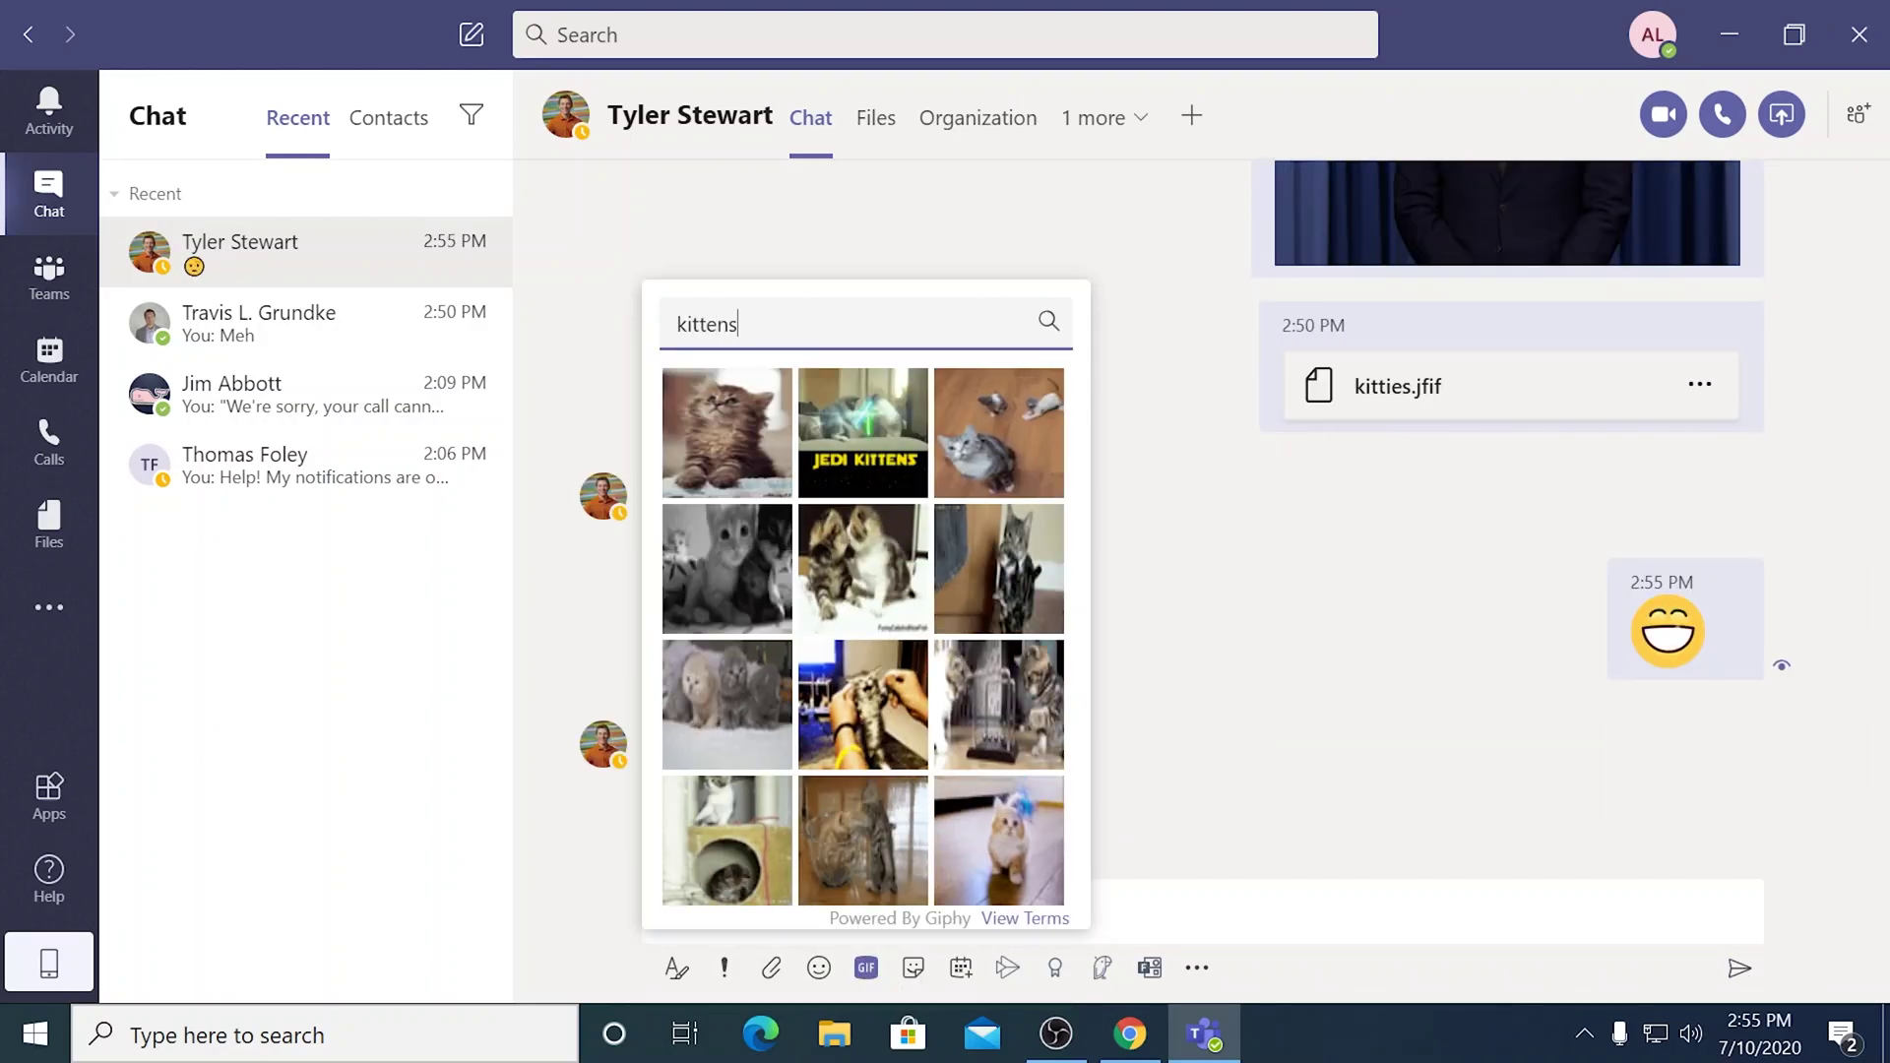
click(900, 475)
key(Return)
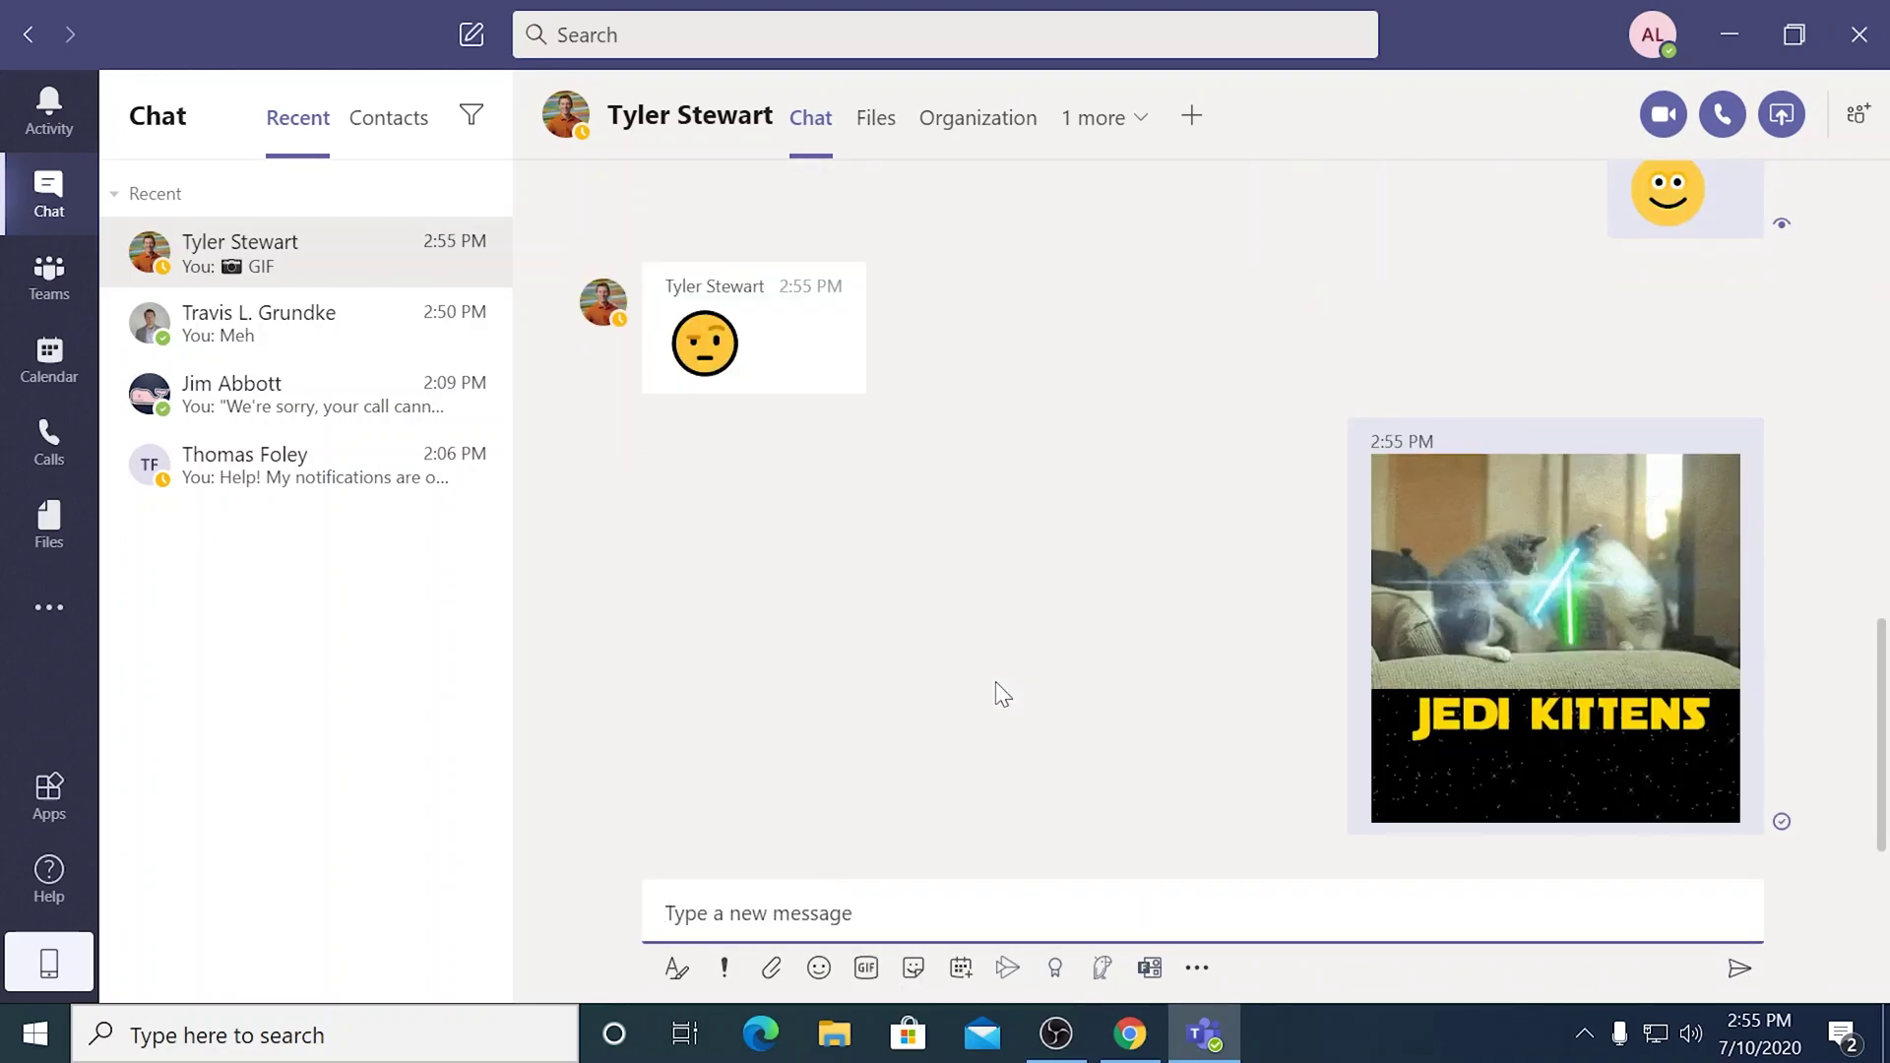
Choose a sticker from the Cats In Suits collection and send it in the chat with the text "Working hard over here".
click(914, 975)
click(1205, 668)
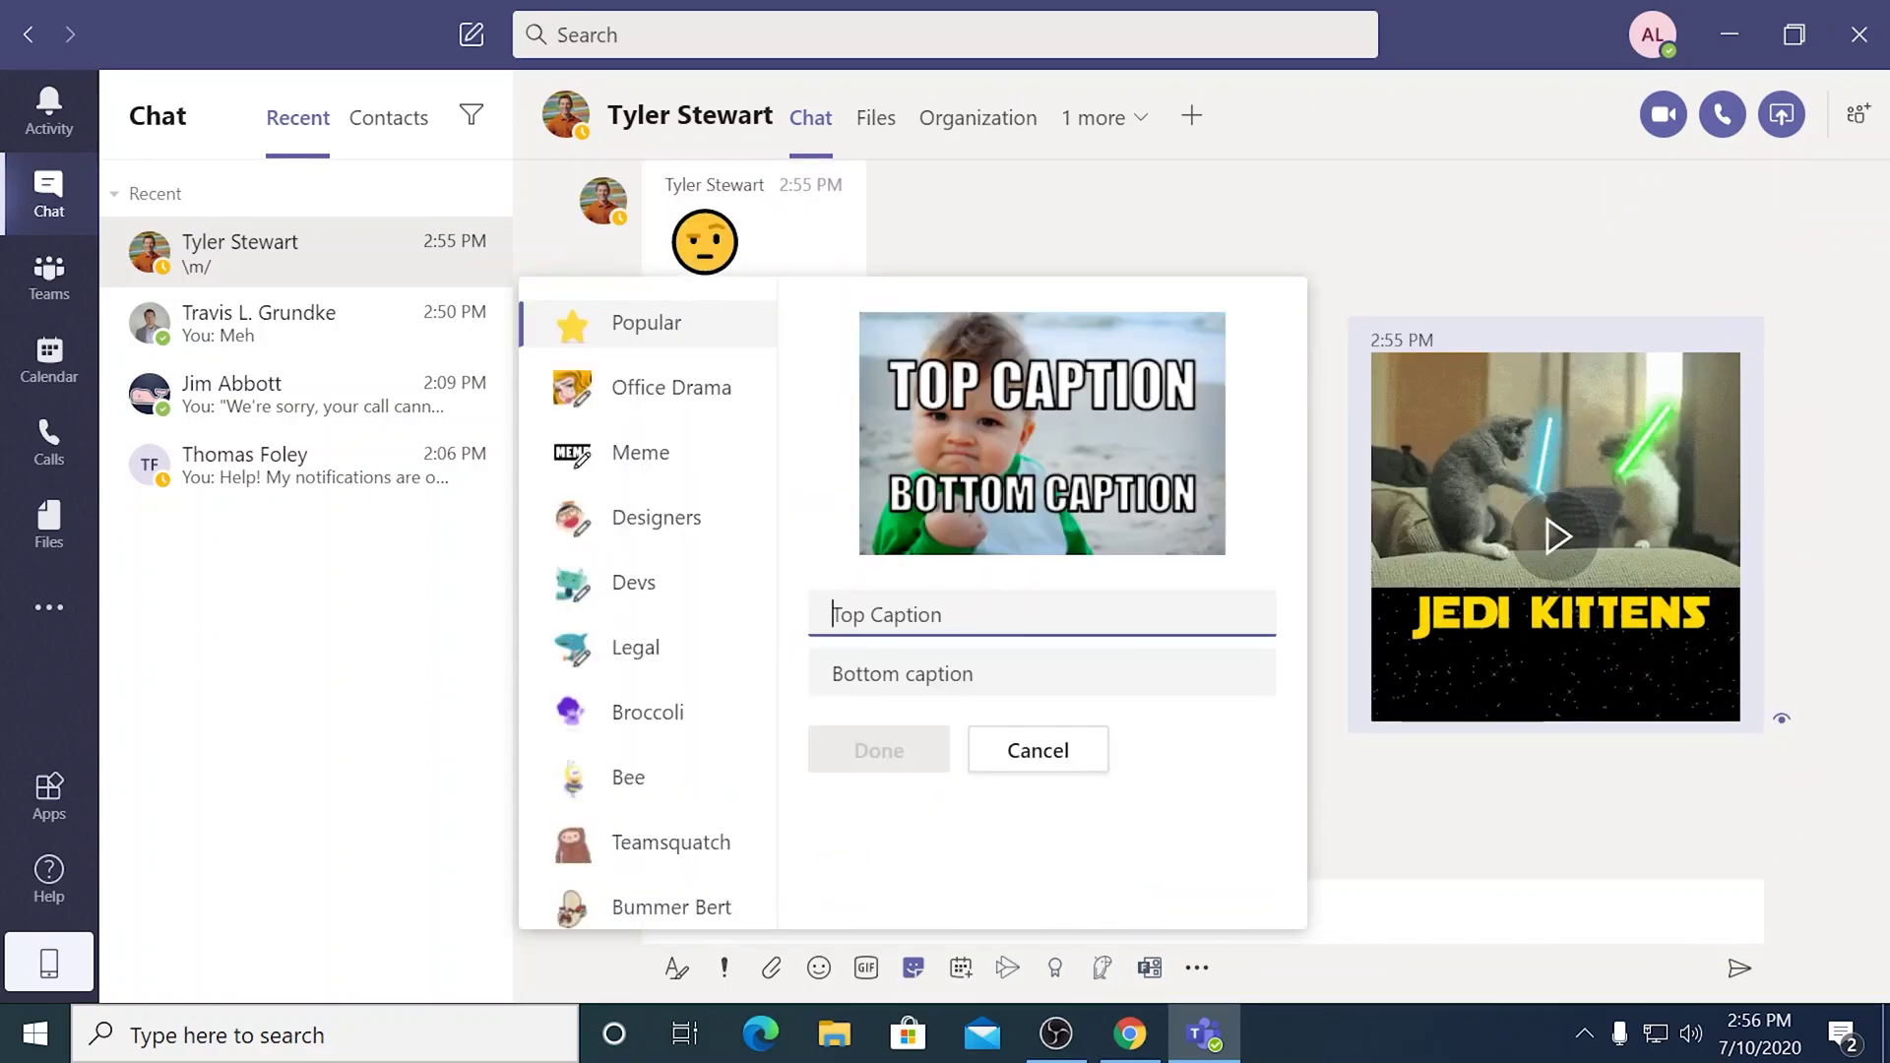
scroll(675, 646, down, 3)
click(662, 714)
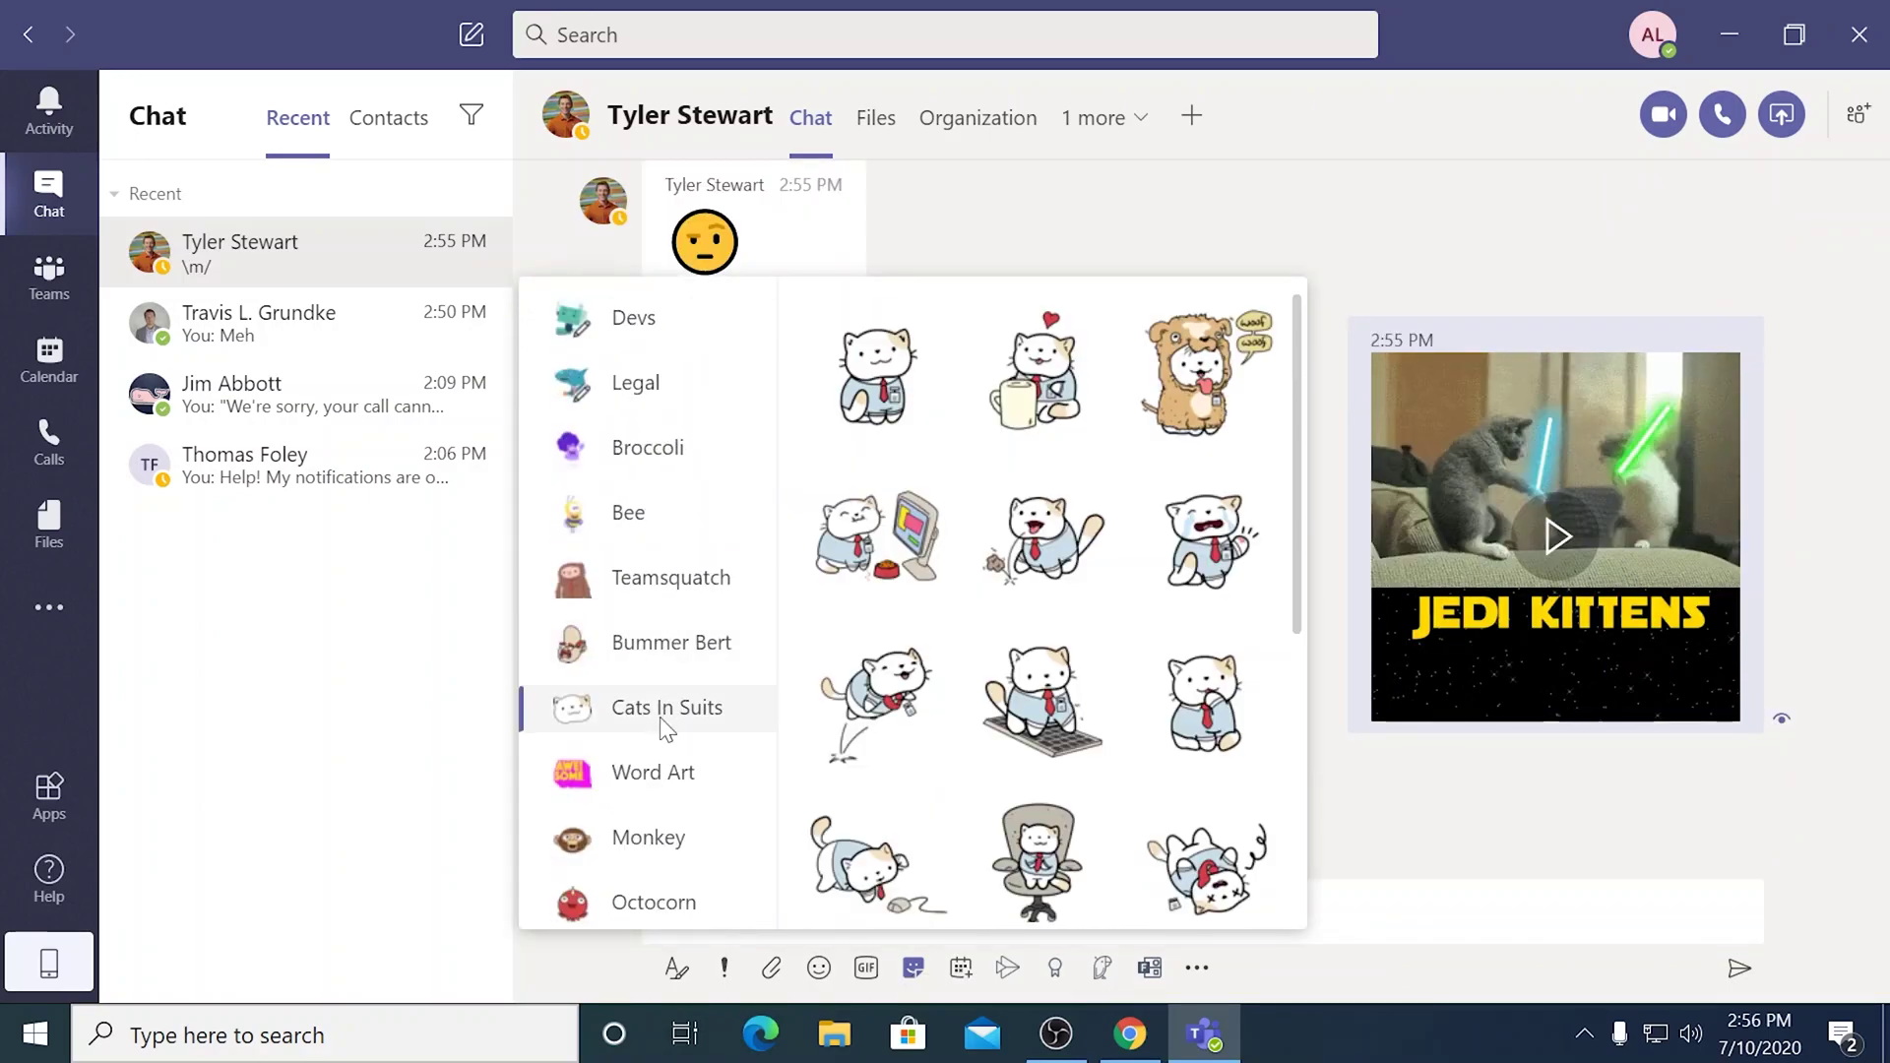
click(1024, 481)
text(Working hard over here)
key(Return)
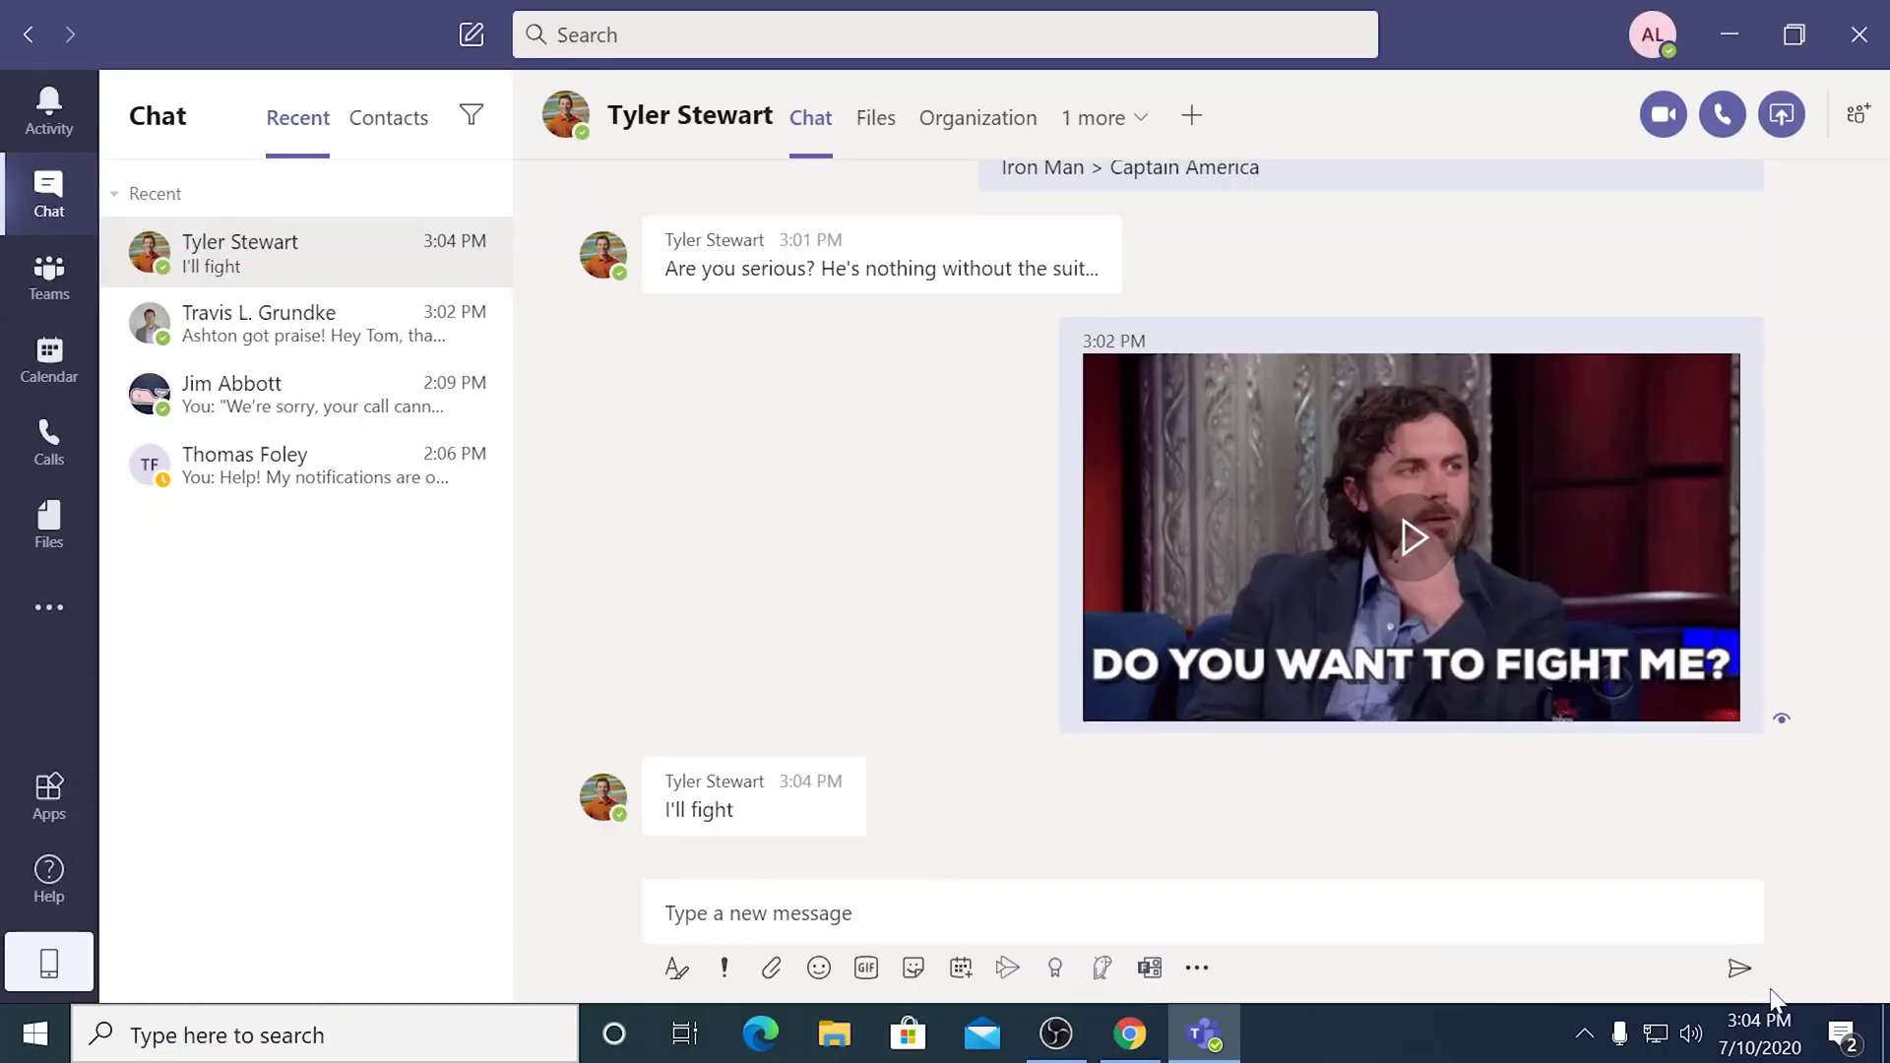
Add the contact from the third recent chat to this conversation and ask them by first name "Iron Man or Captain America?".
click(1860, 120)
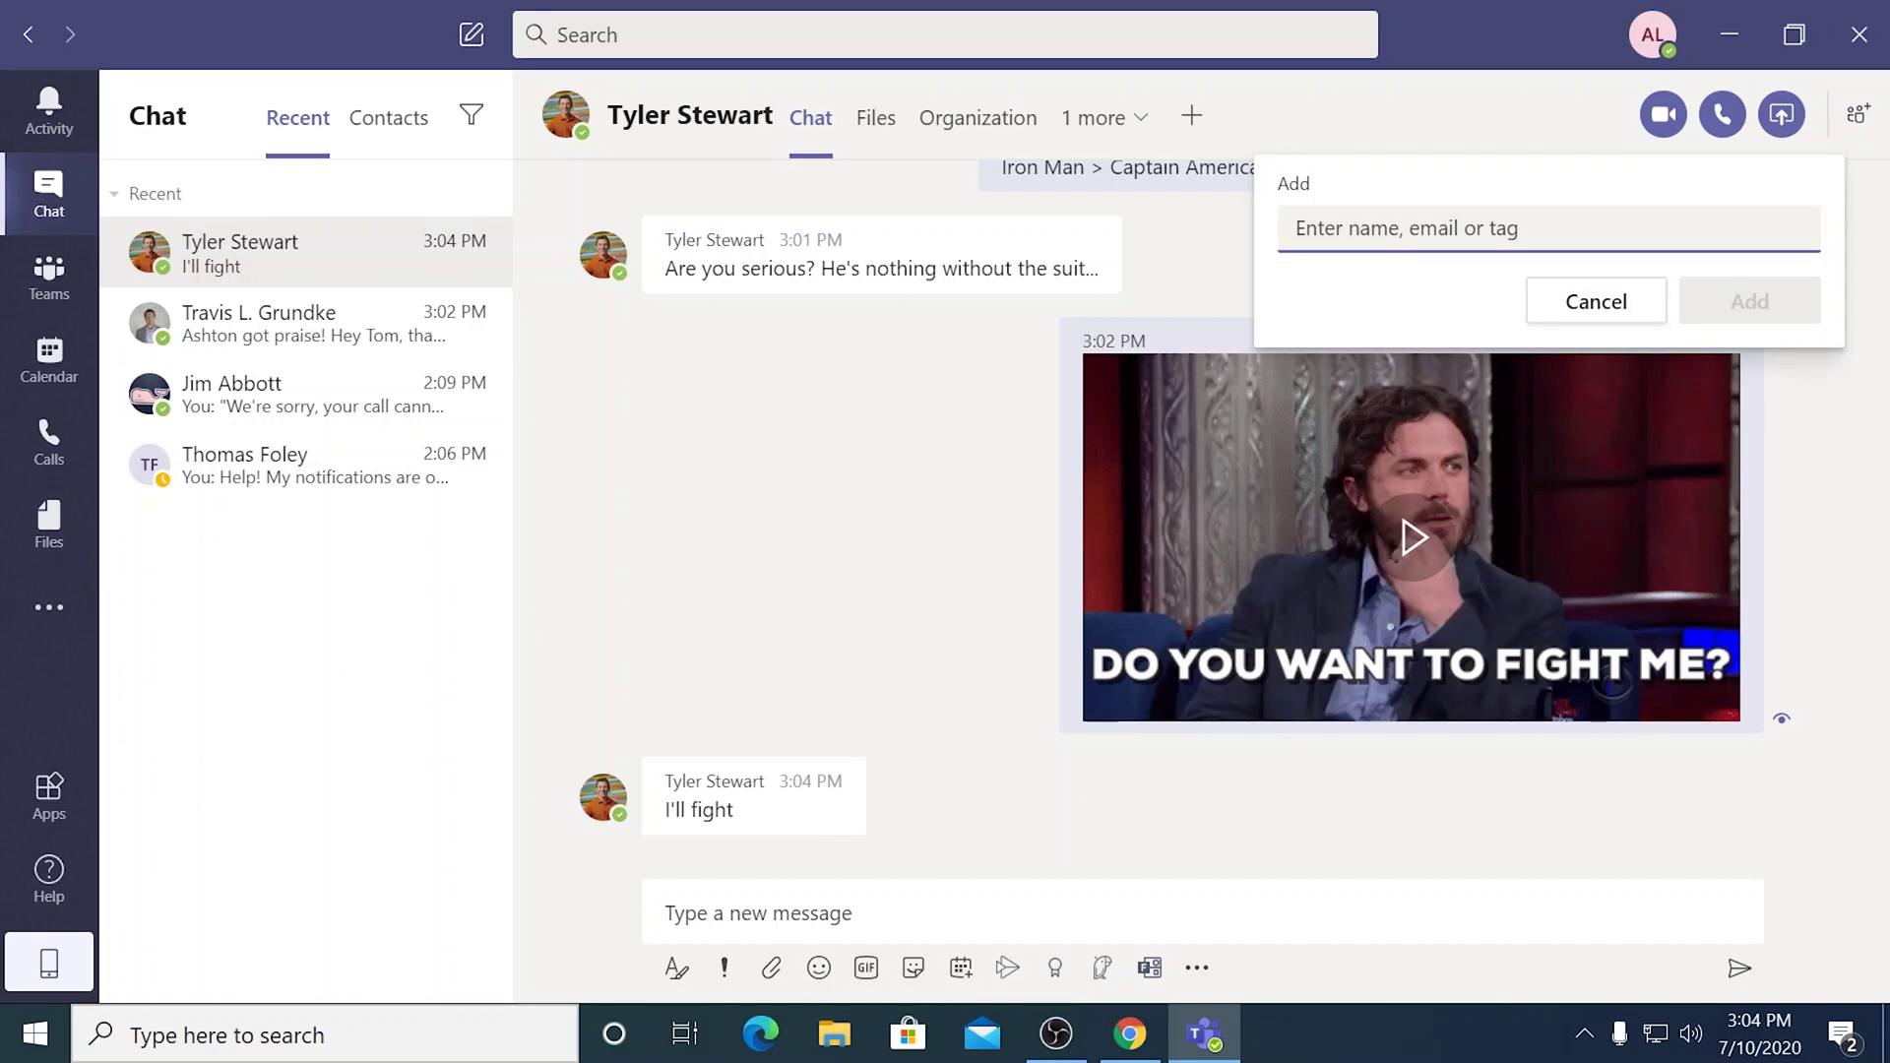
text(abbo)
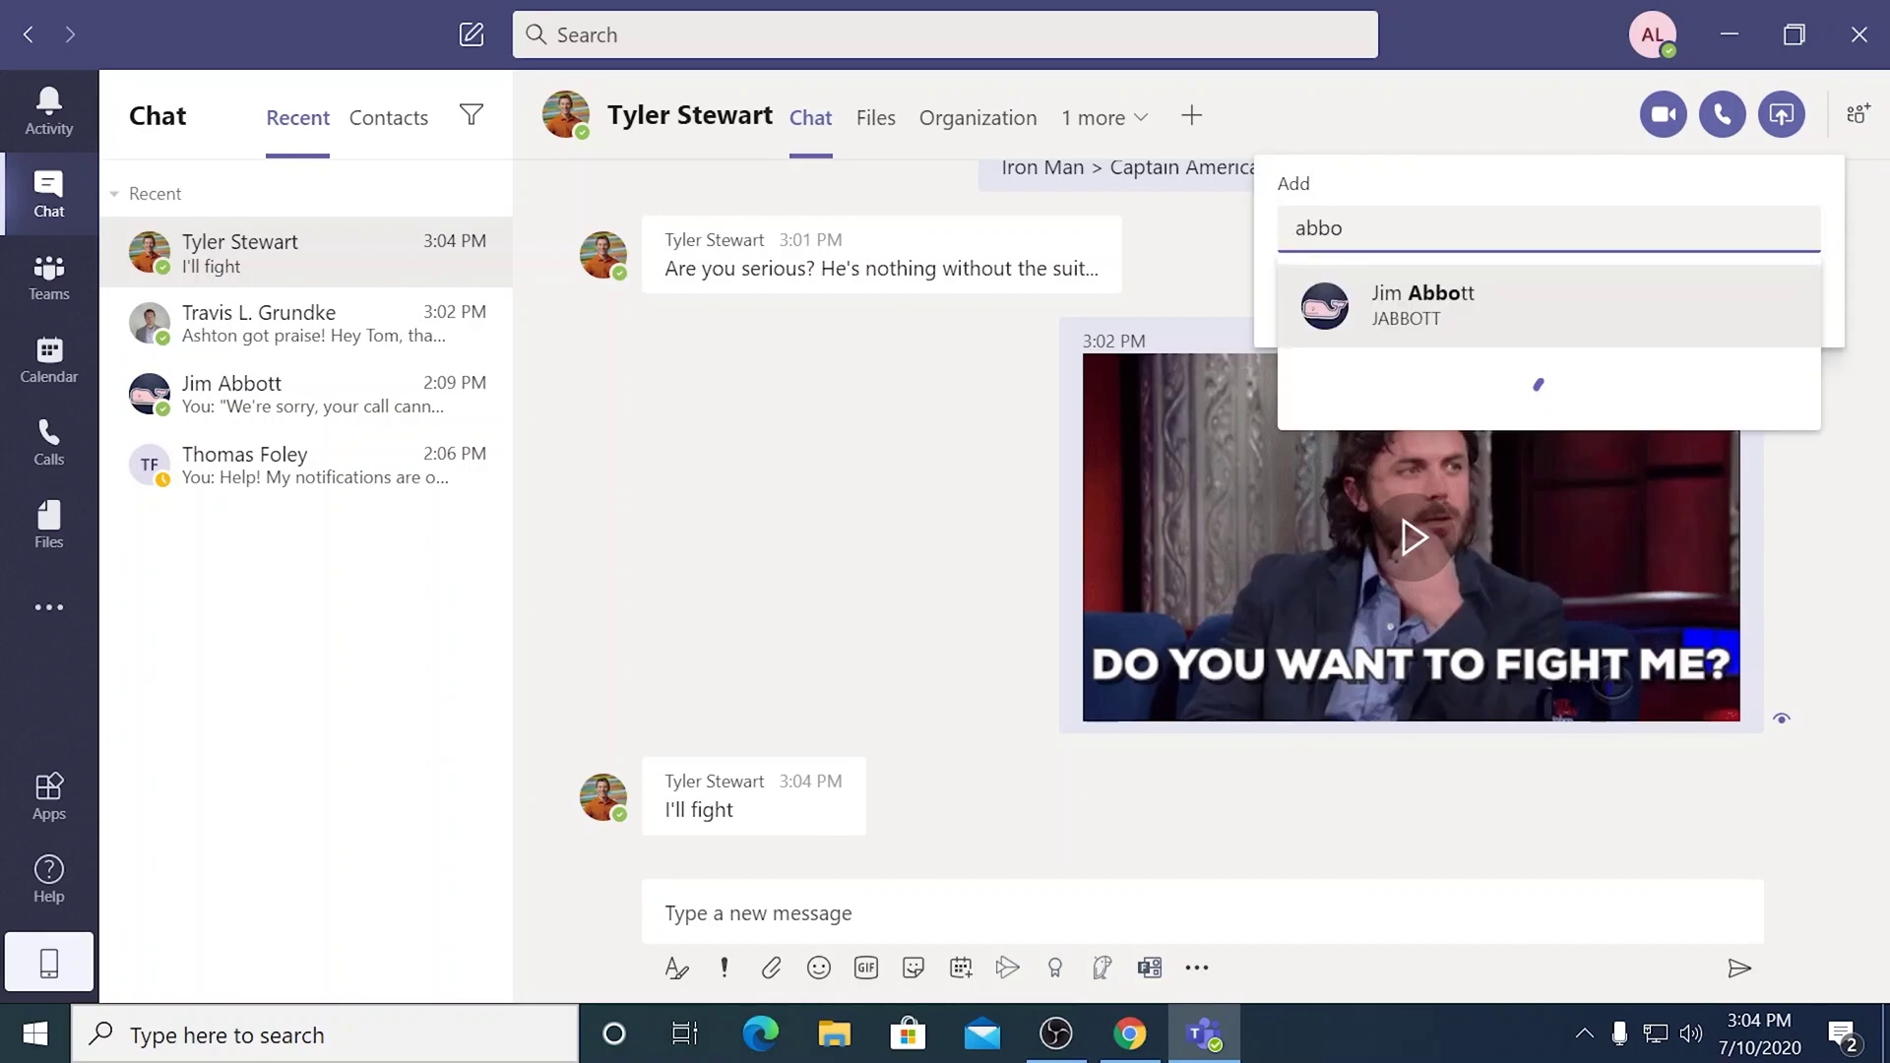
key(Return)
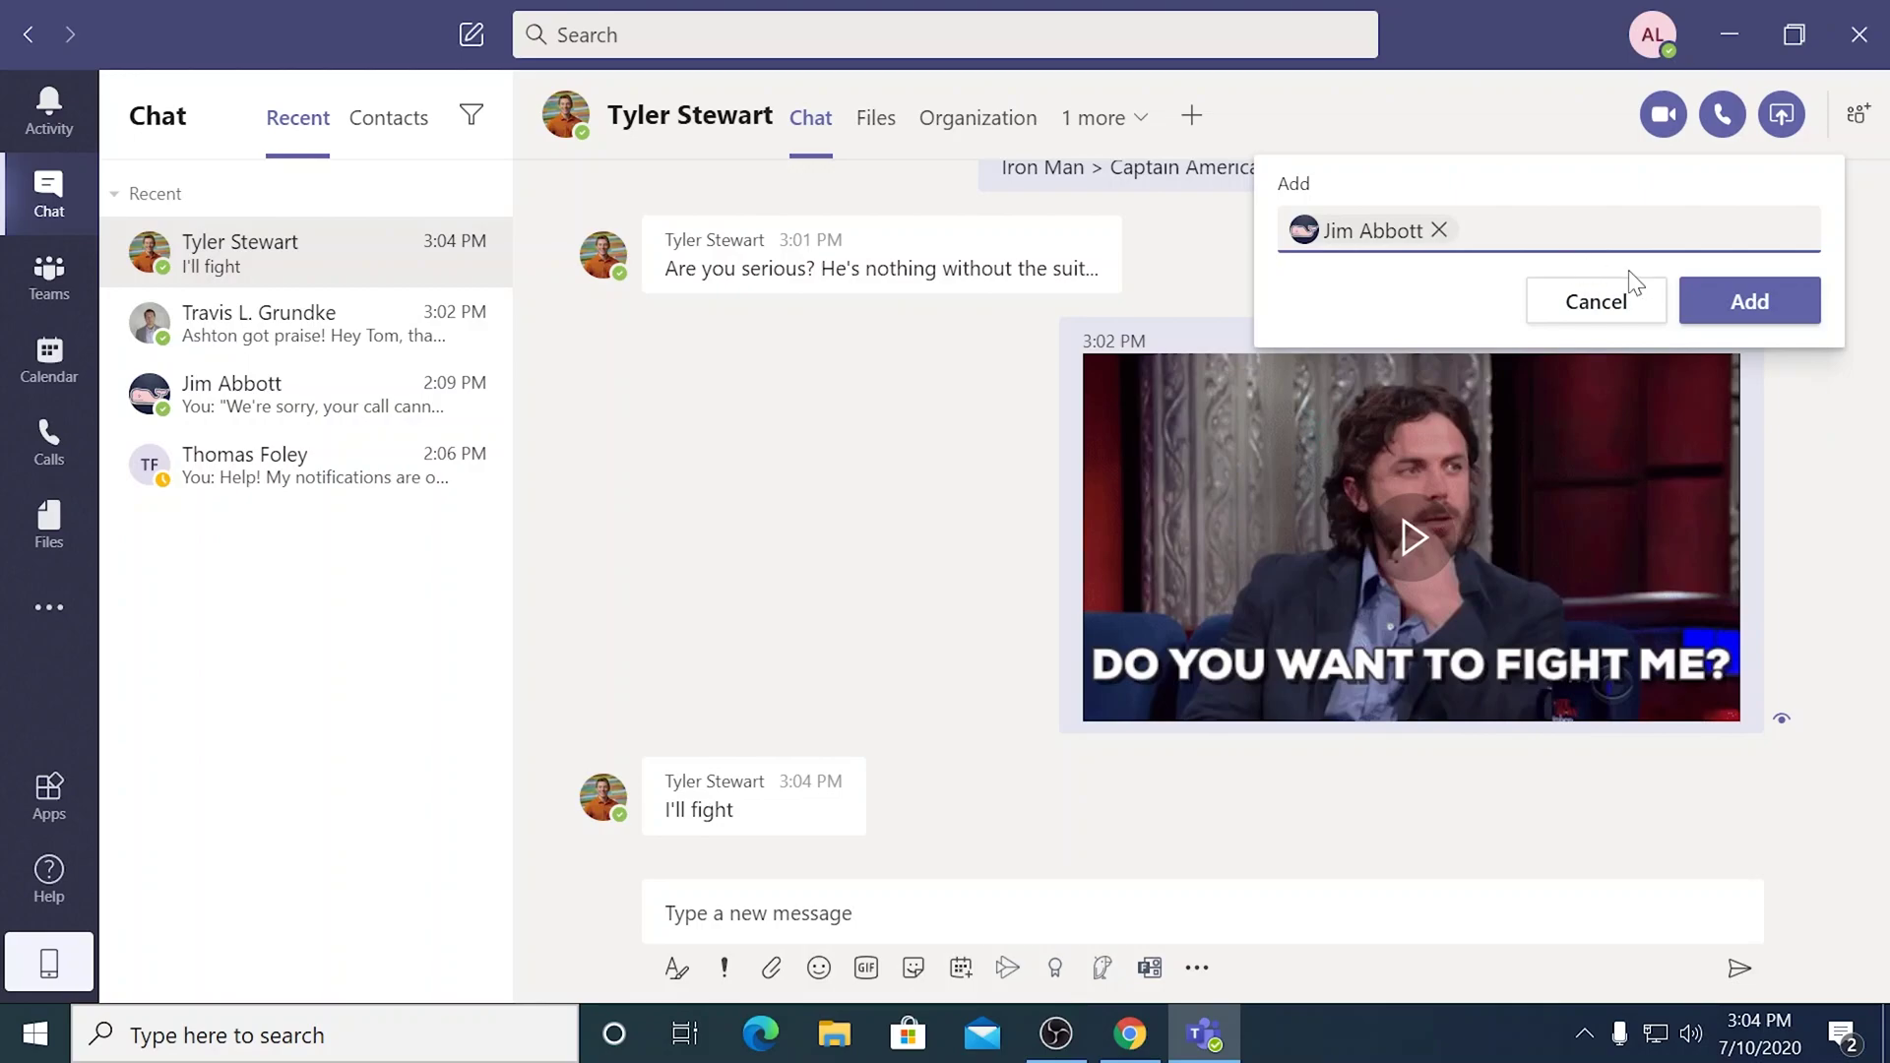
click(1769, 304)
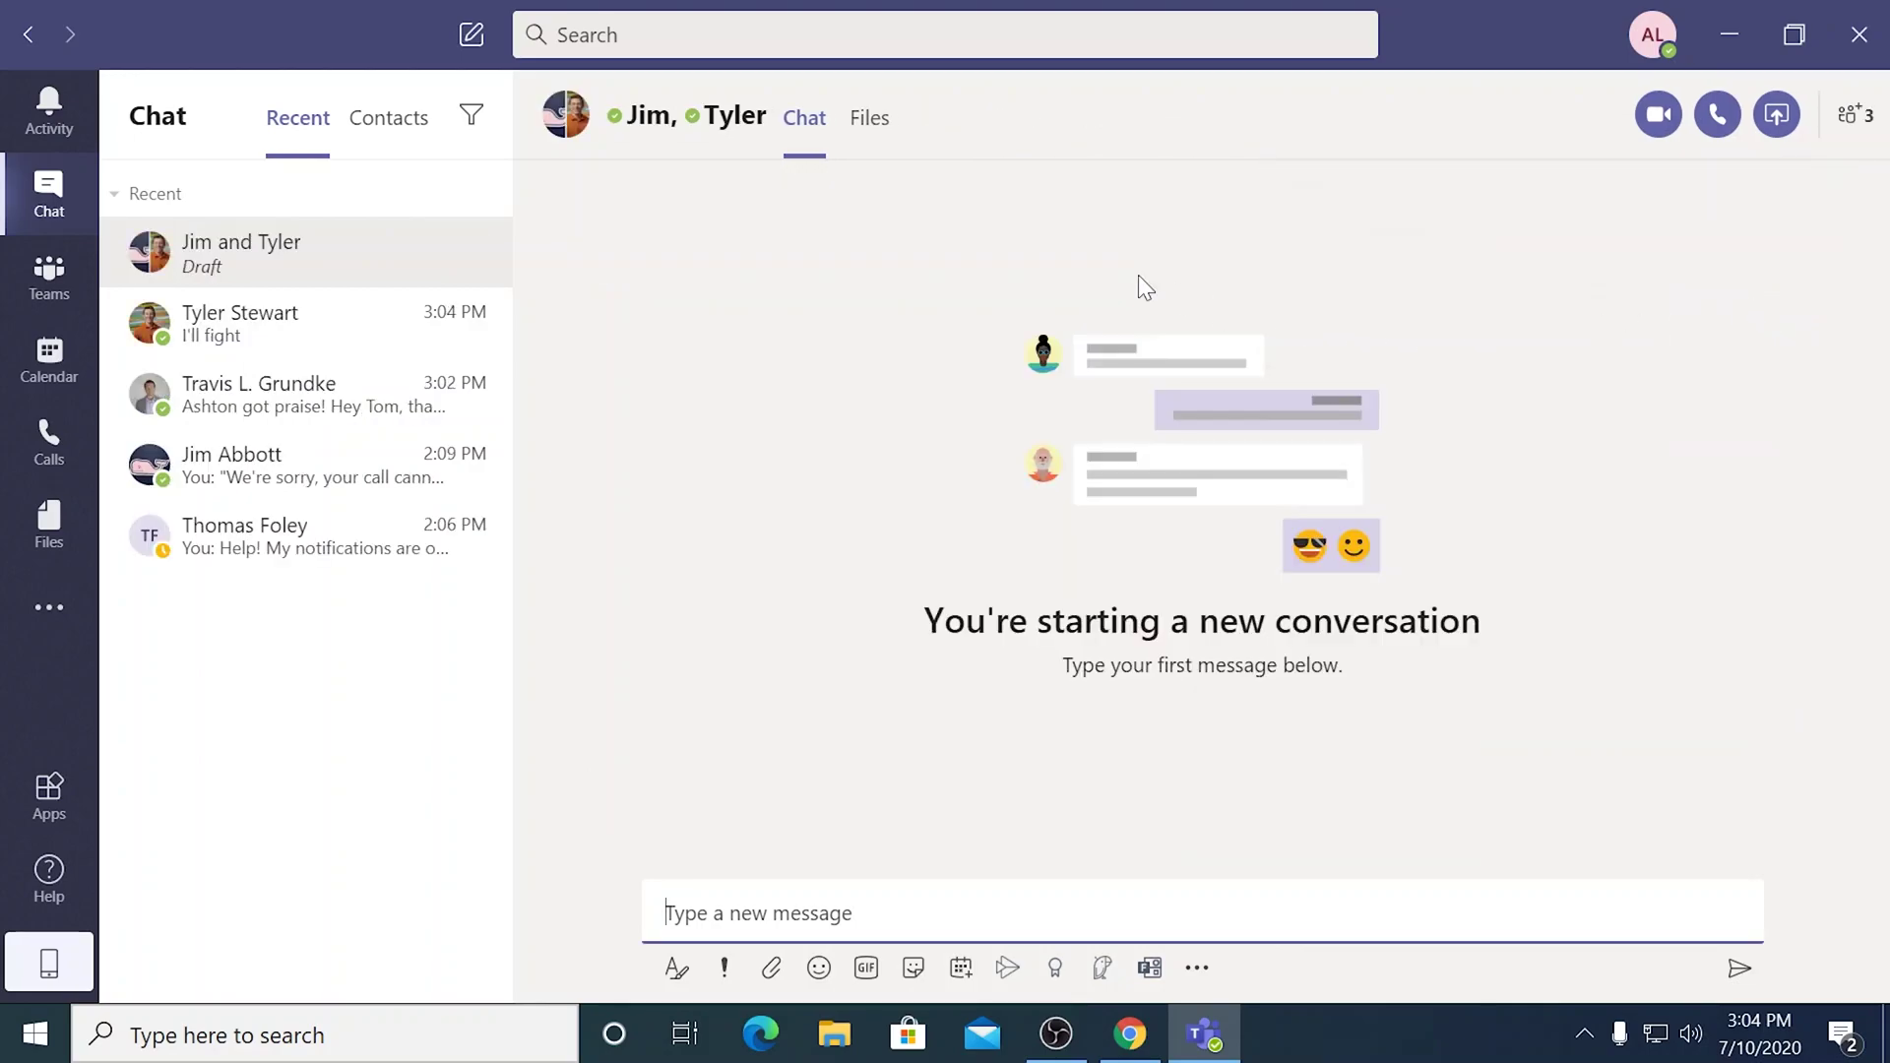
text(Jim Iron Mon or Captain America?)
key(Return)
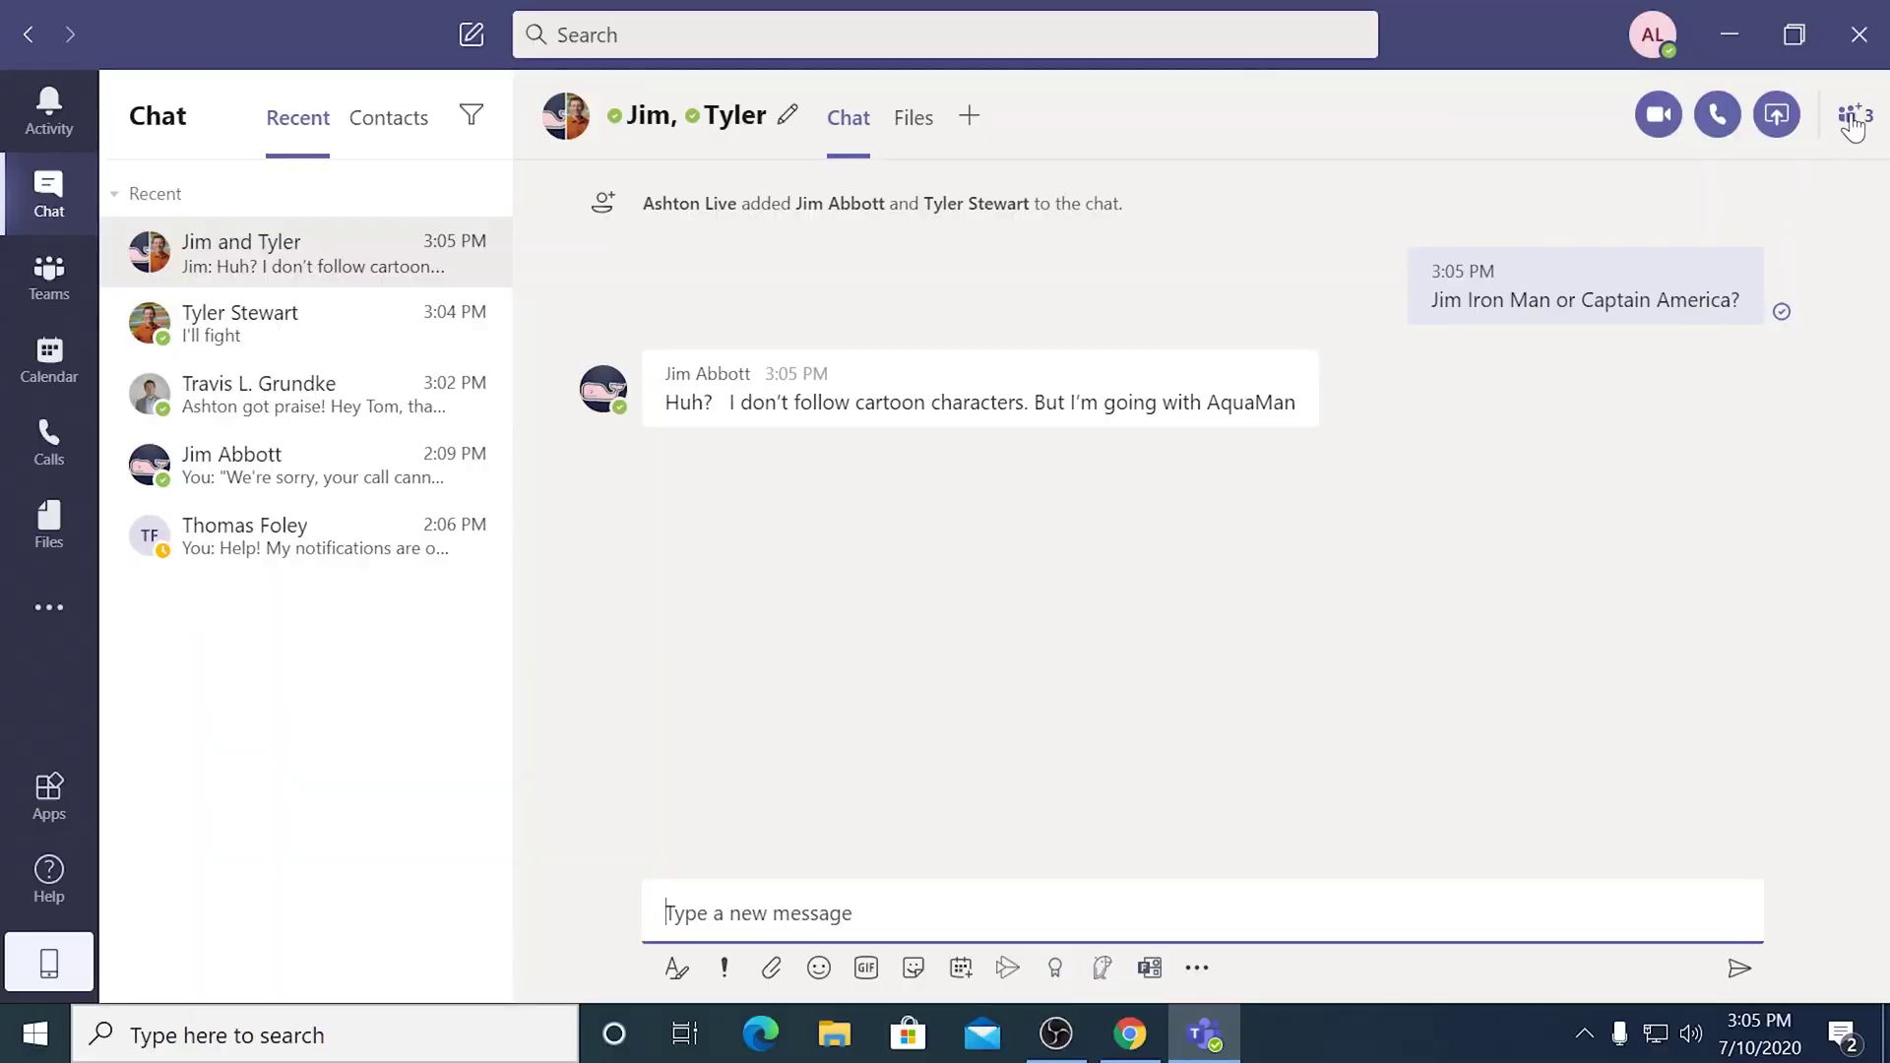
Leave the three-person group chat through its participant options.
click(1856, 118)
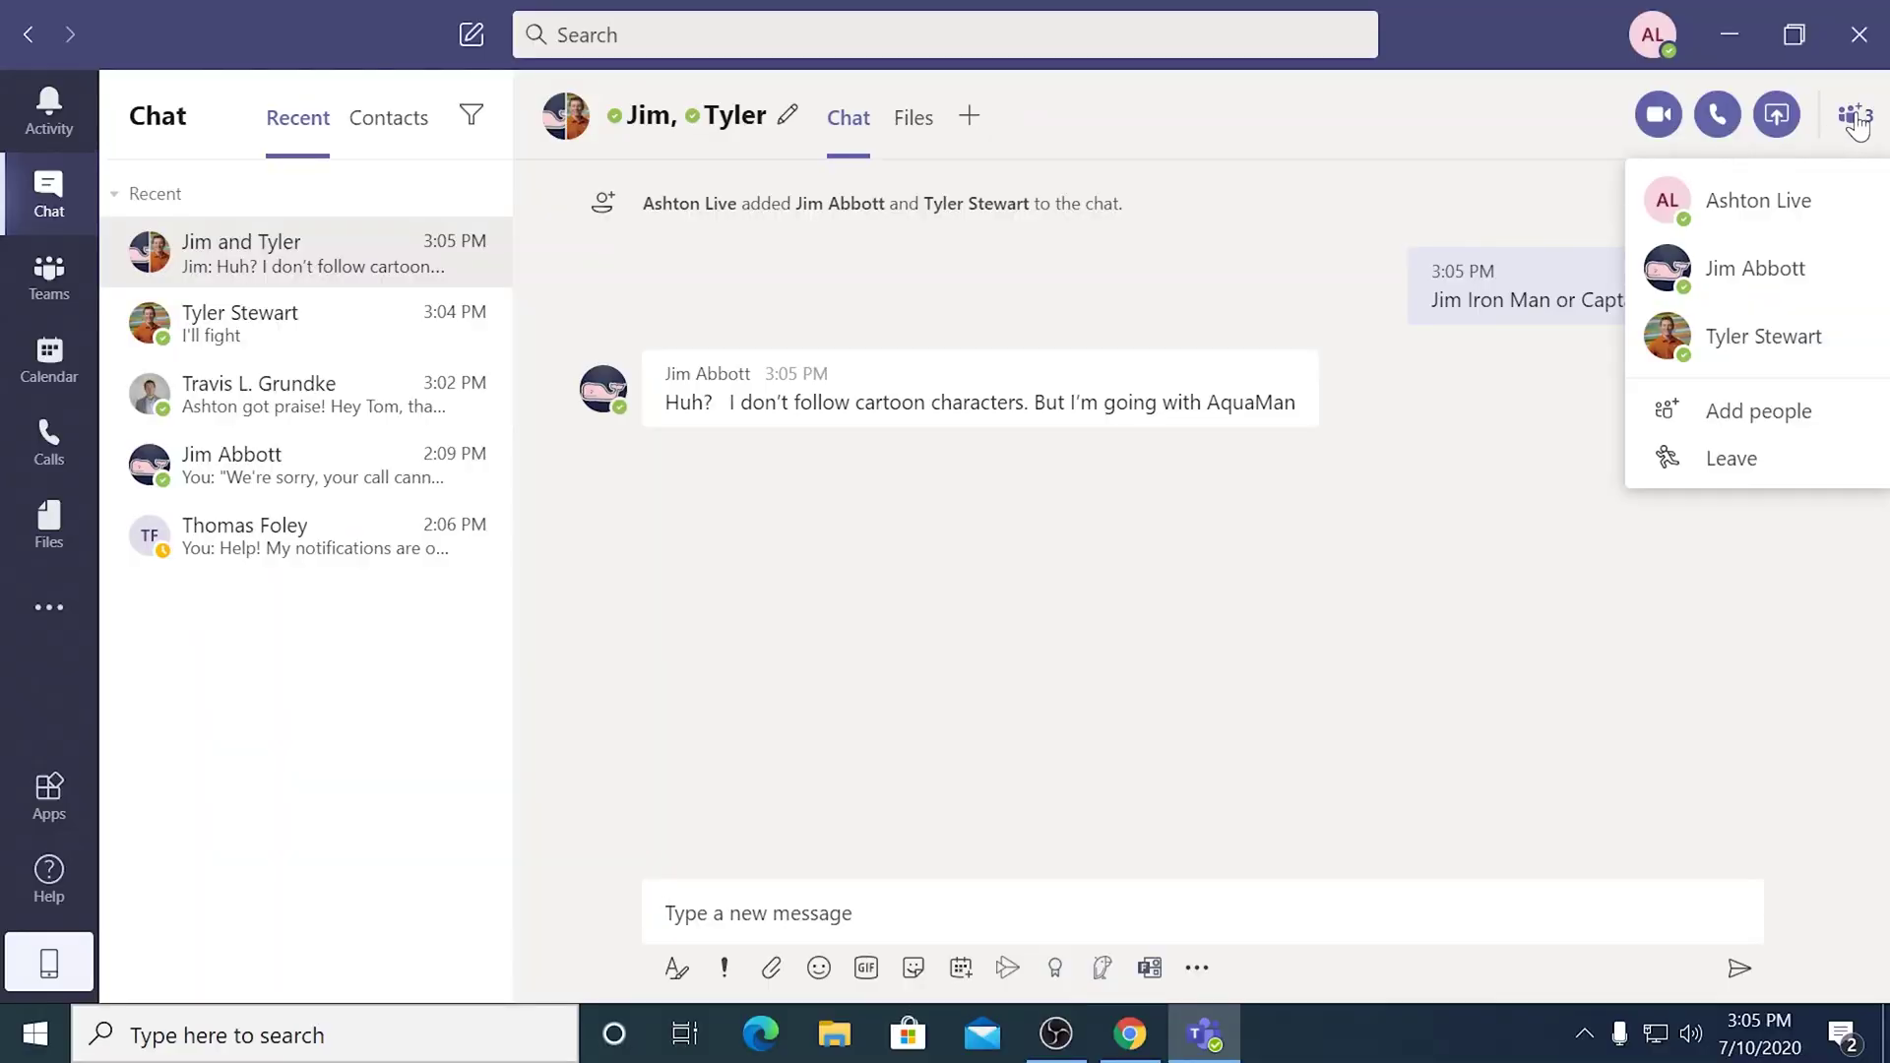
click(1770, 459)
click(1289, 559)
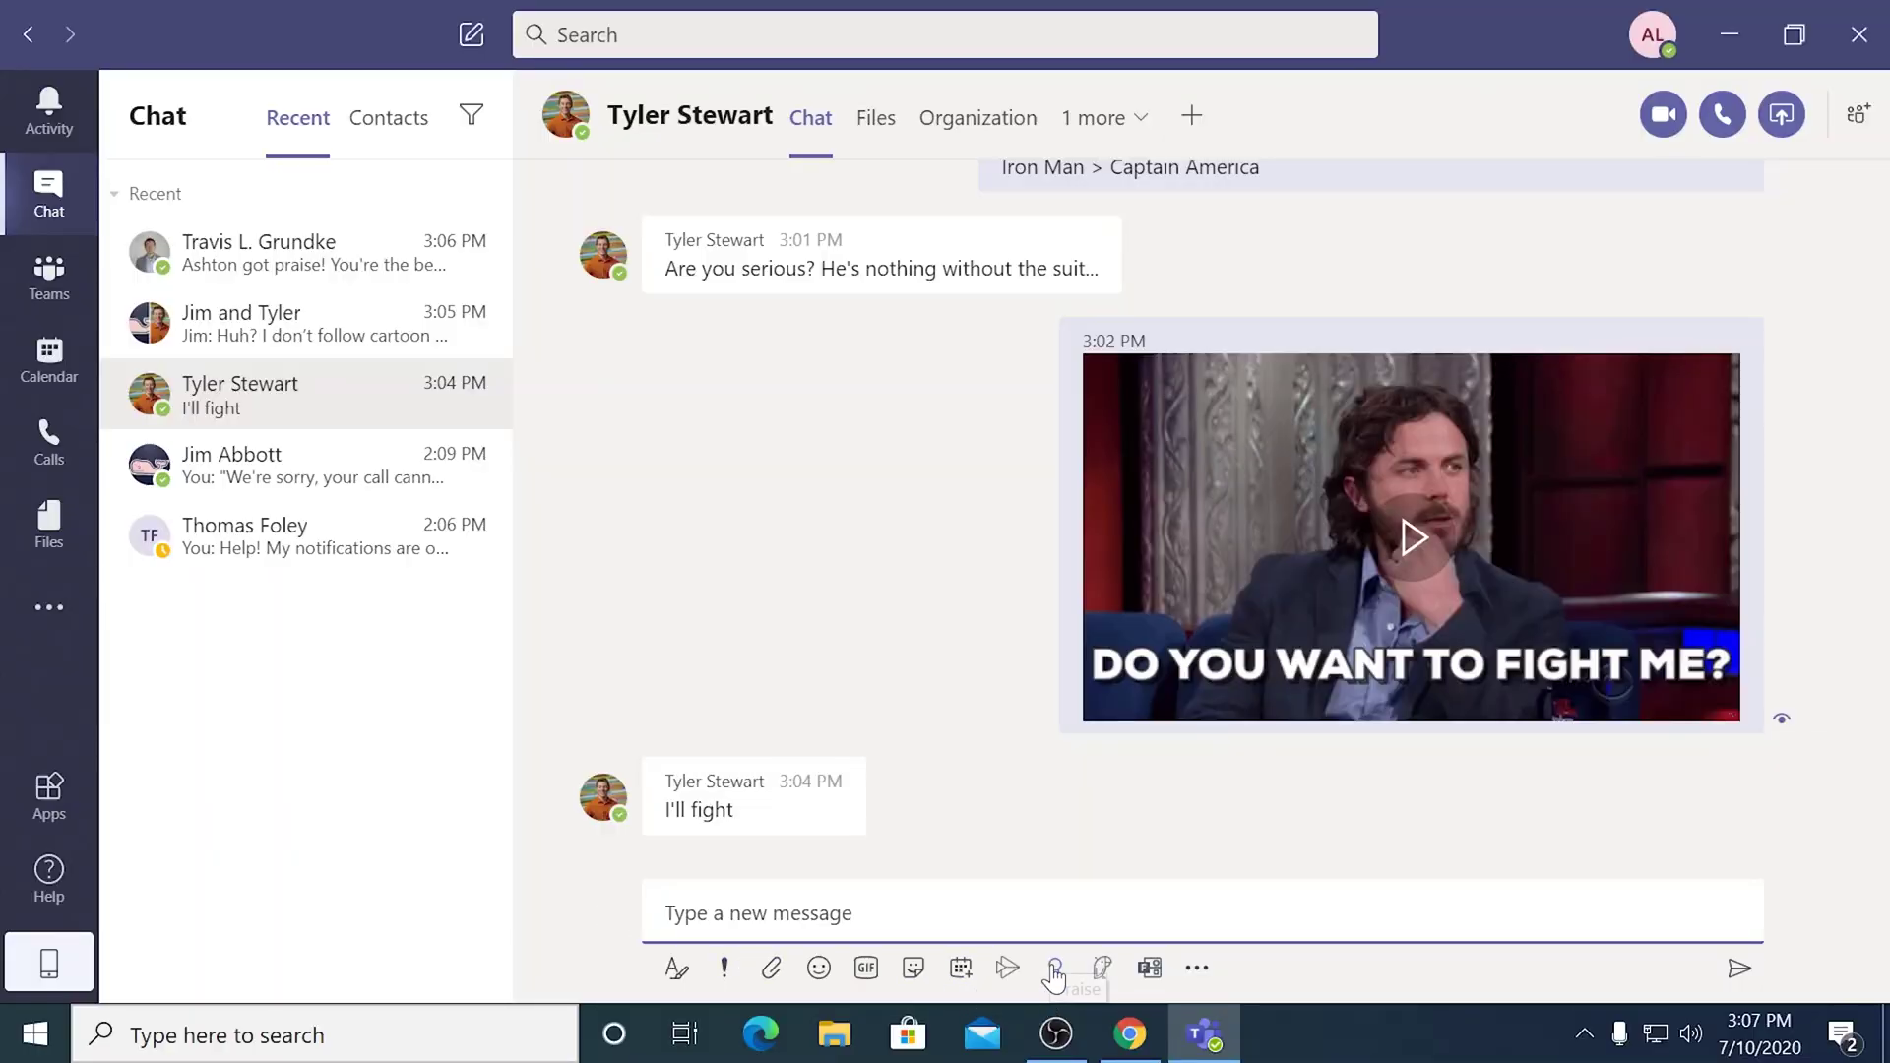
Send praise with the Optimism badge and the note "Bring it" in the open one-to-one chat.
click(1053, 969)
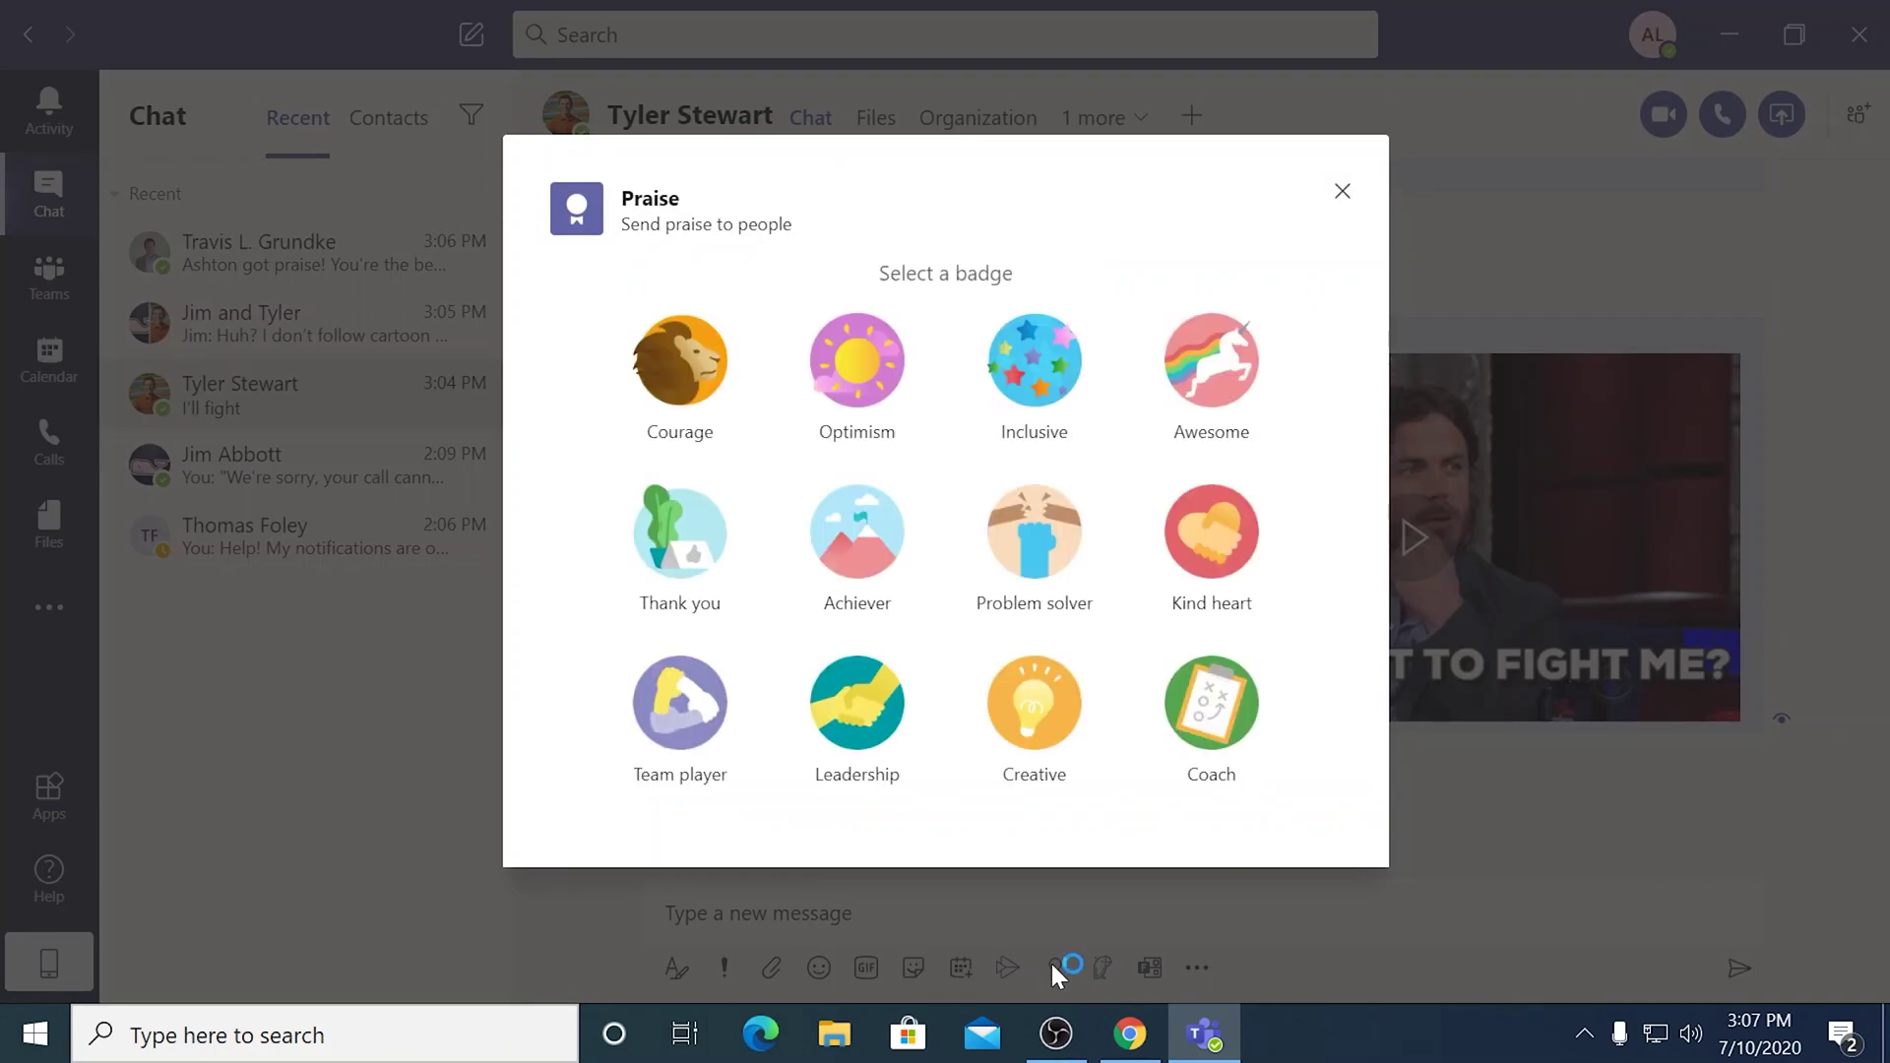
click(854, 375)
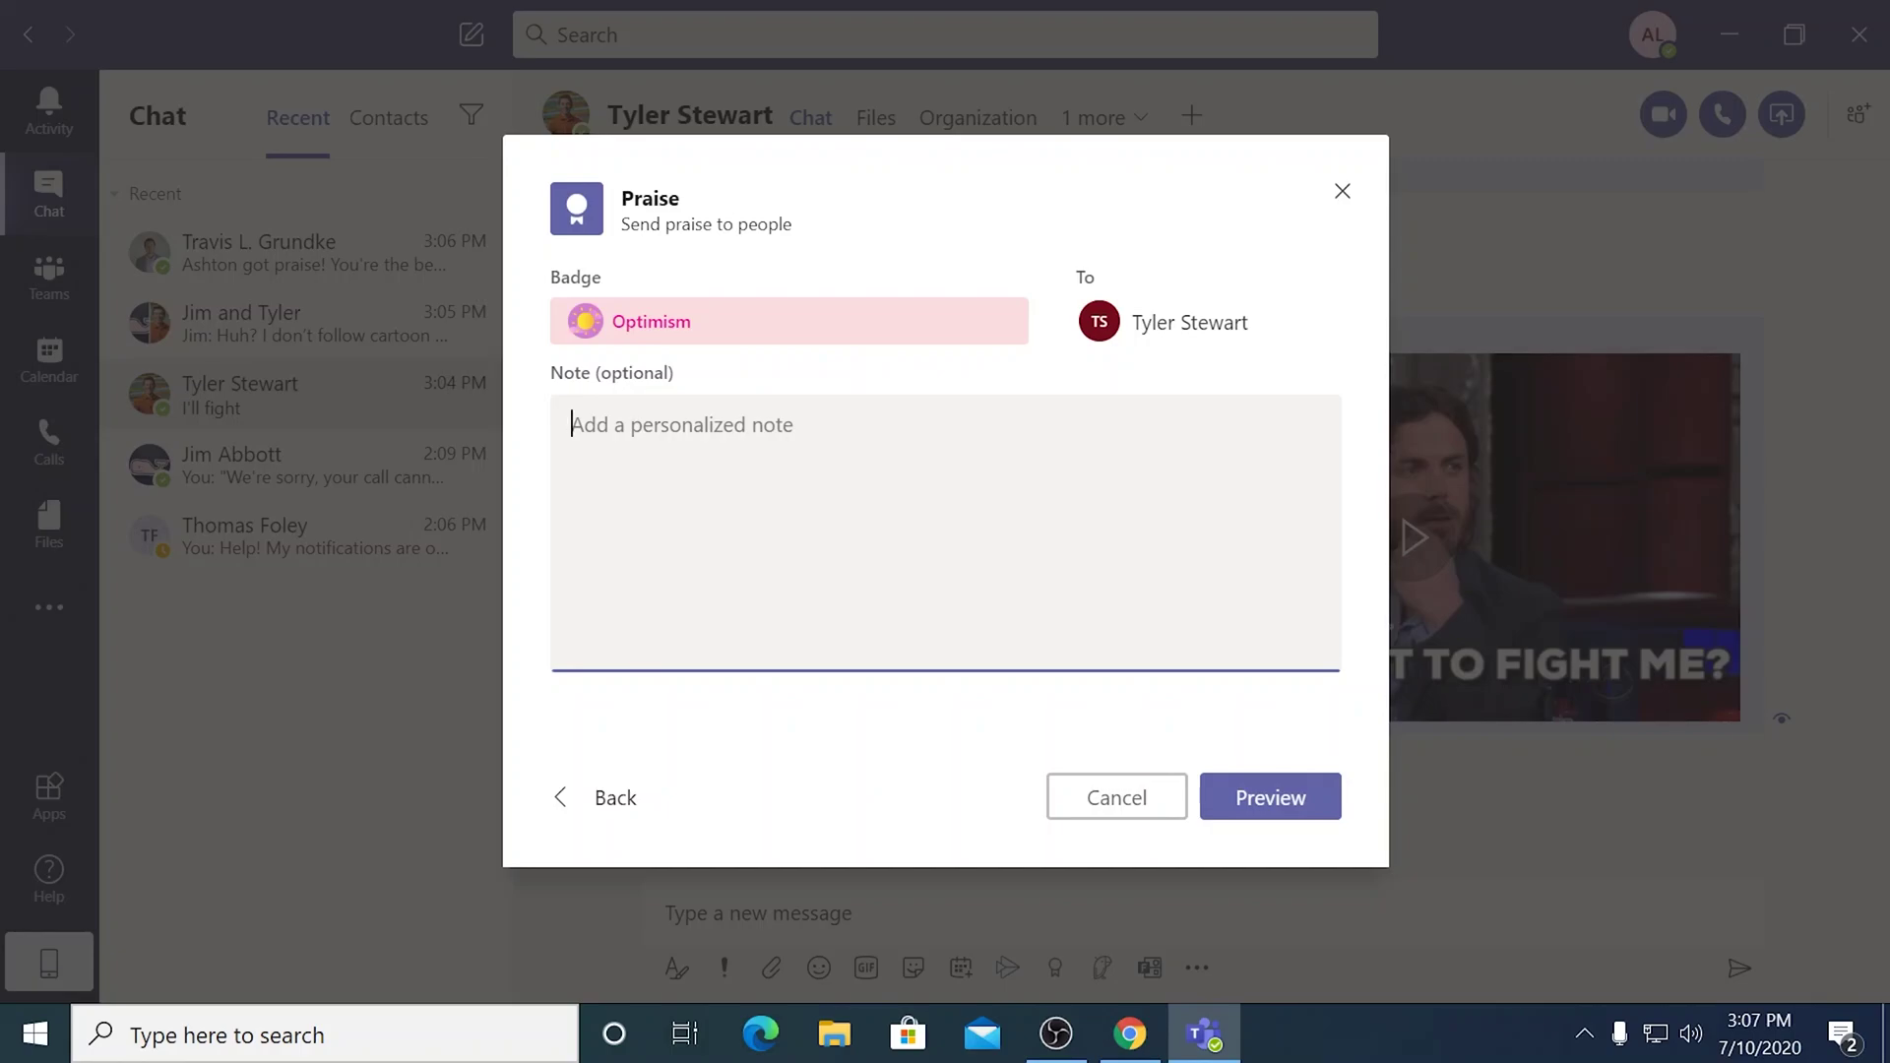
text(Bring it)
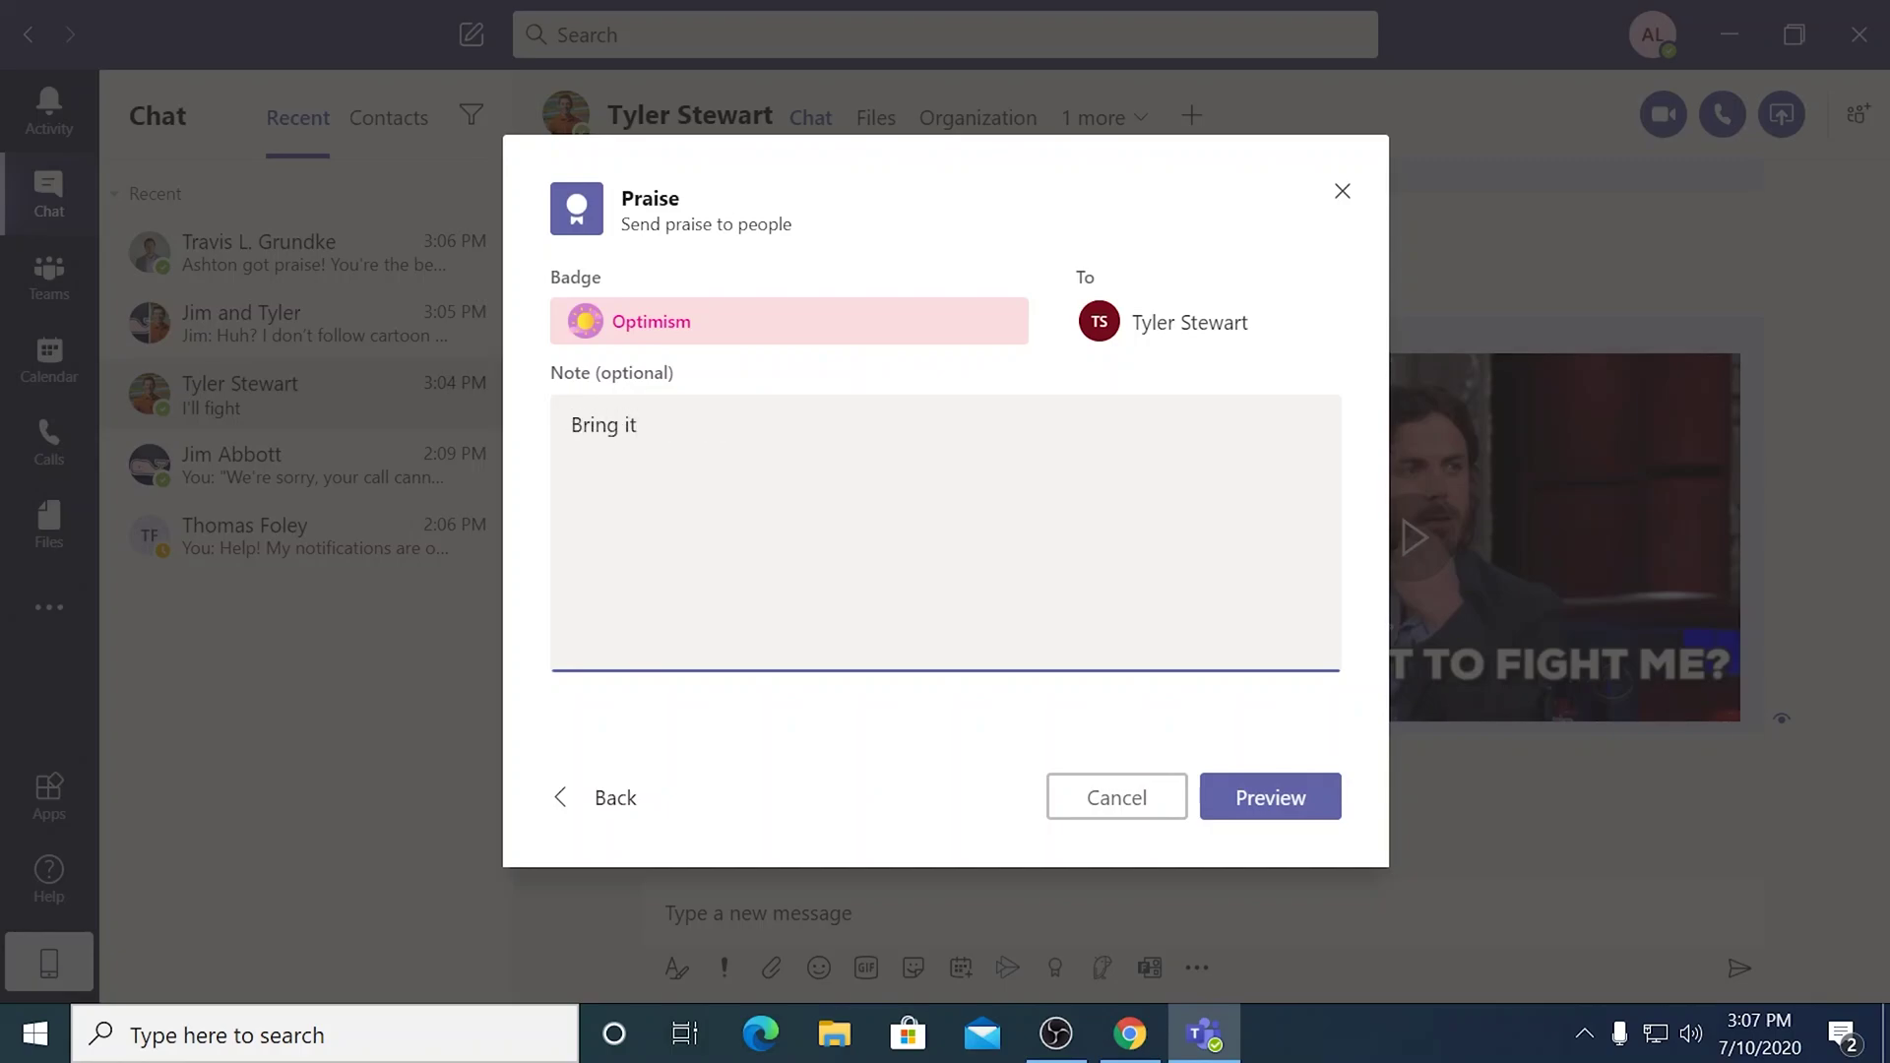
click(1268, 803)
click(1269, 804)
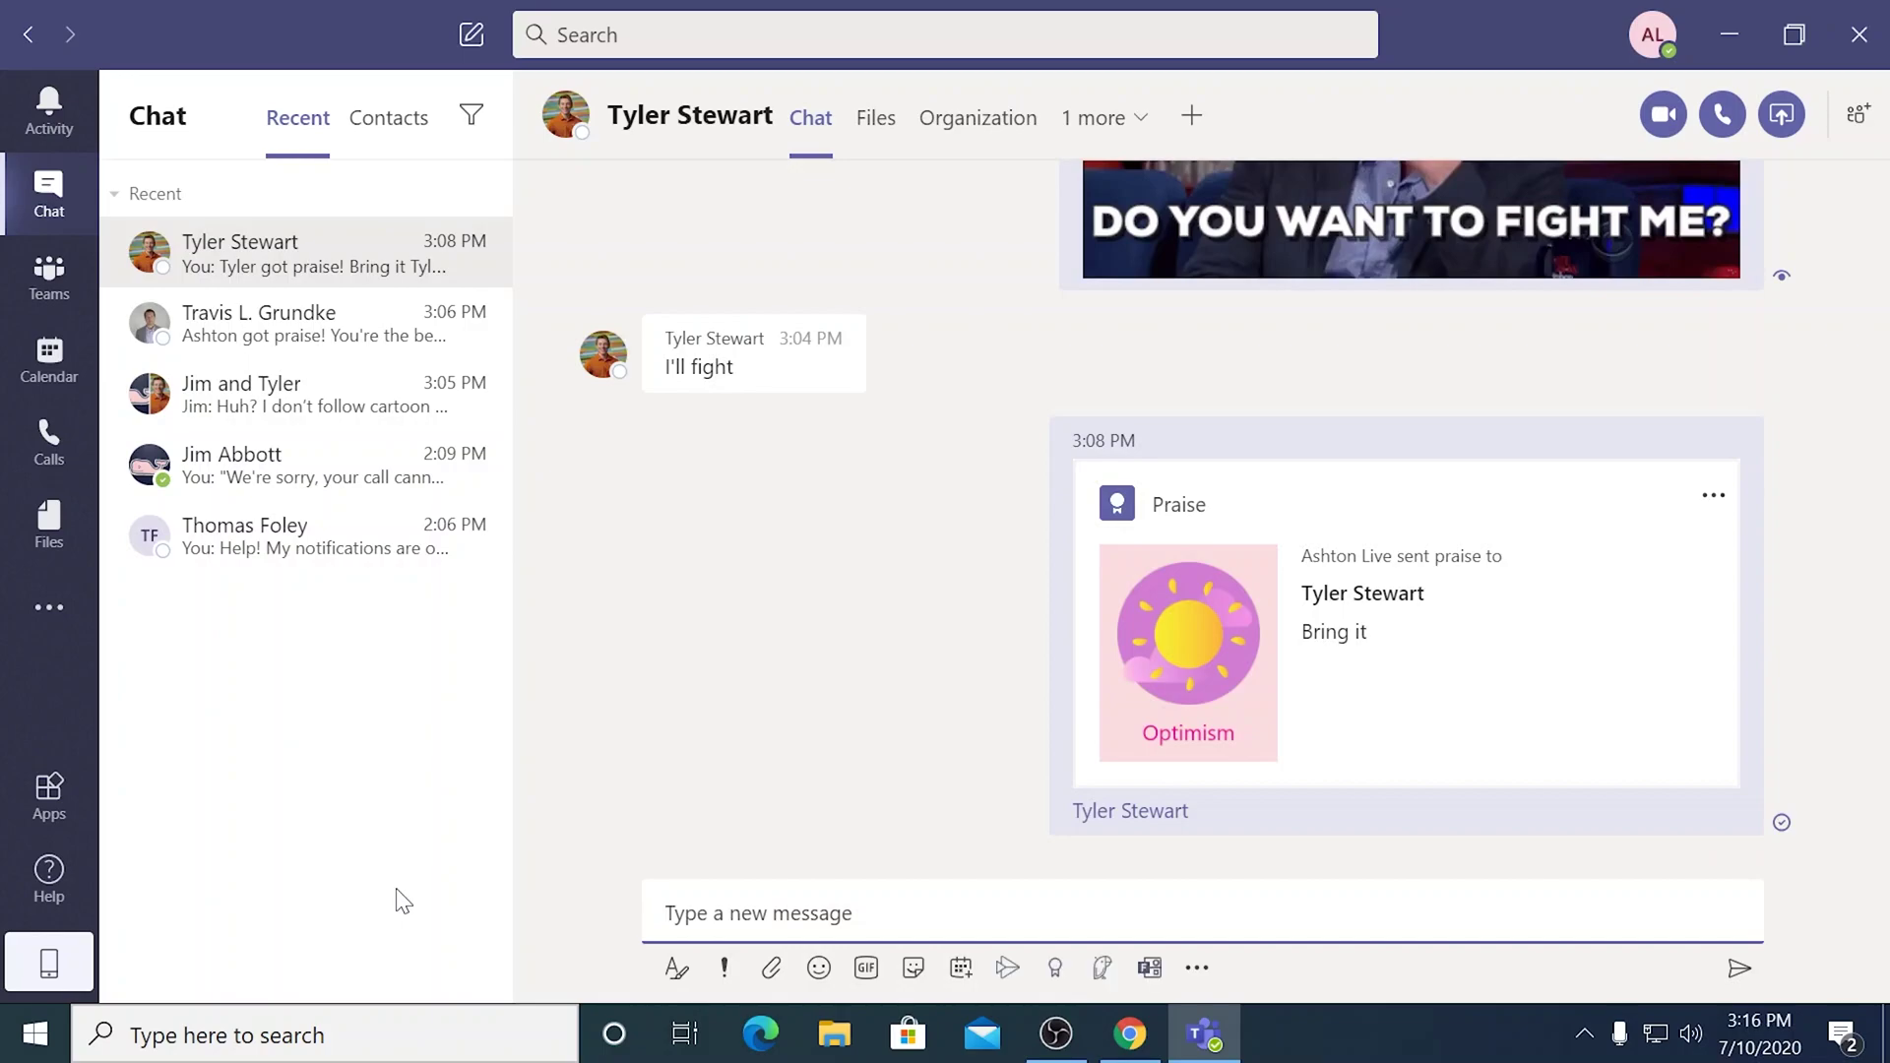
Start creating a new team from scratch and make it public.
click(46, 290)
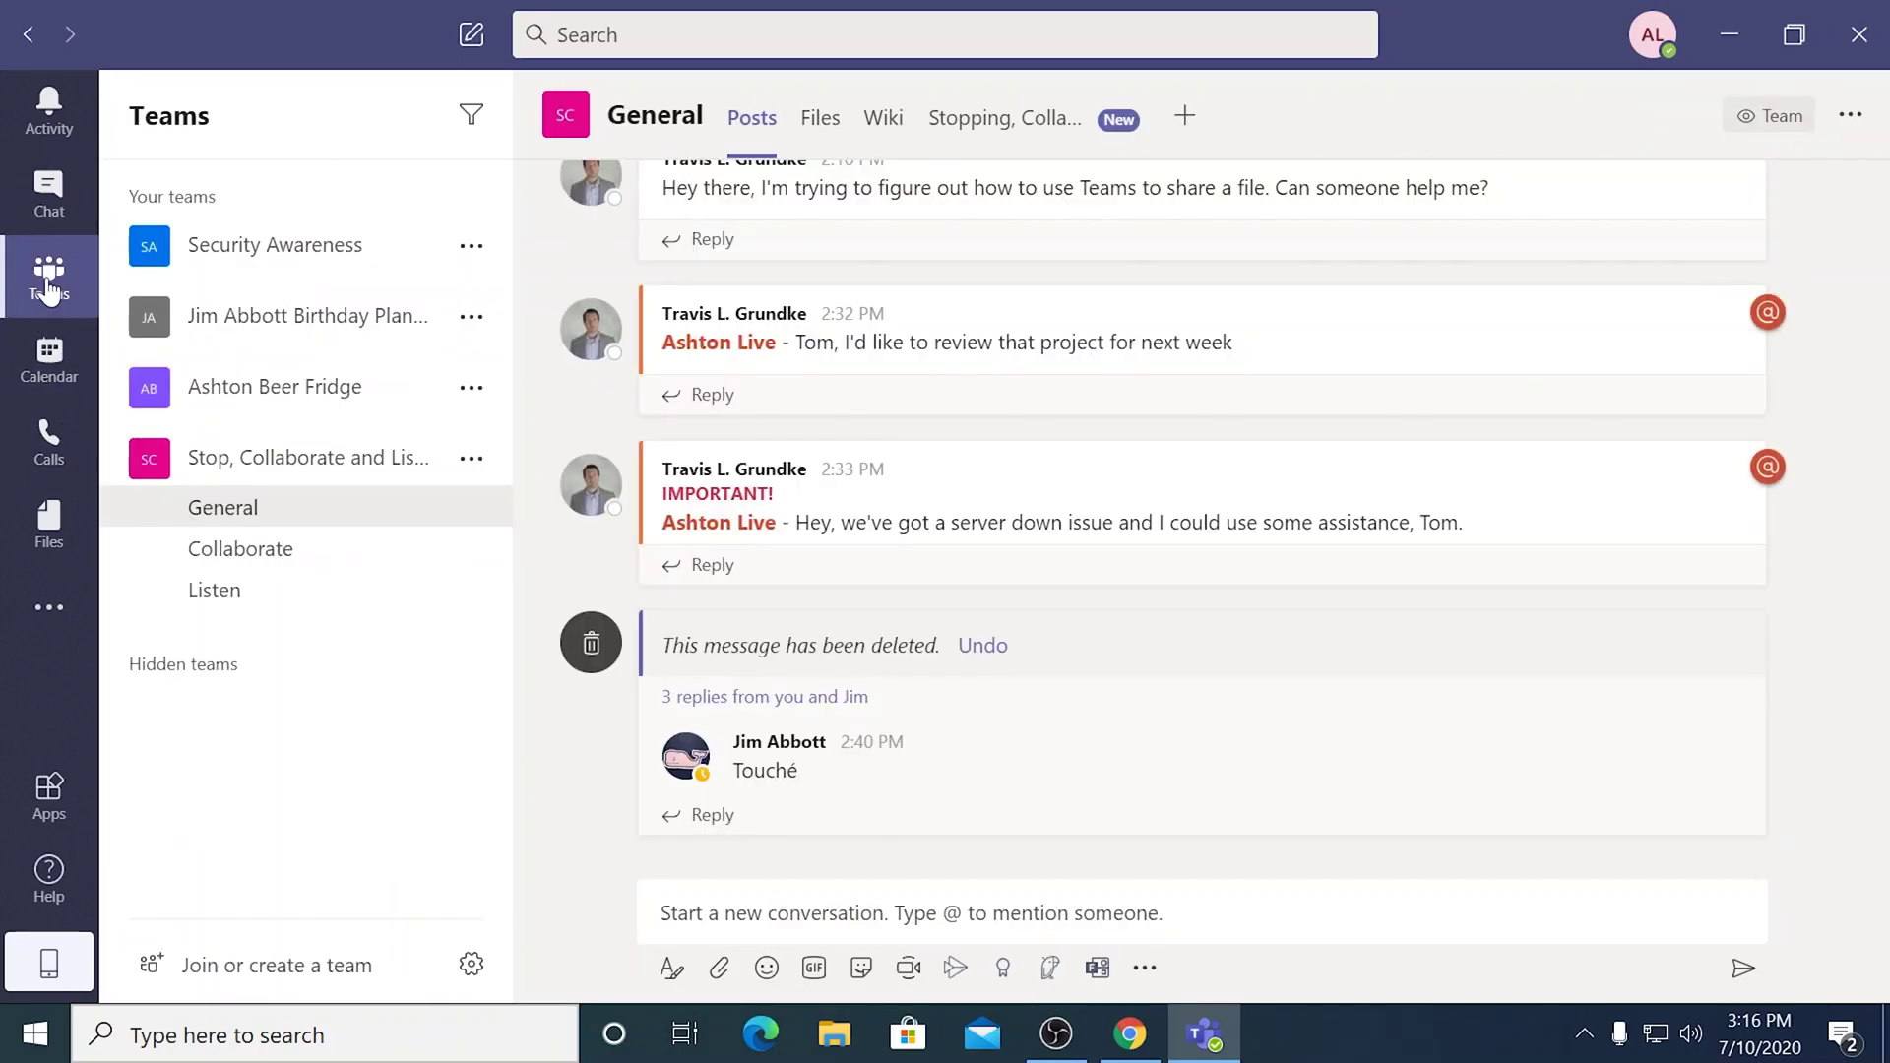
click(325, 980)
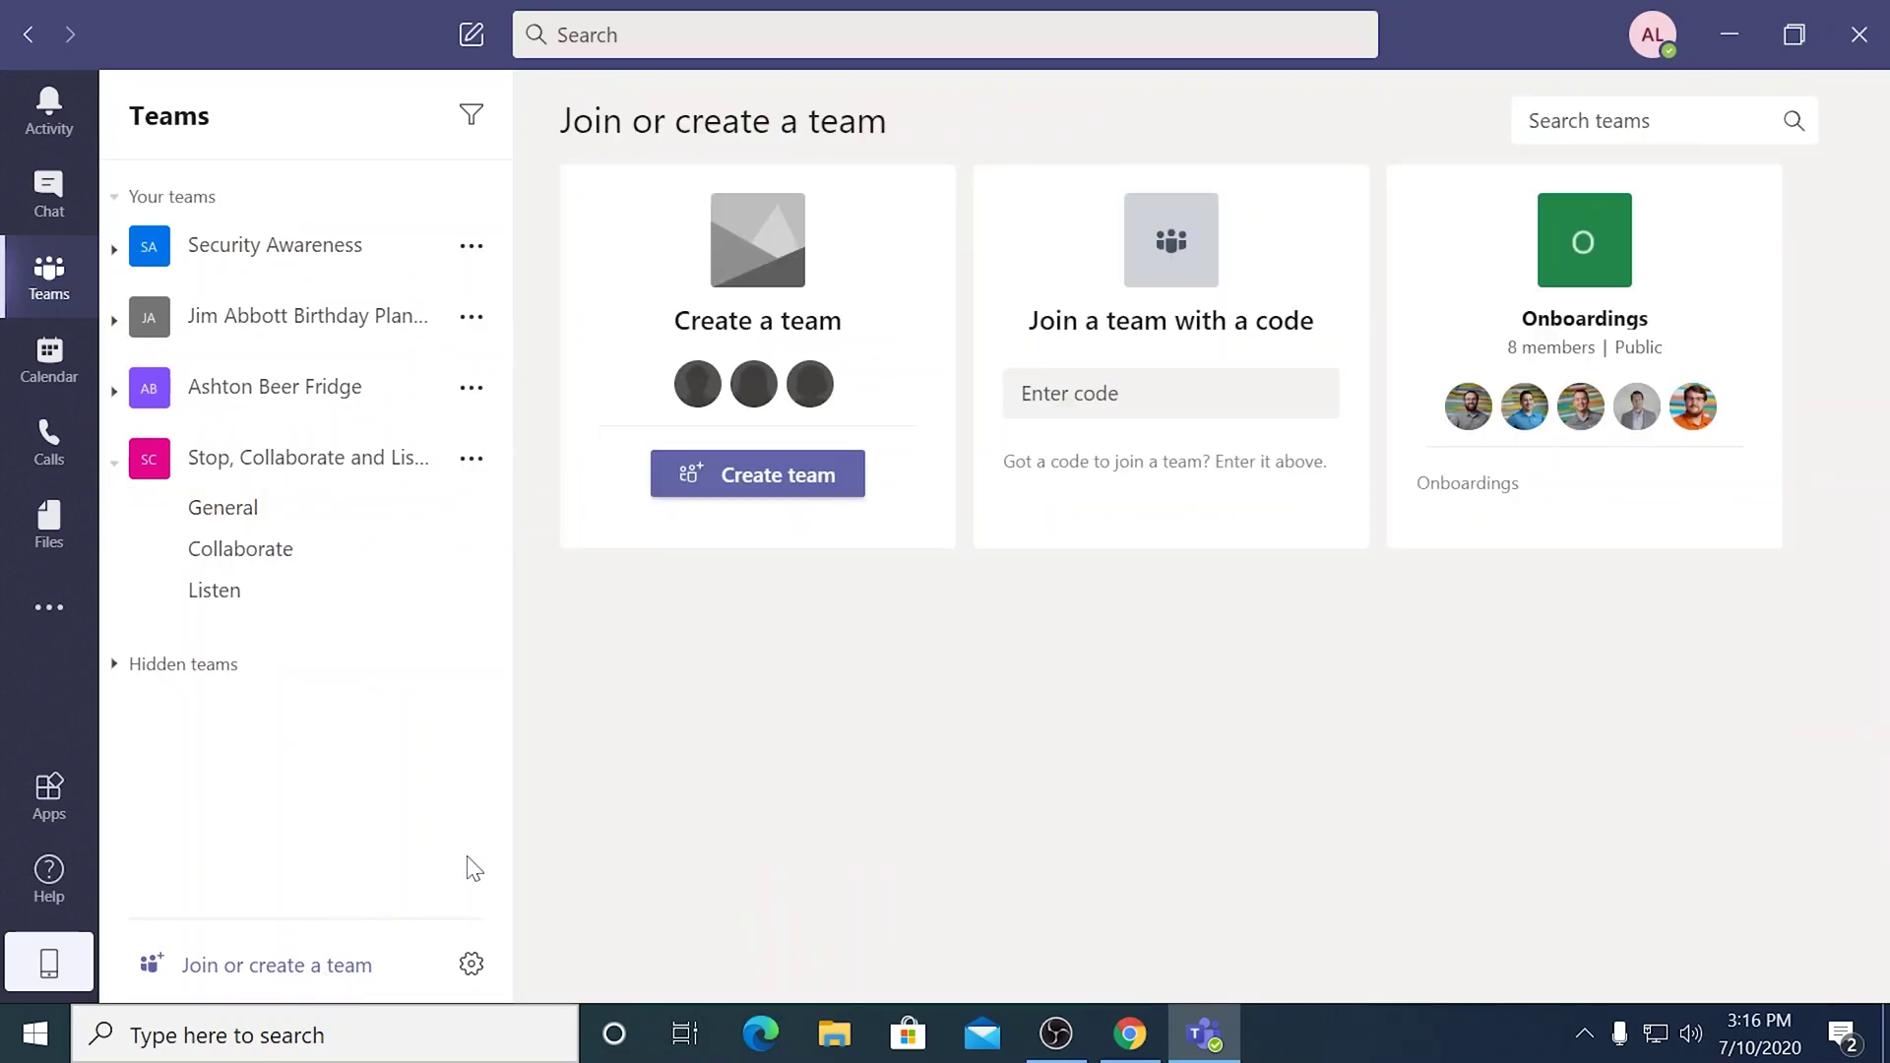
click(745, 481)
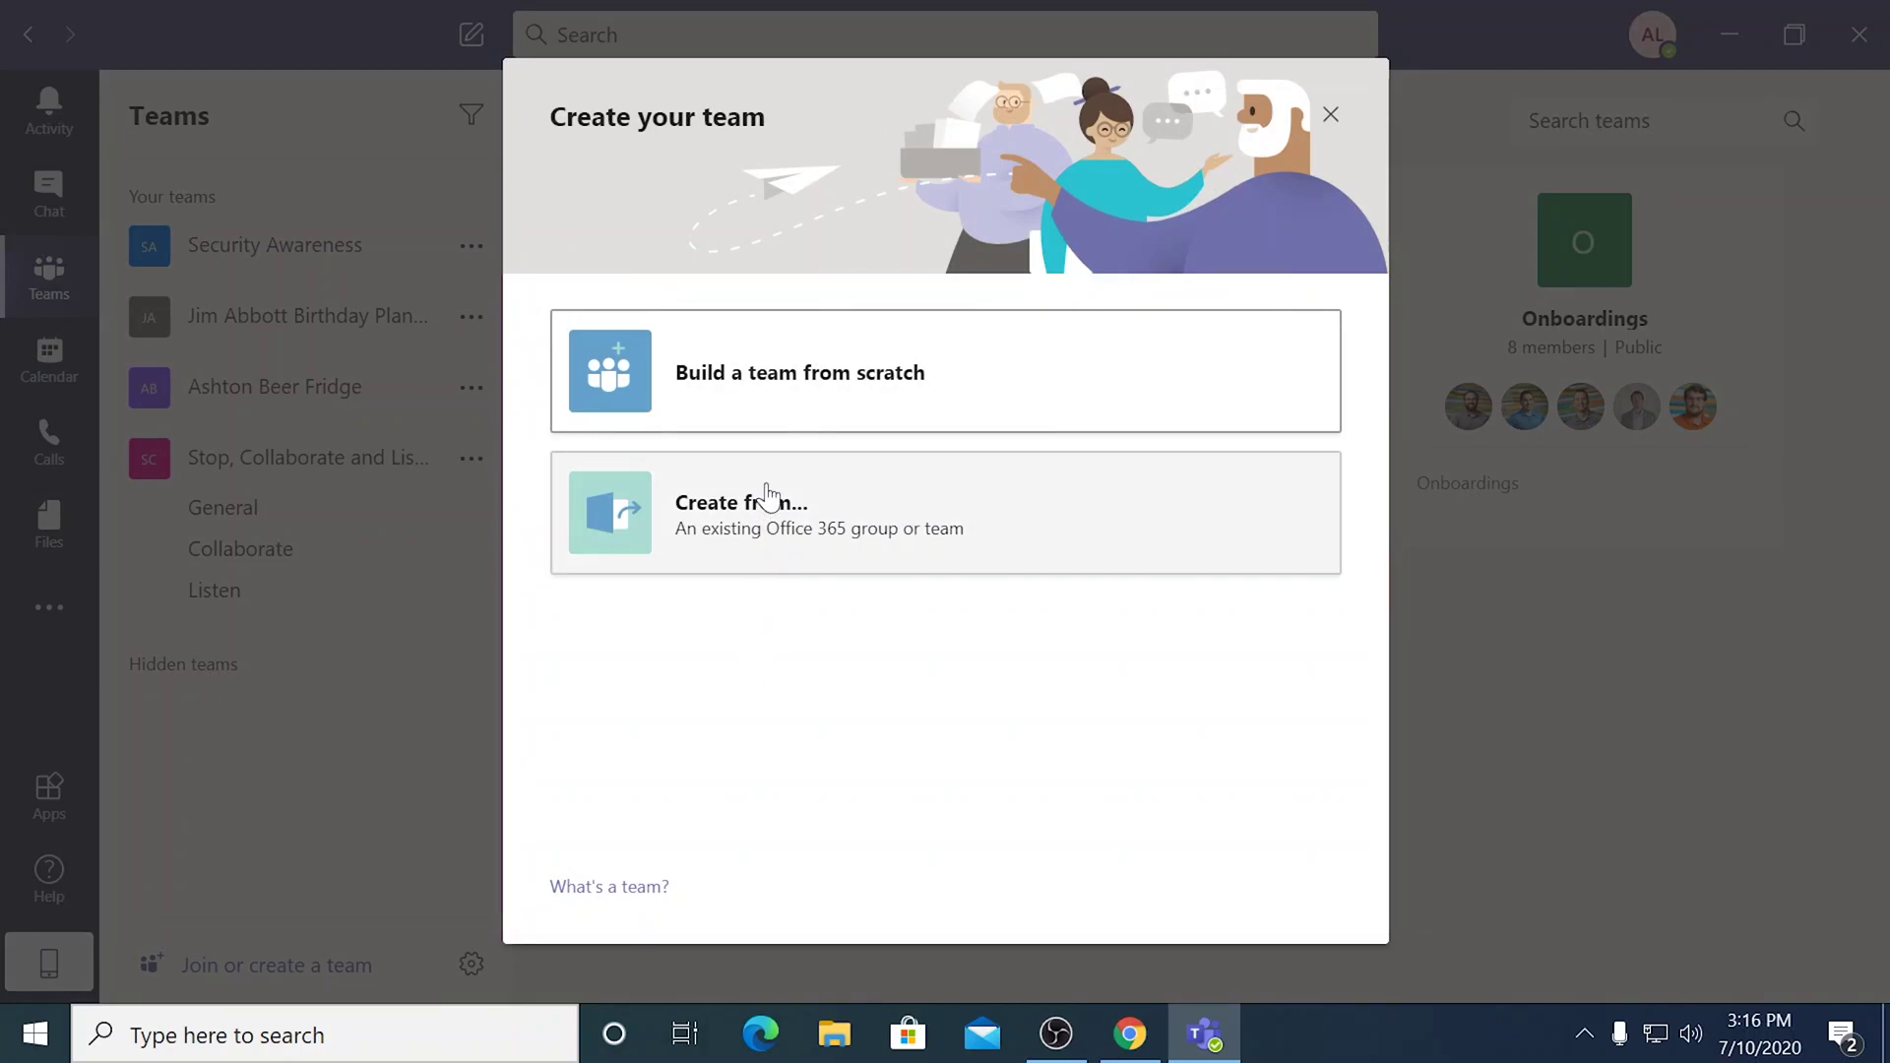
click(781, 397)
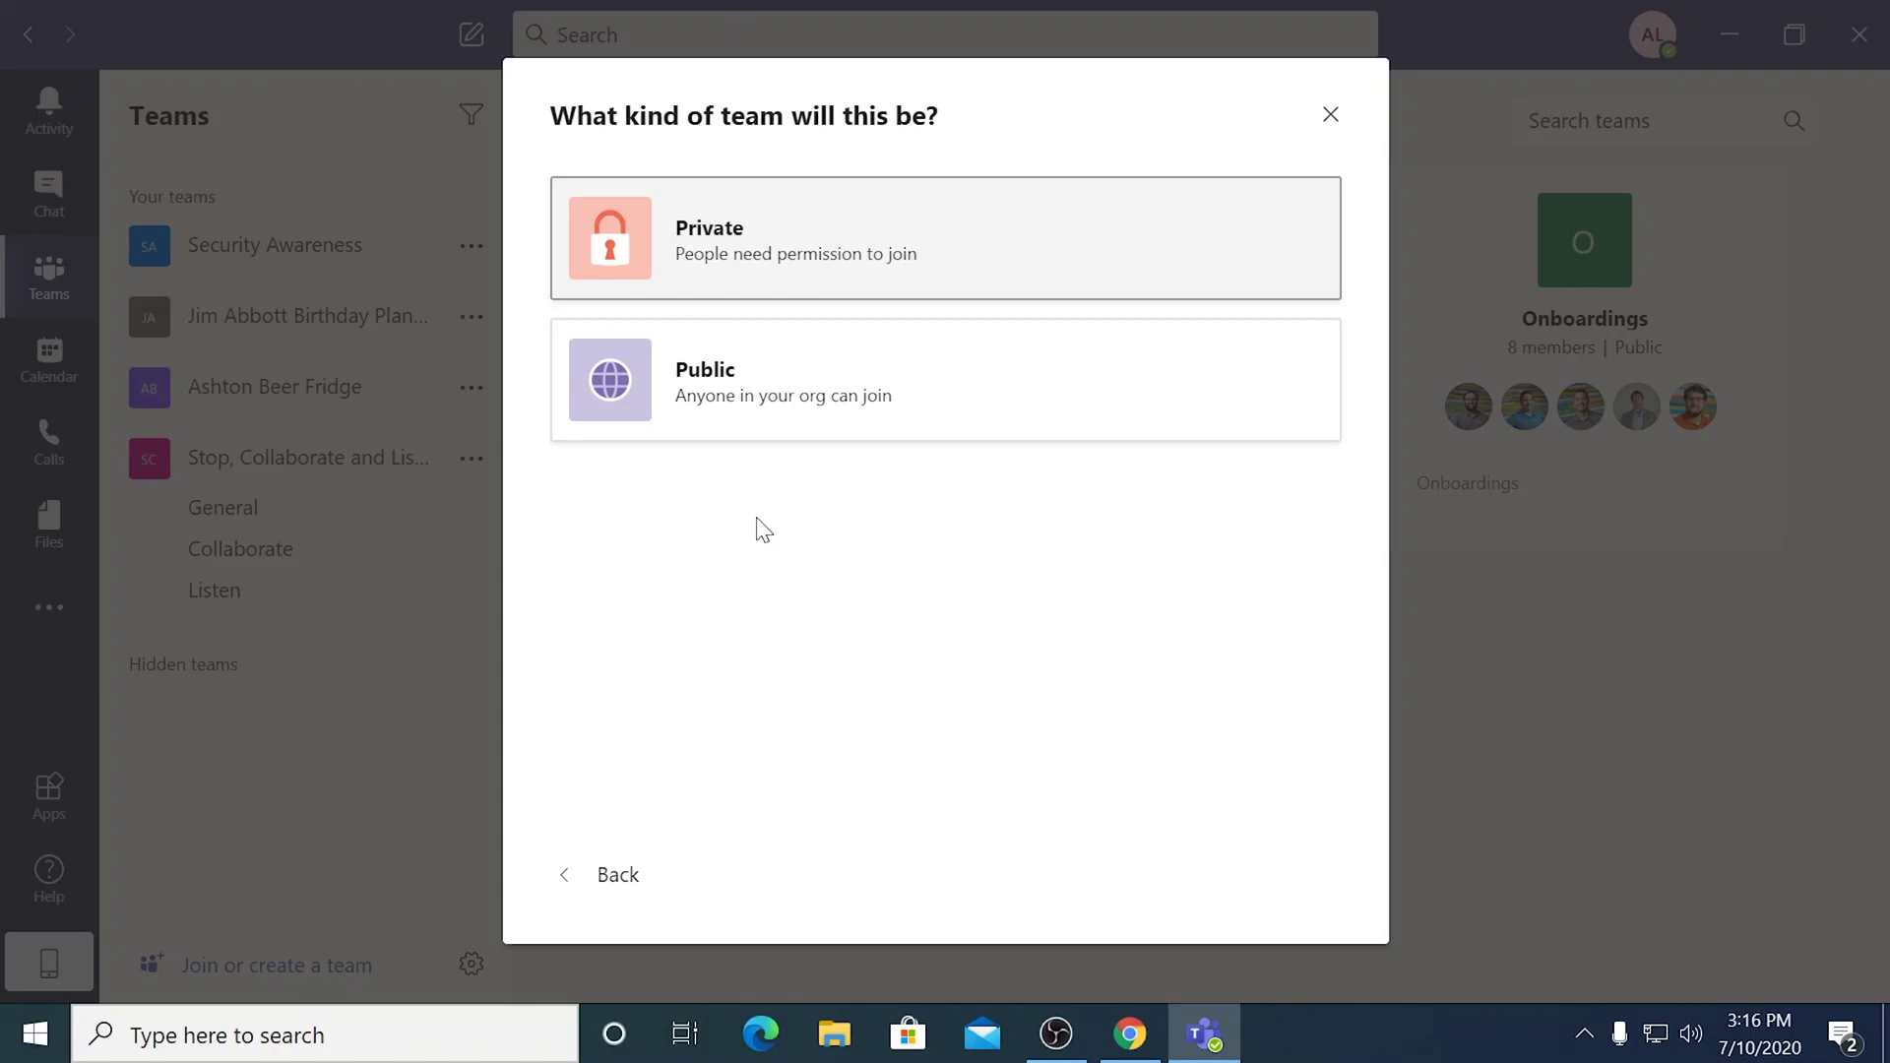
click(759, 413)
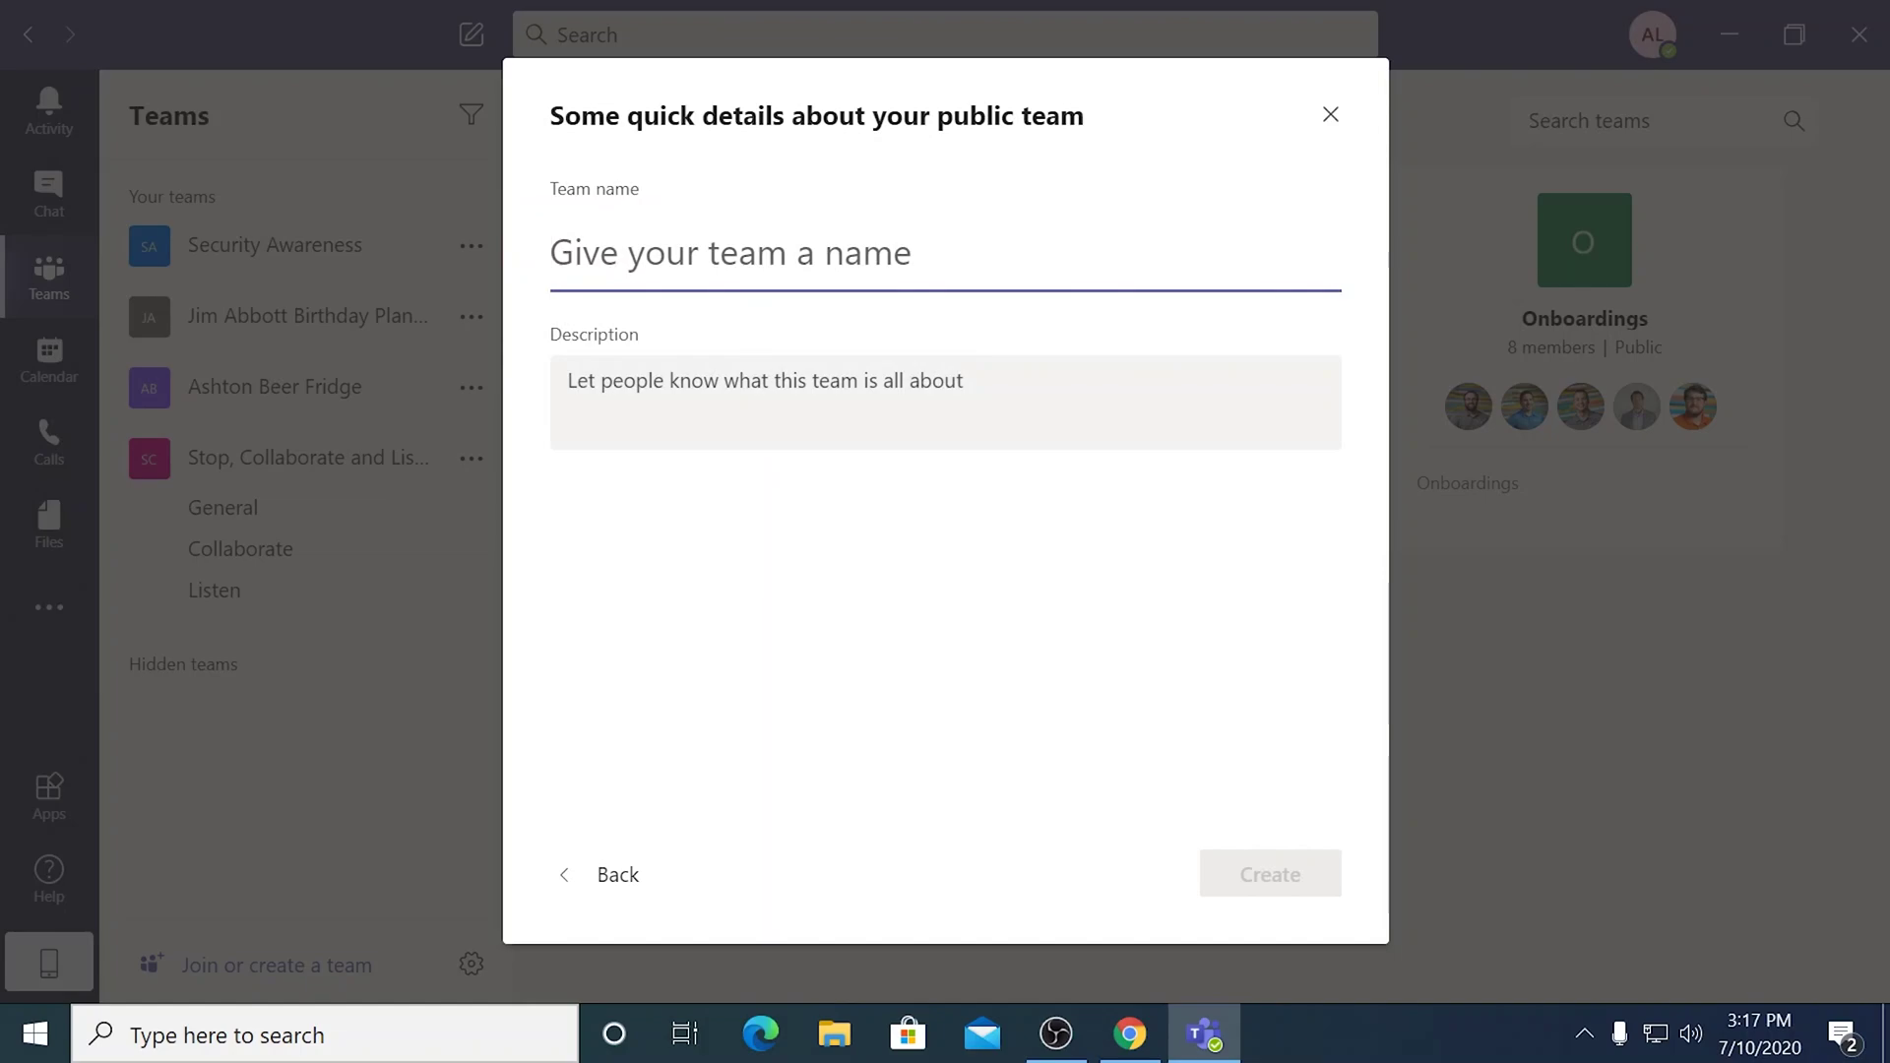
Create the team as "Microsoft 365 Migration" with the description "Moving a client from on-premise Exchange server to Microsoft 365.".
text(Microsoft 365 Migration)
key(Tab)
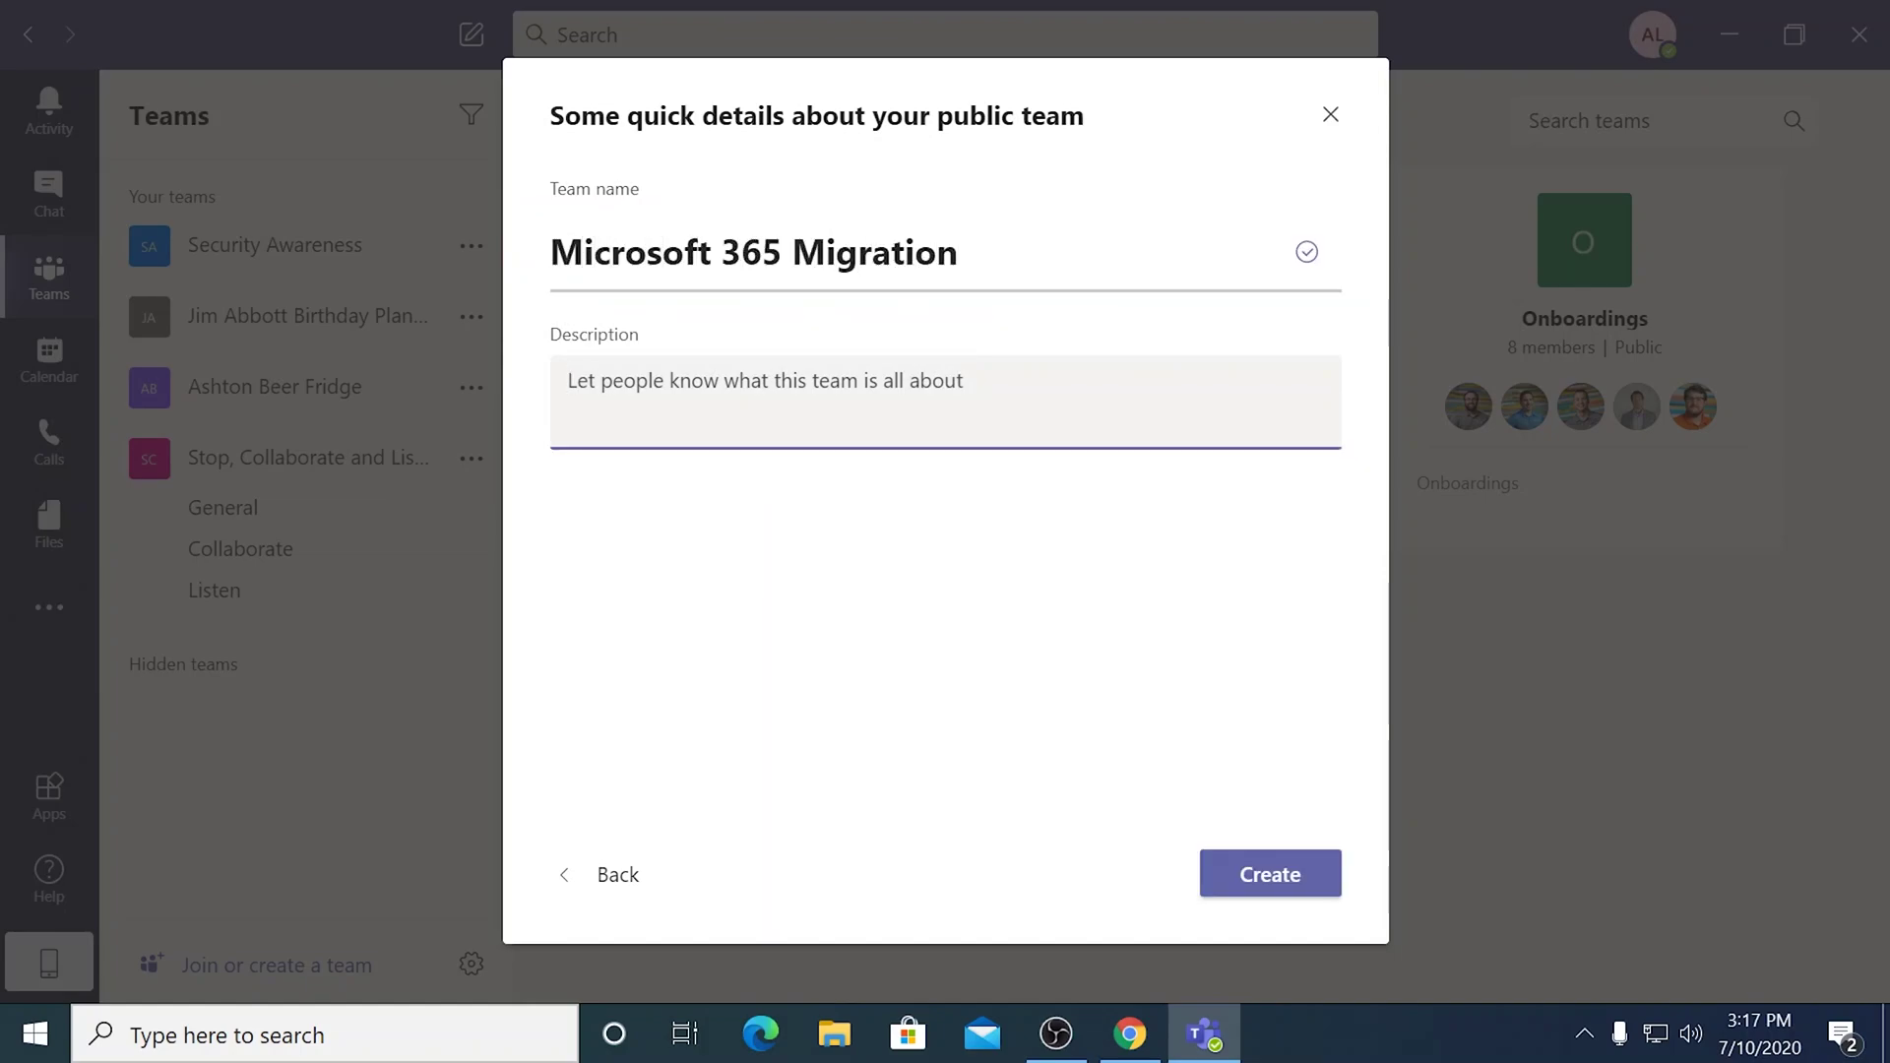
text(Moving a client from on-premise Exchange server to Microsoft 365.)
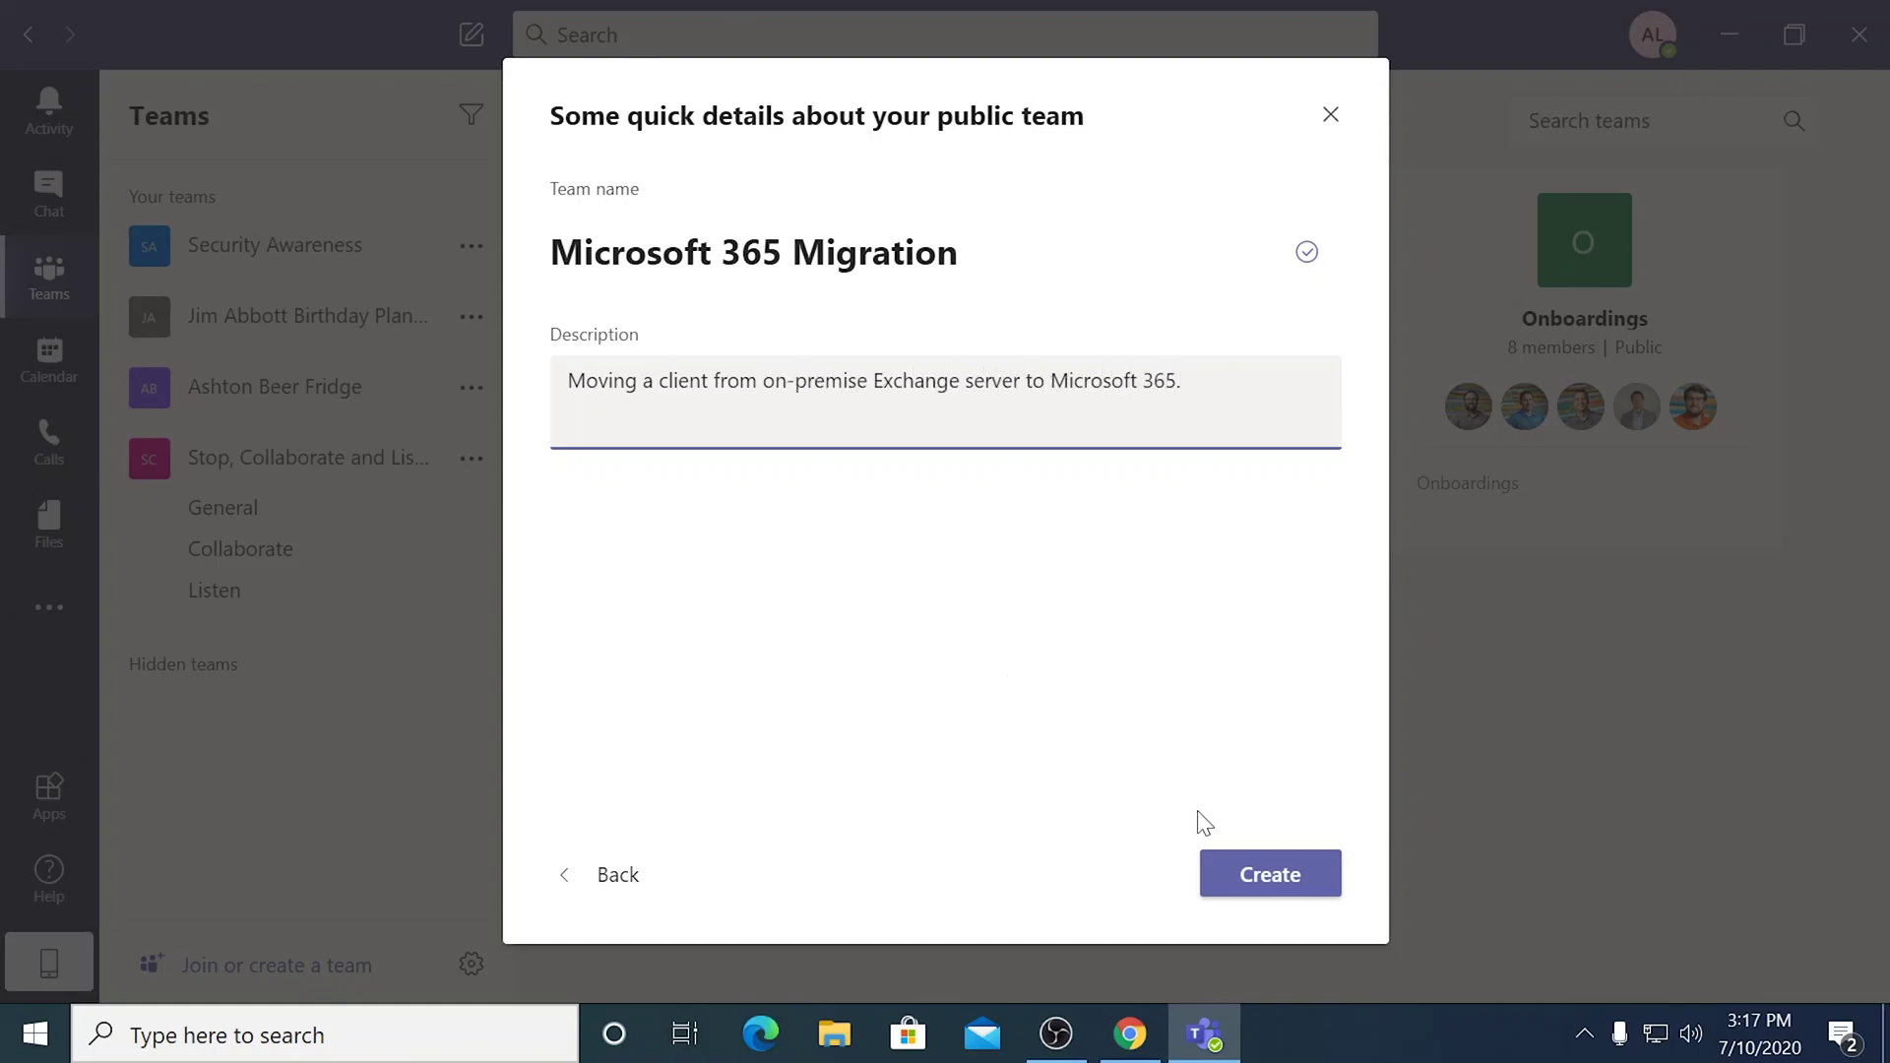
click(1269, 889)
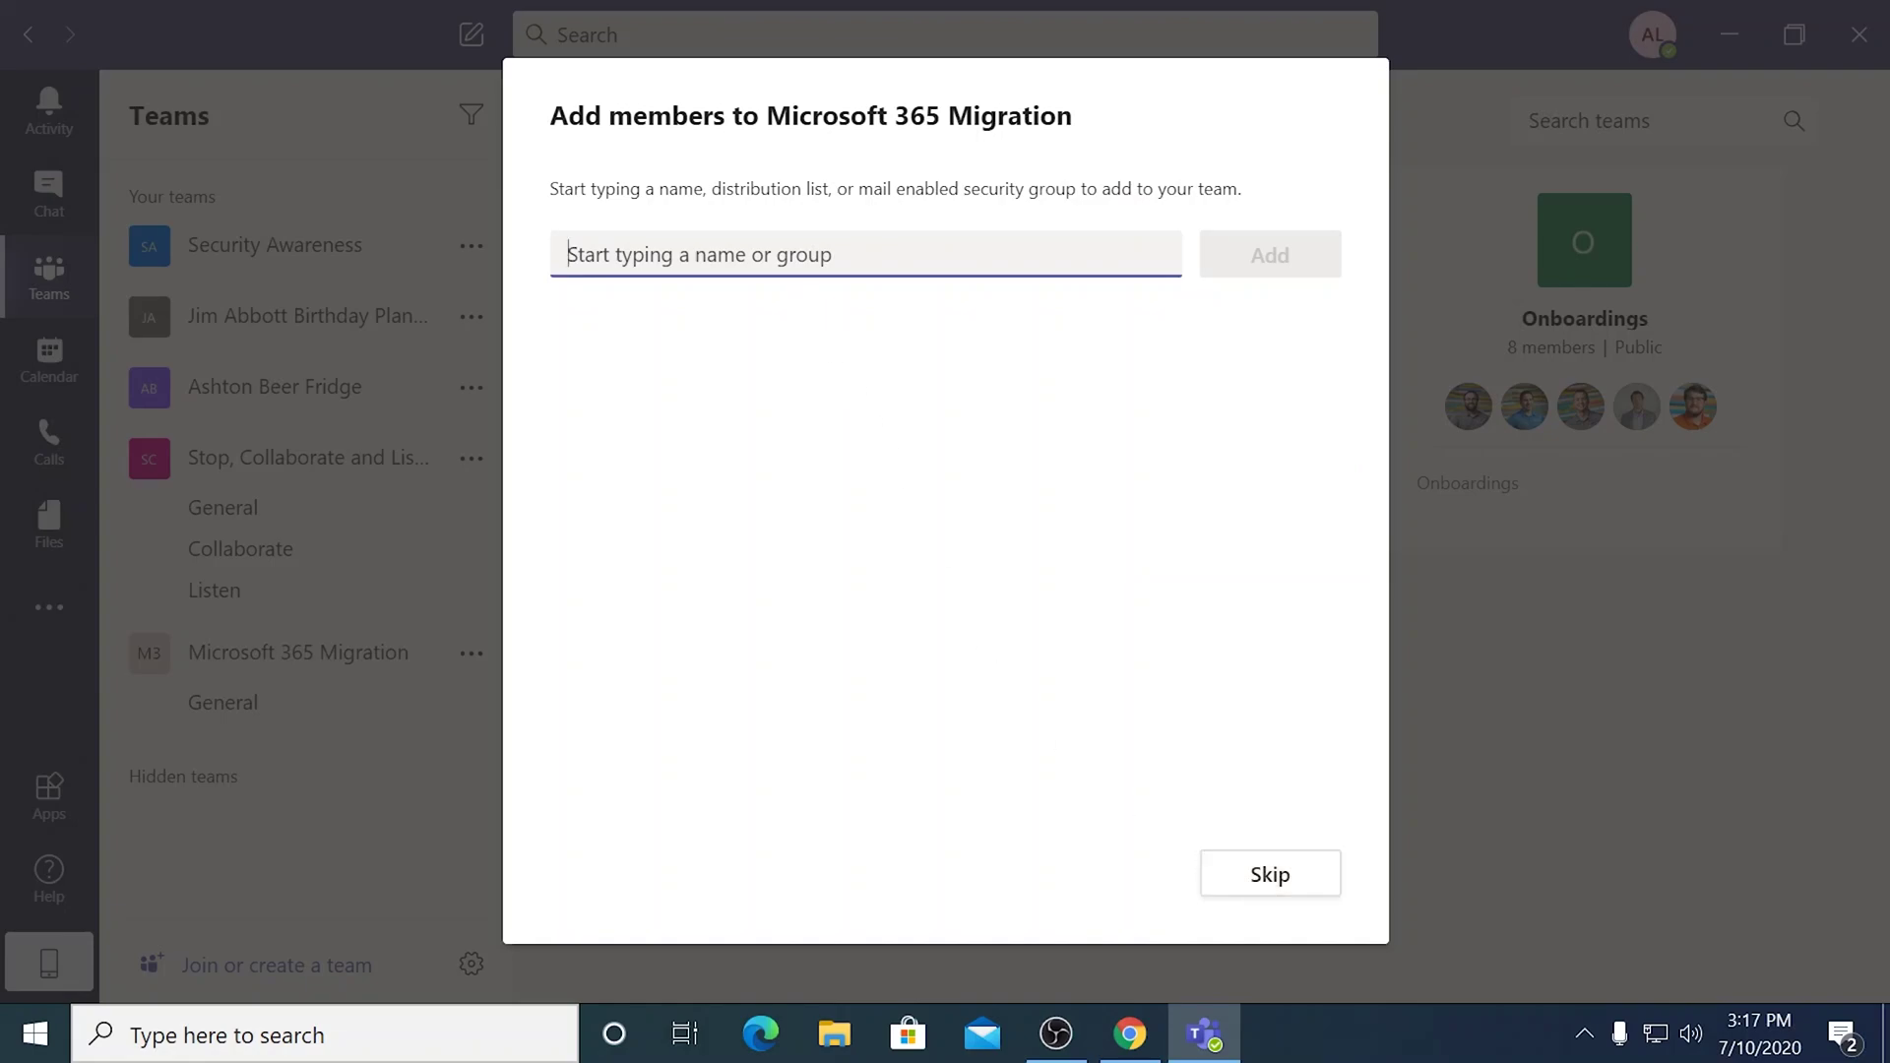
Add the contacts from the two most recent one-to-one chats as members of the Microsoft 365 Migration team.
text(tyler)
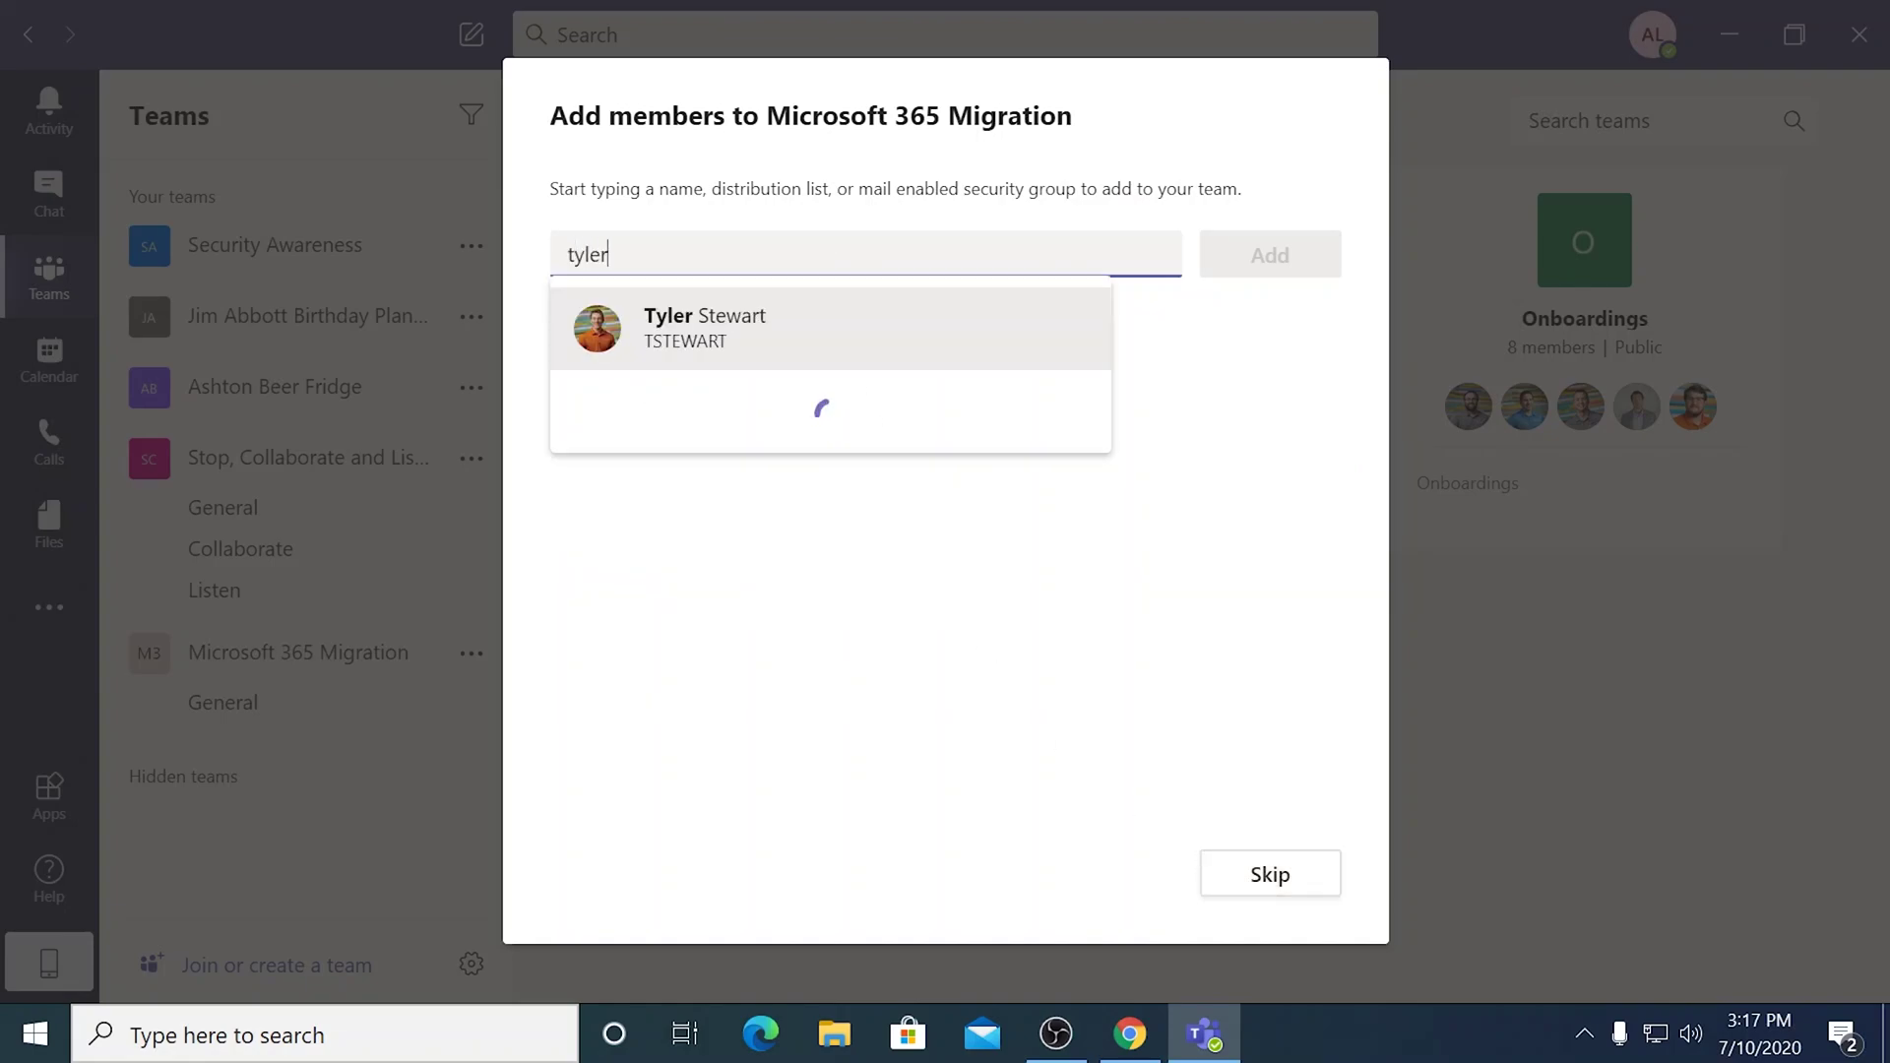
key(Return)
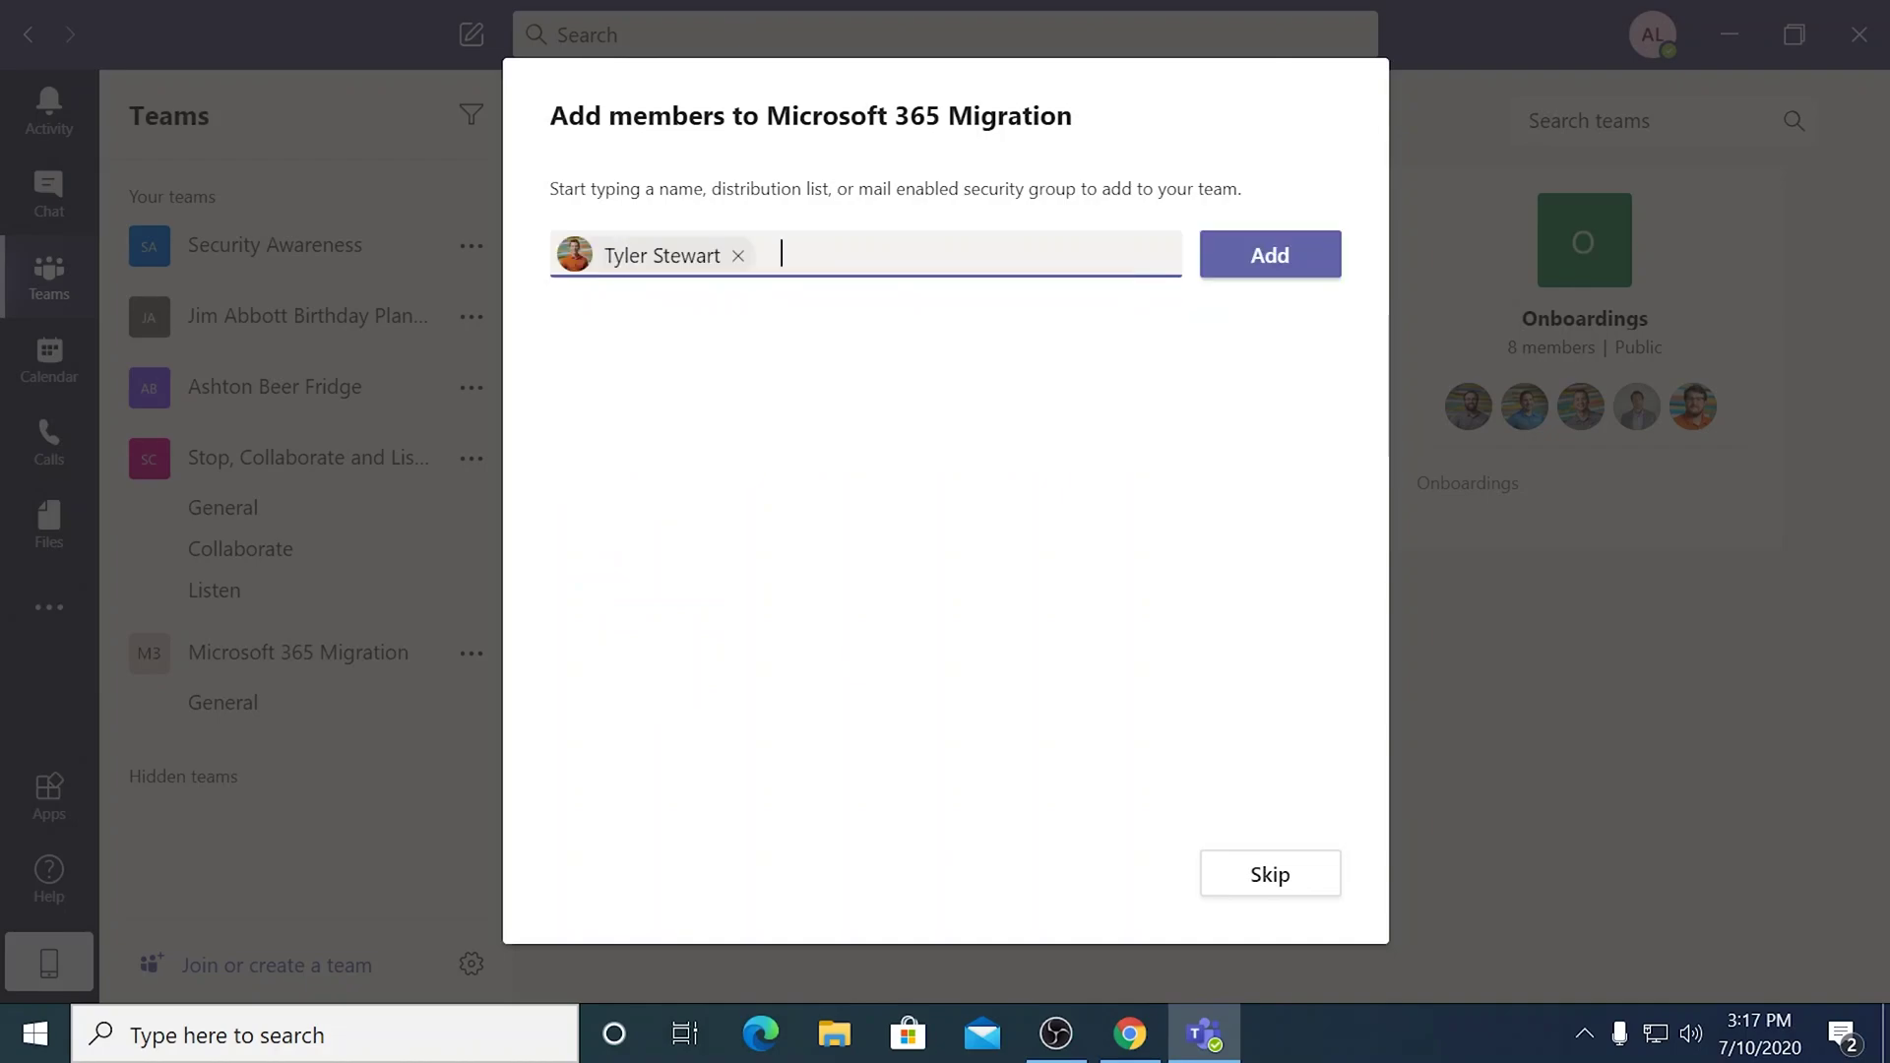
click(1256, 254)
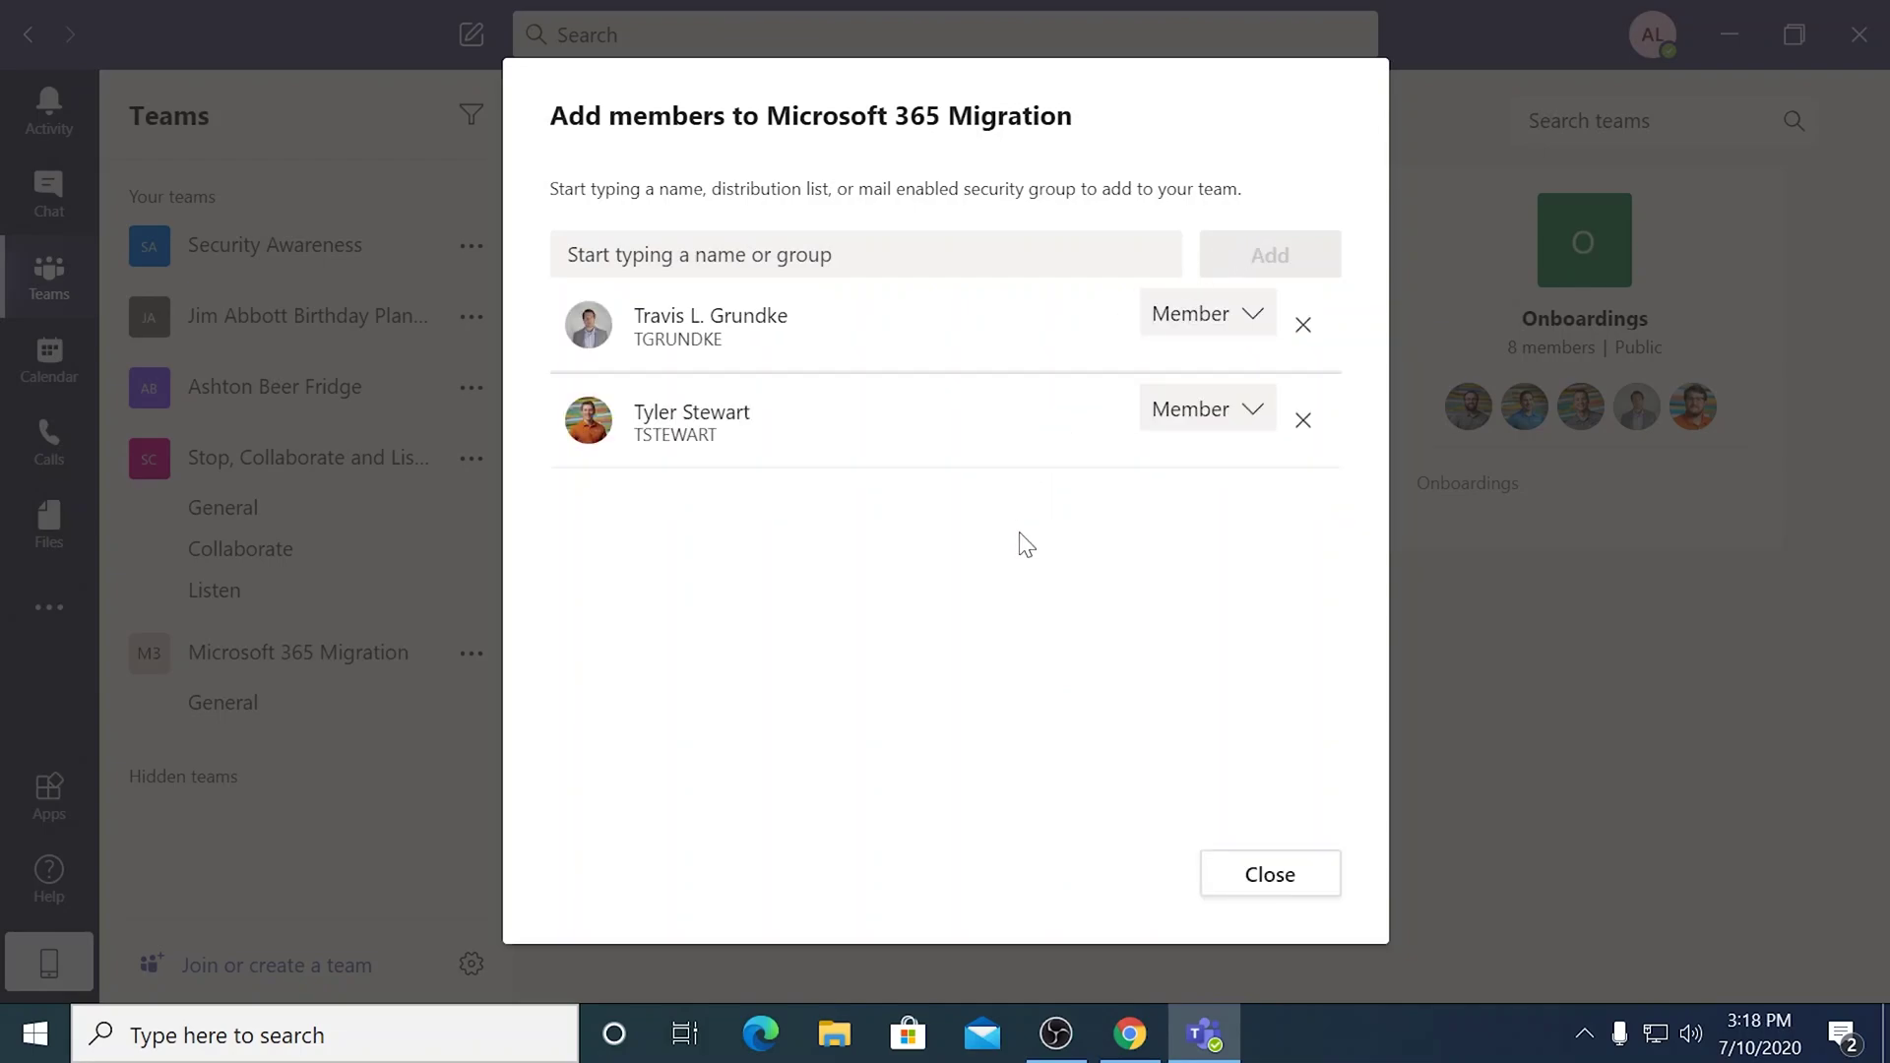
Set the first listed team member's role to Owner and finish adding members.
click(1258, 326)
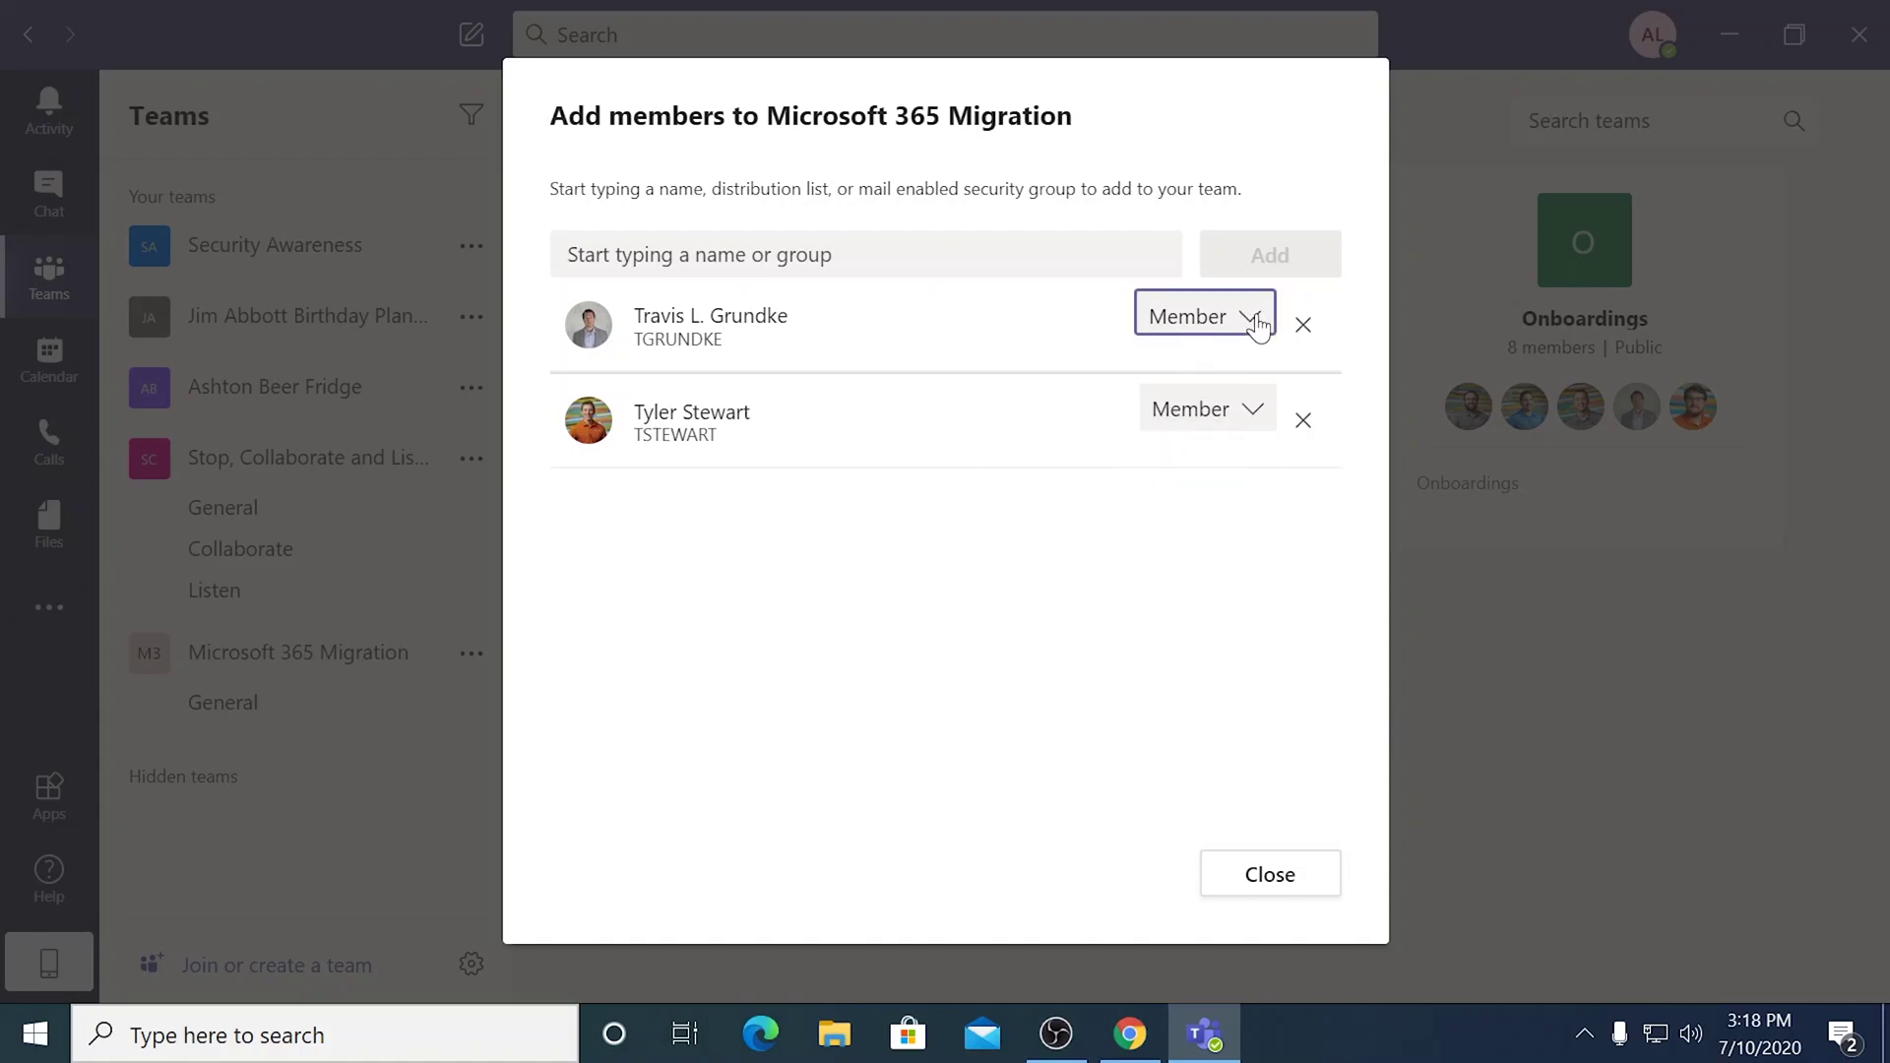
click(1257, 325)
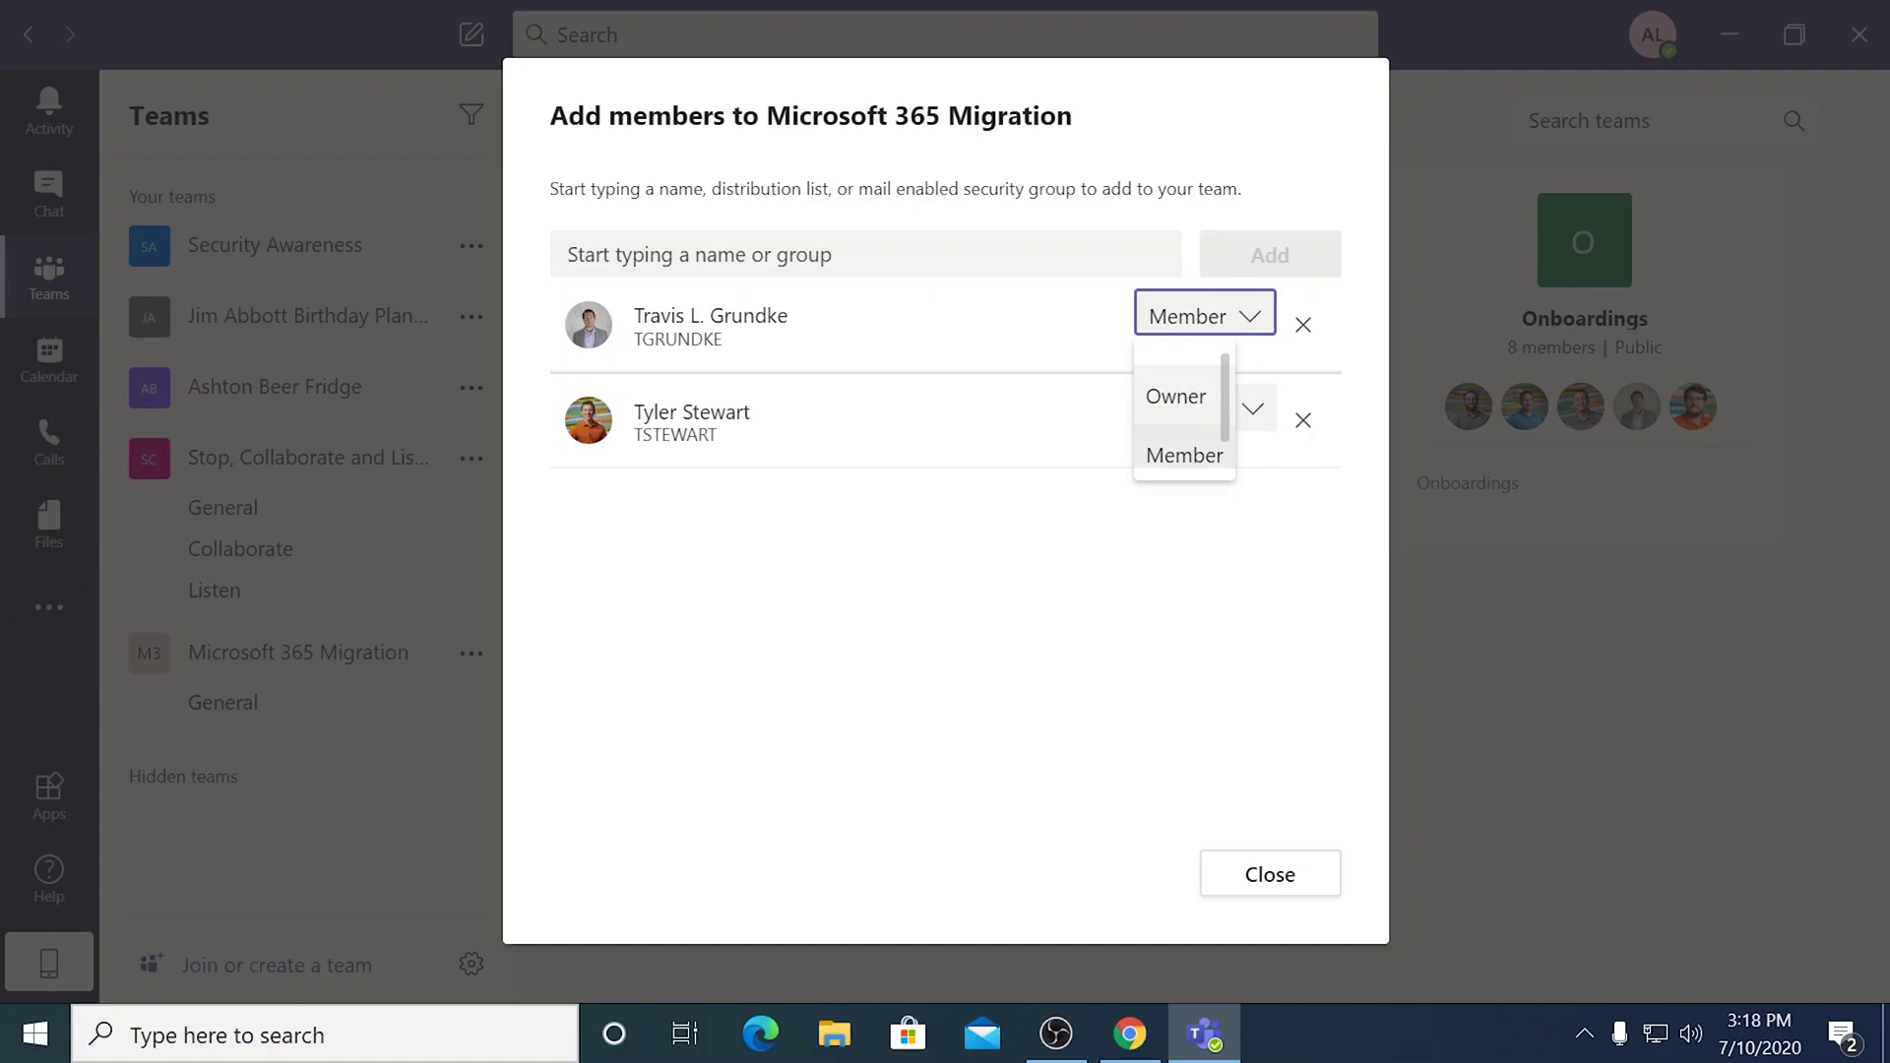
click(1186, 398)
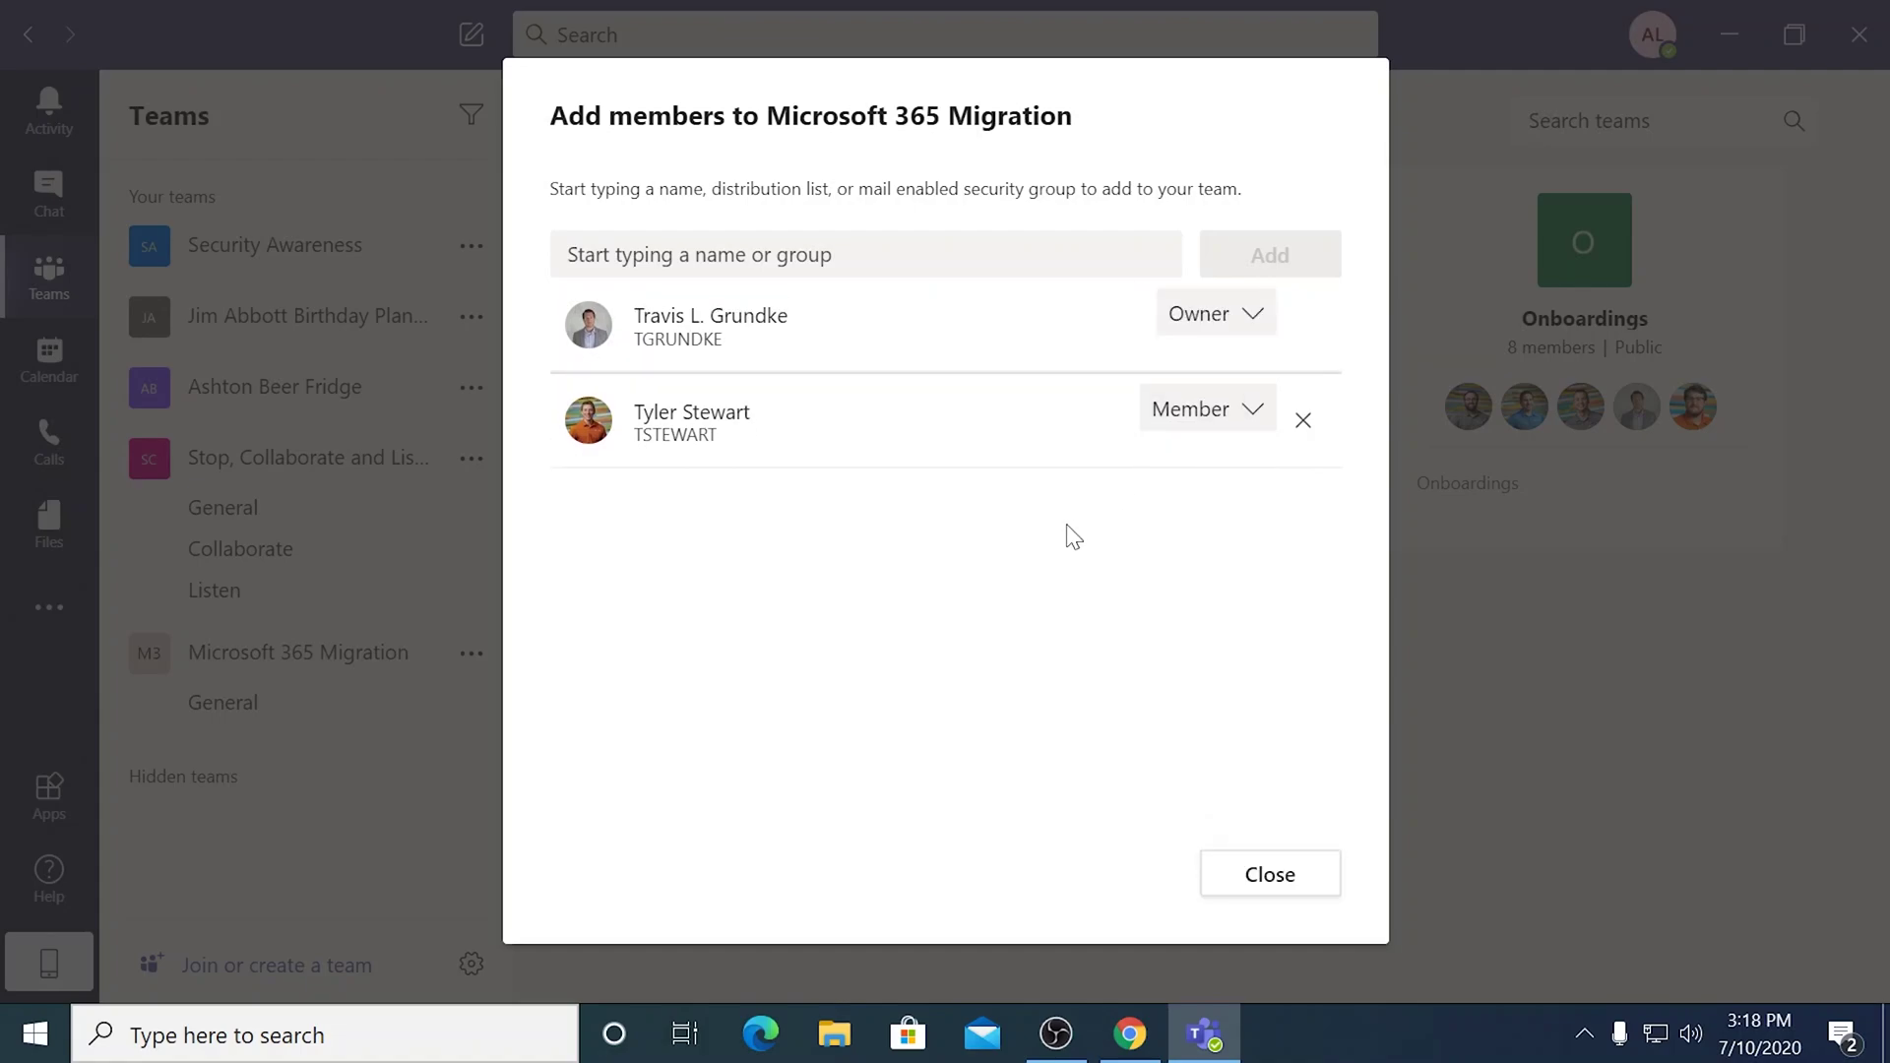
click(1270, 874)
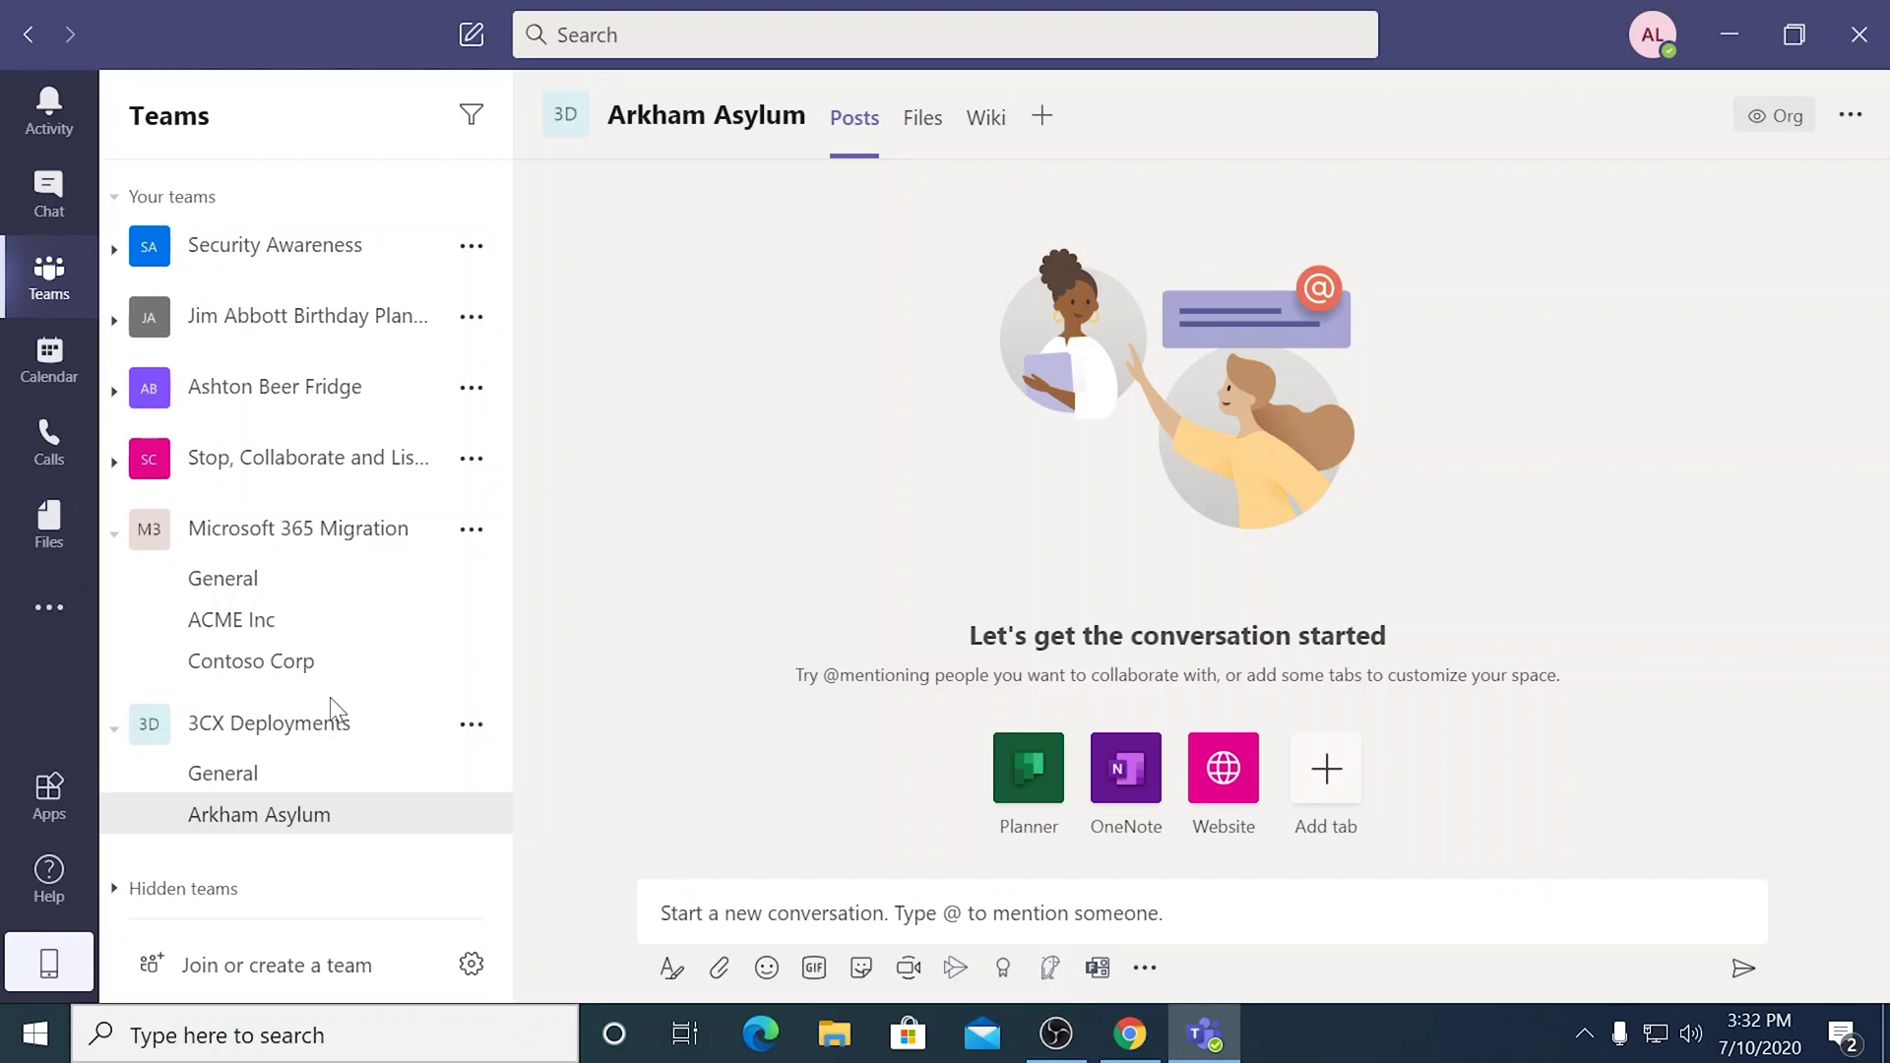
Add a channel named "Fiction Inc" with Standard privacy to the Microsoft 365 Migration team.
click(470, 532)
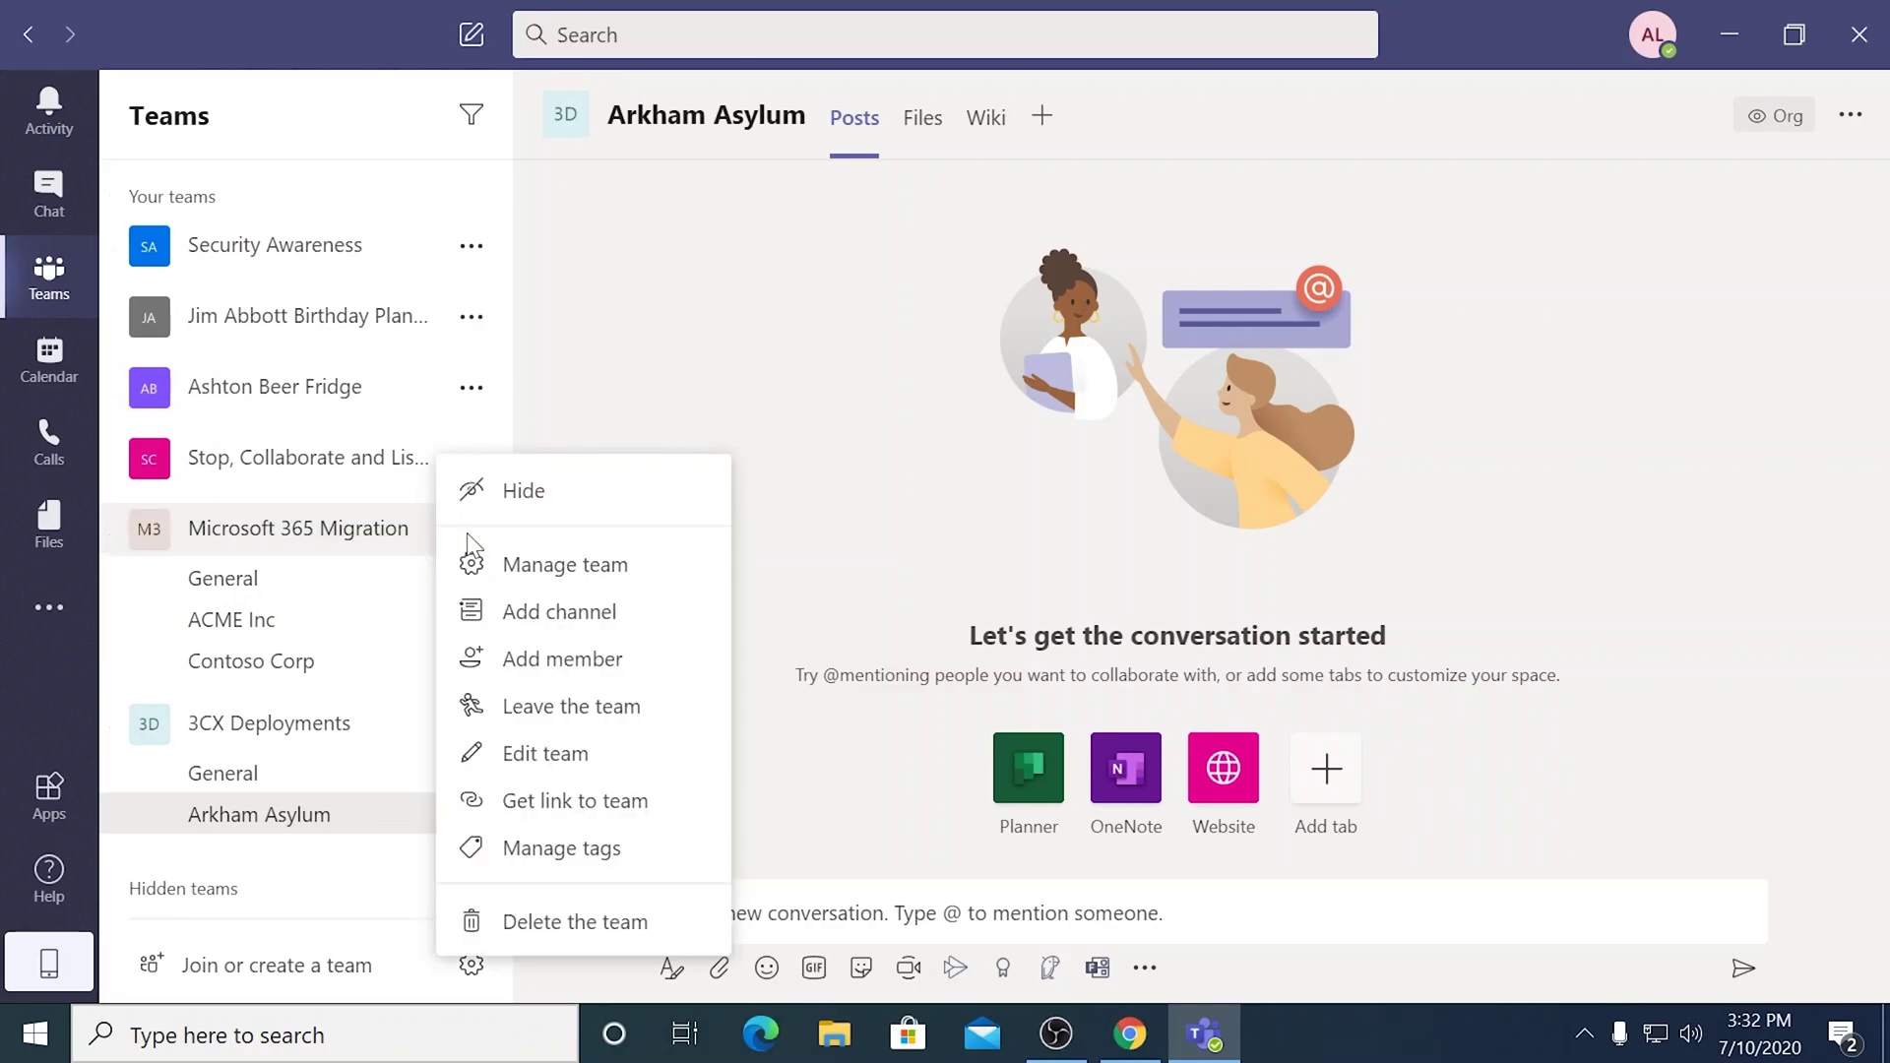
click(516, 618)
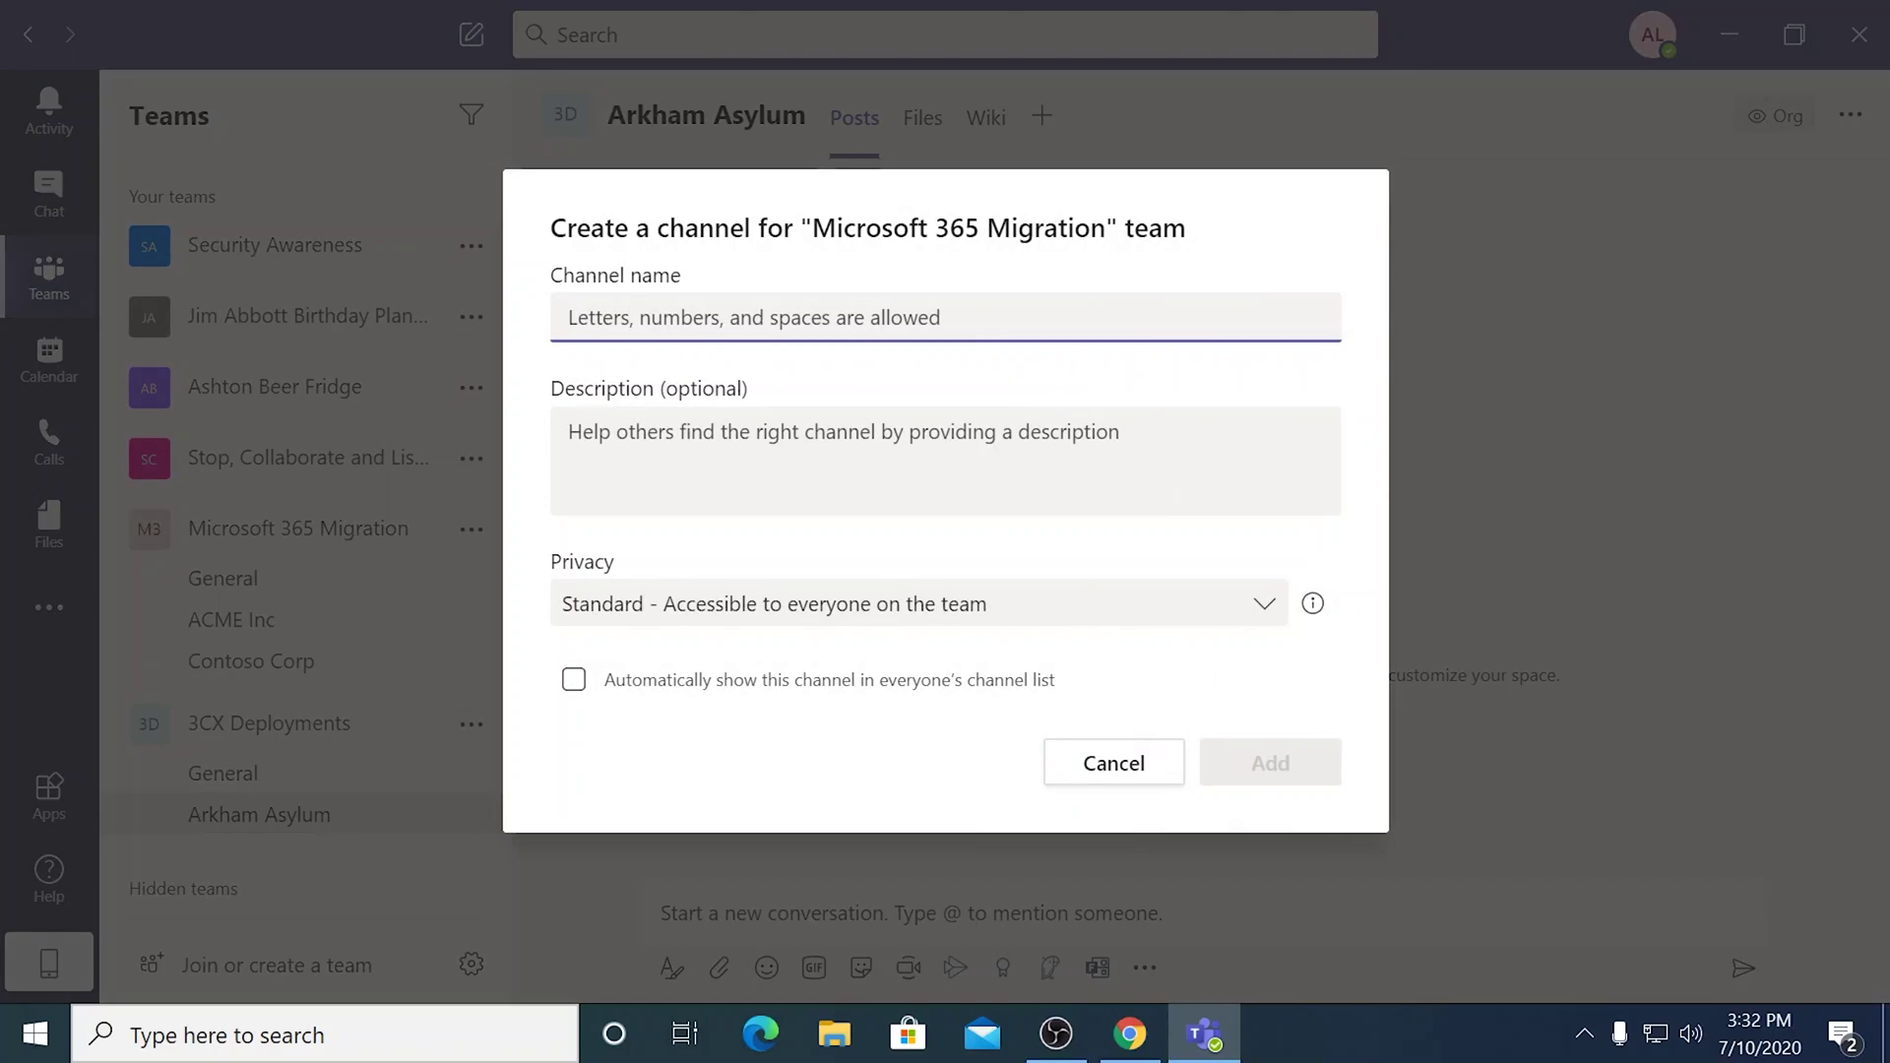
text(Fiction Inc)
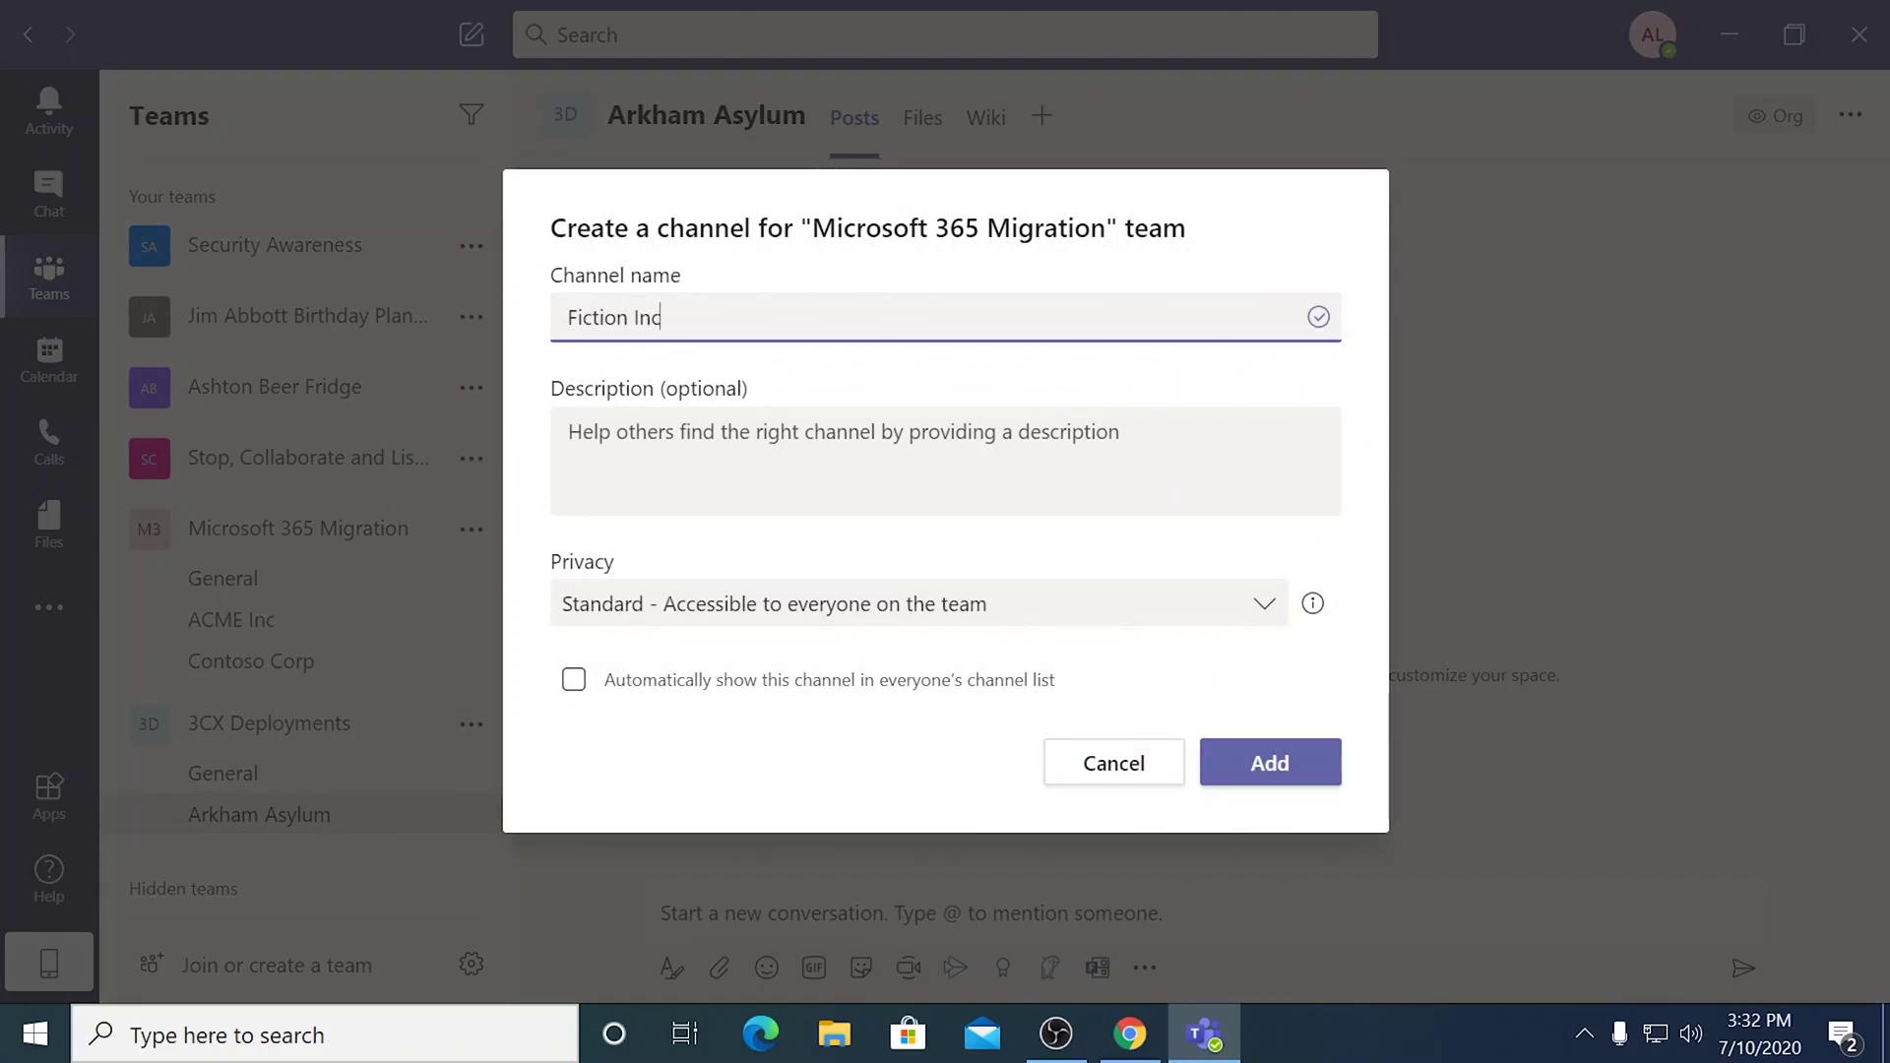
click(945, 461)
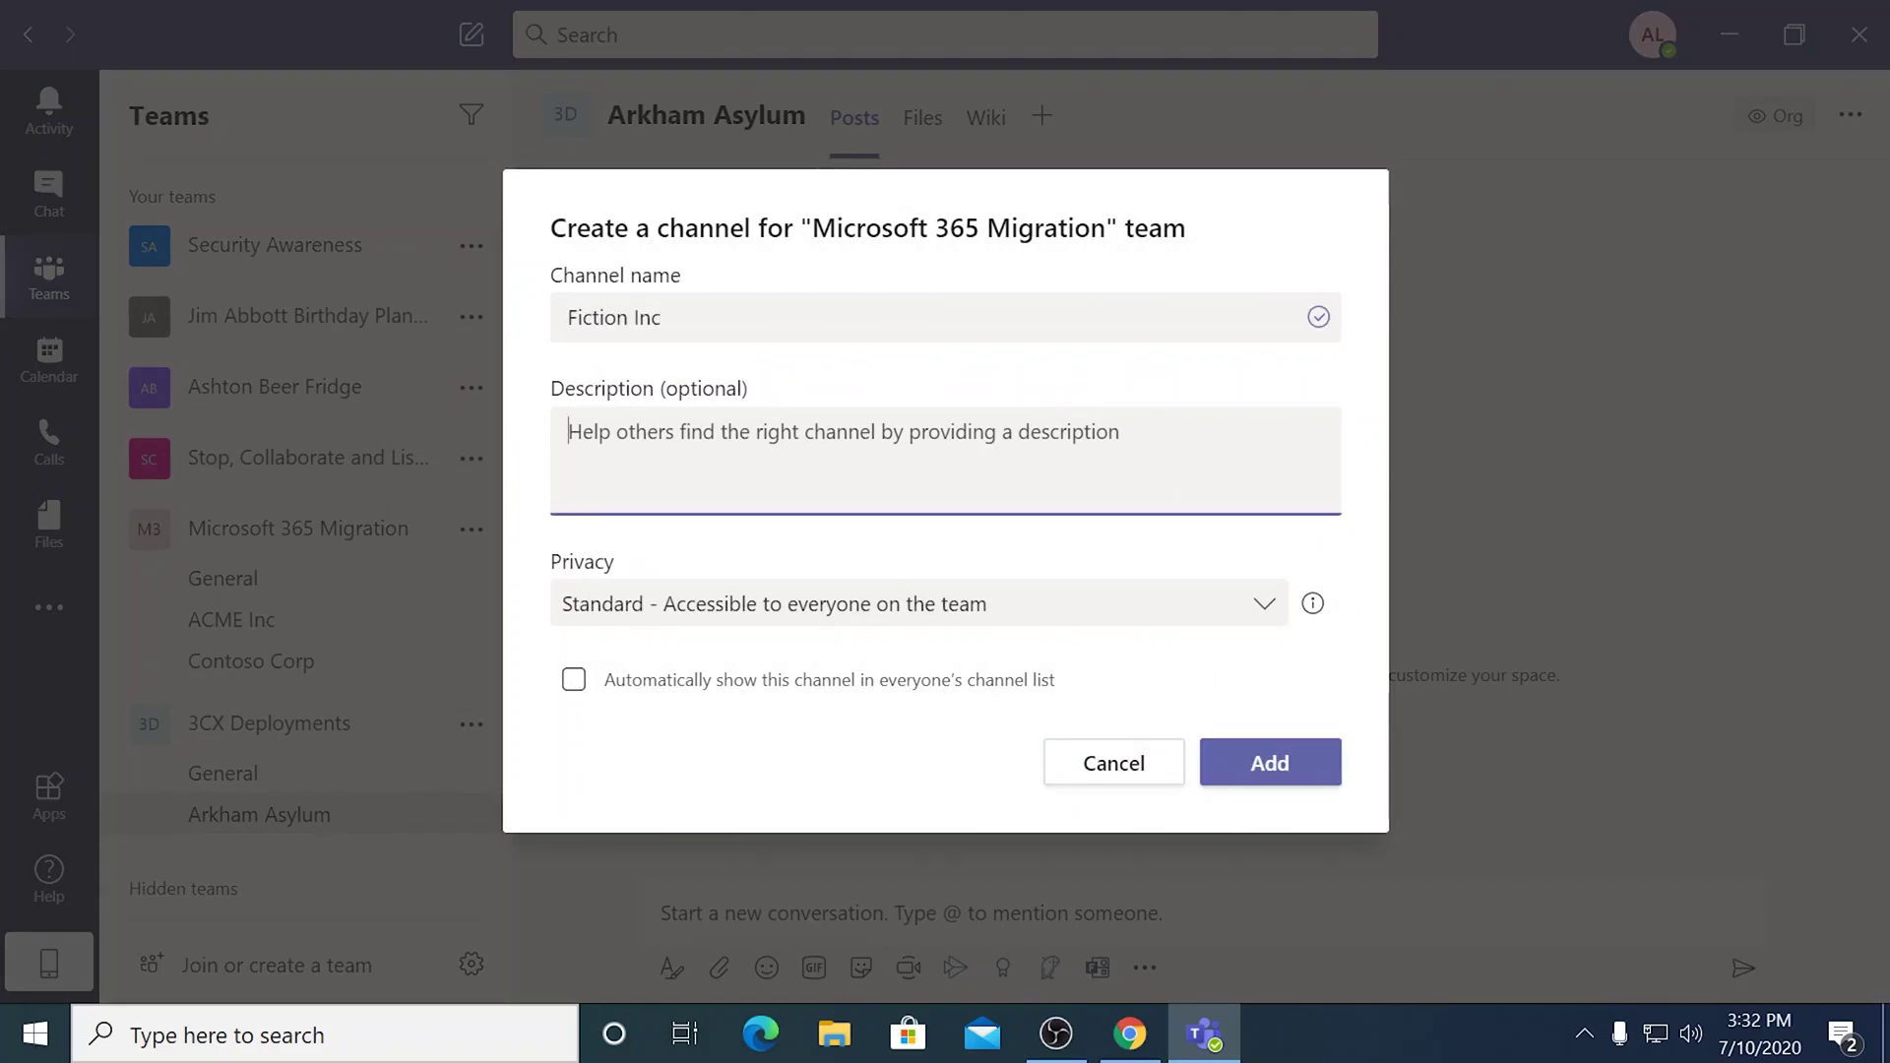
click(1177, 616)
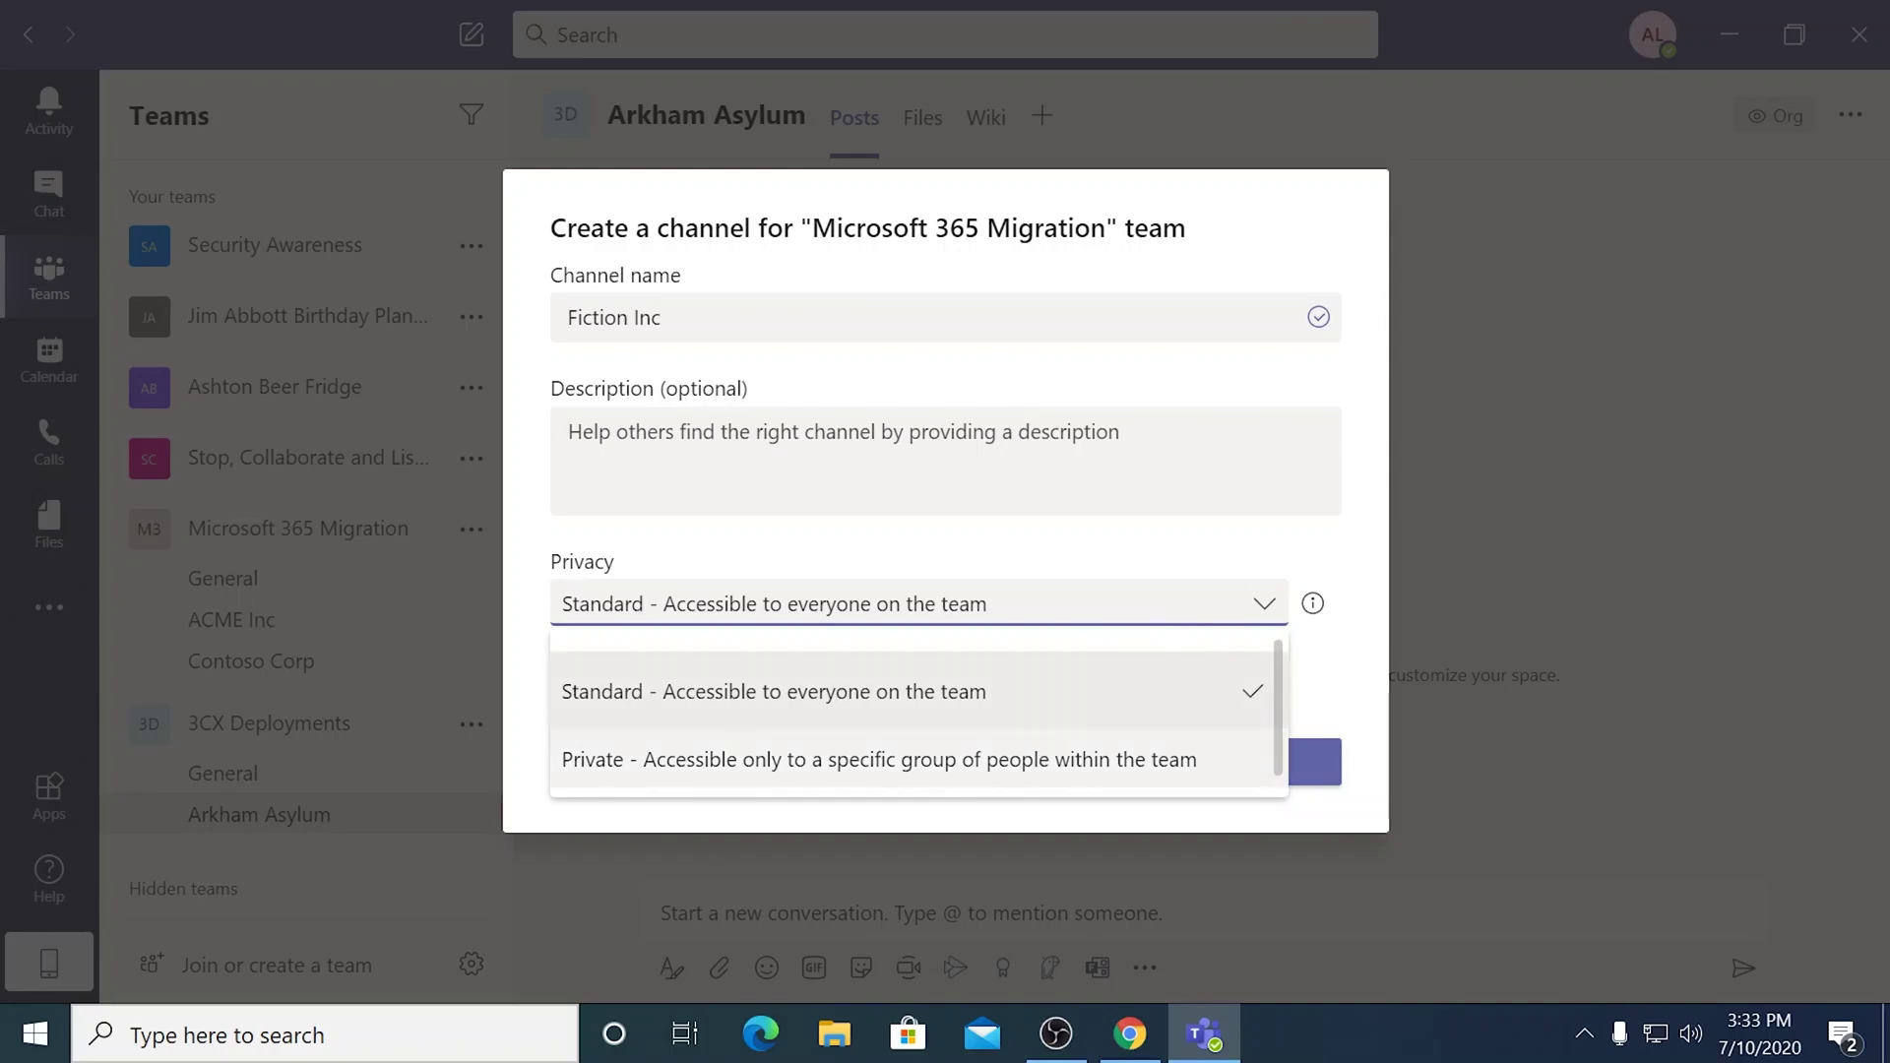
click(1056, 689)
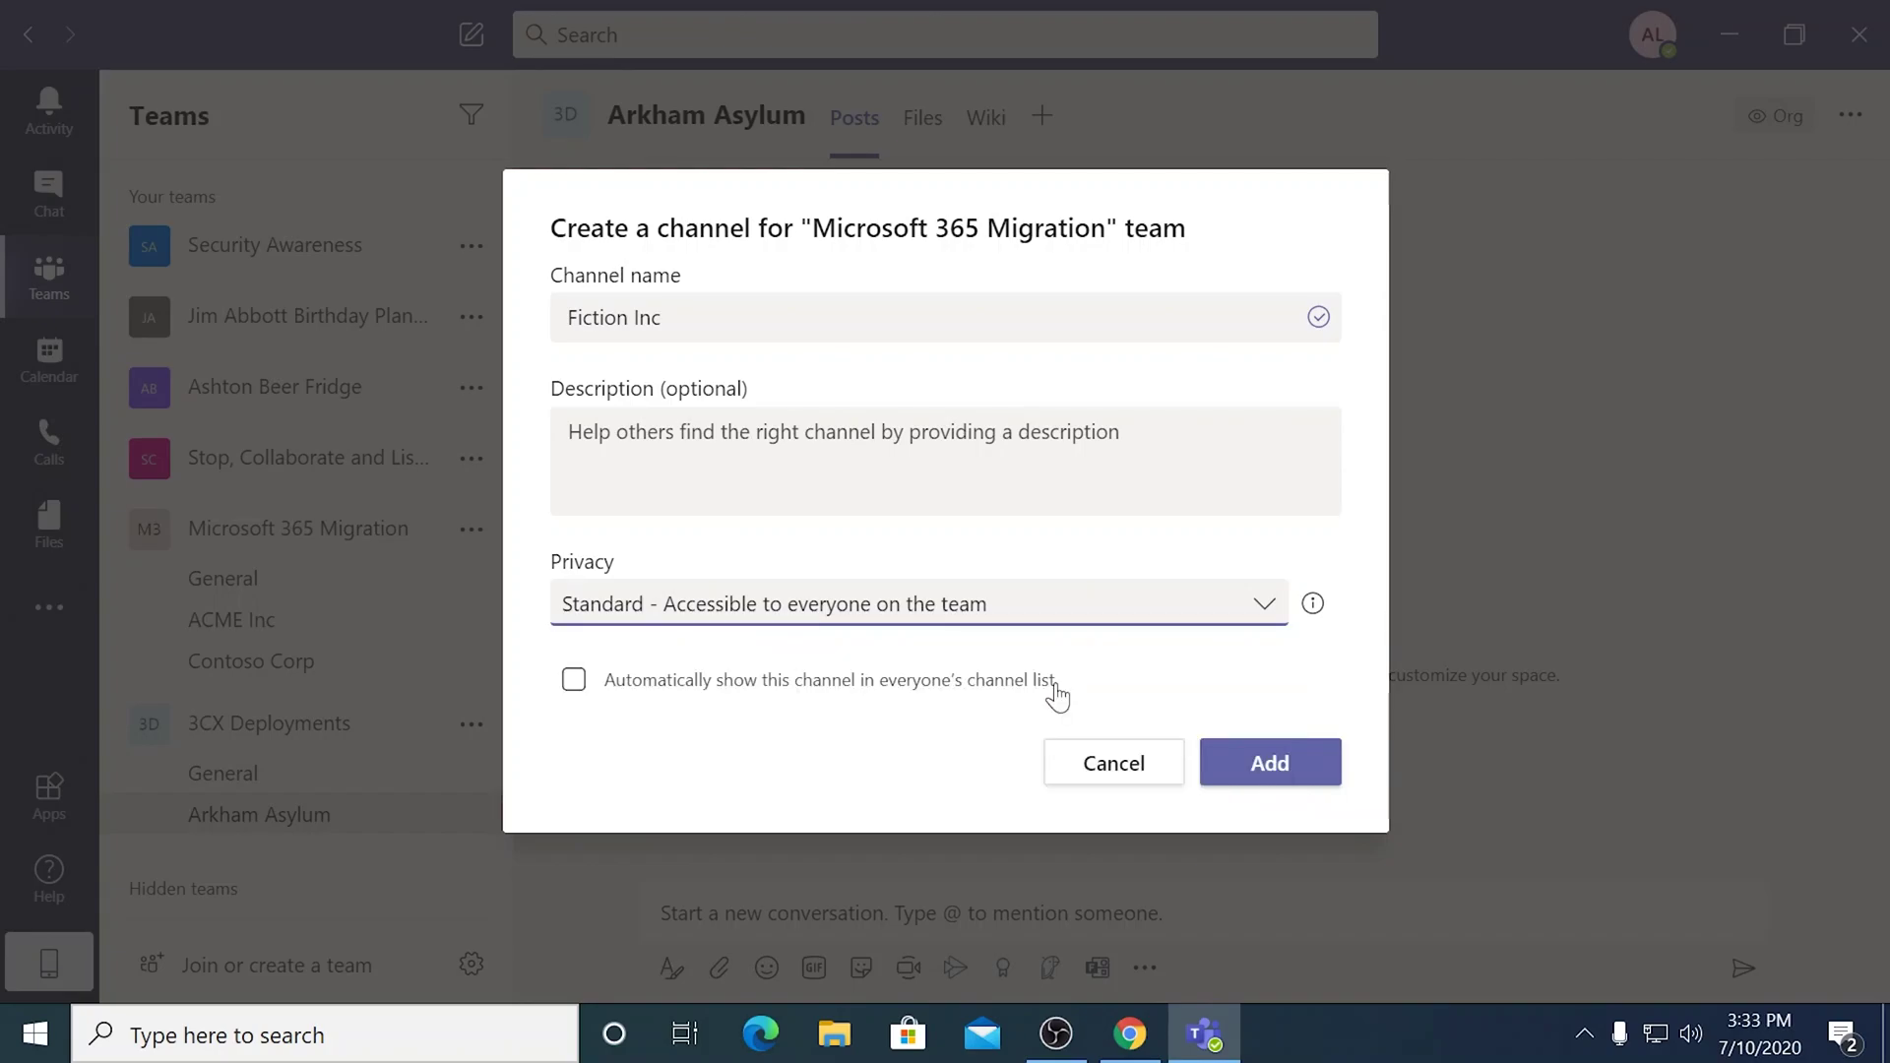
click(1304, 760)
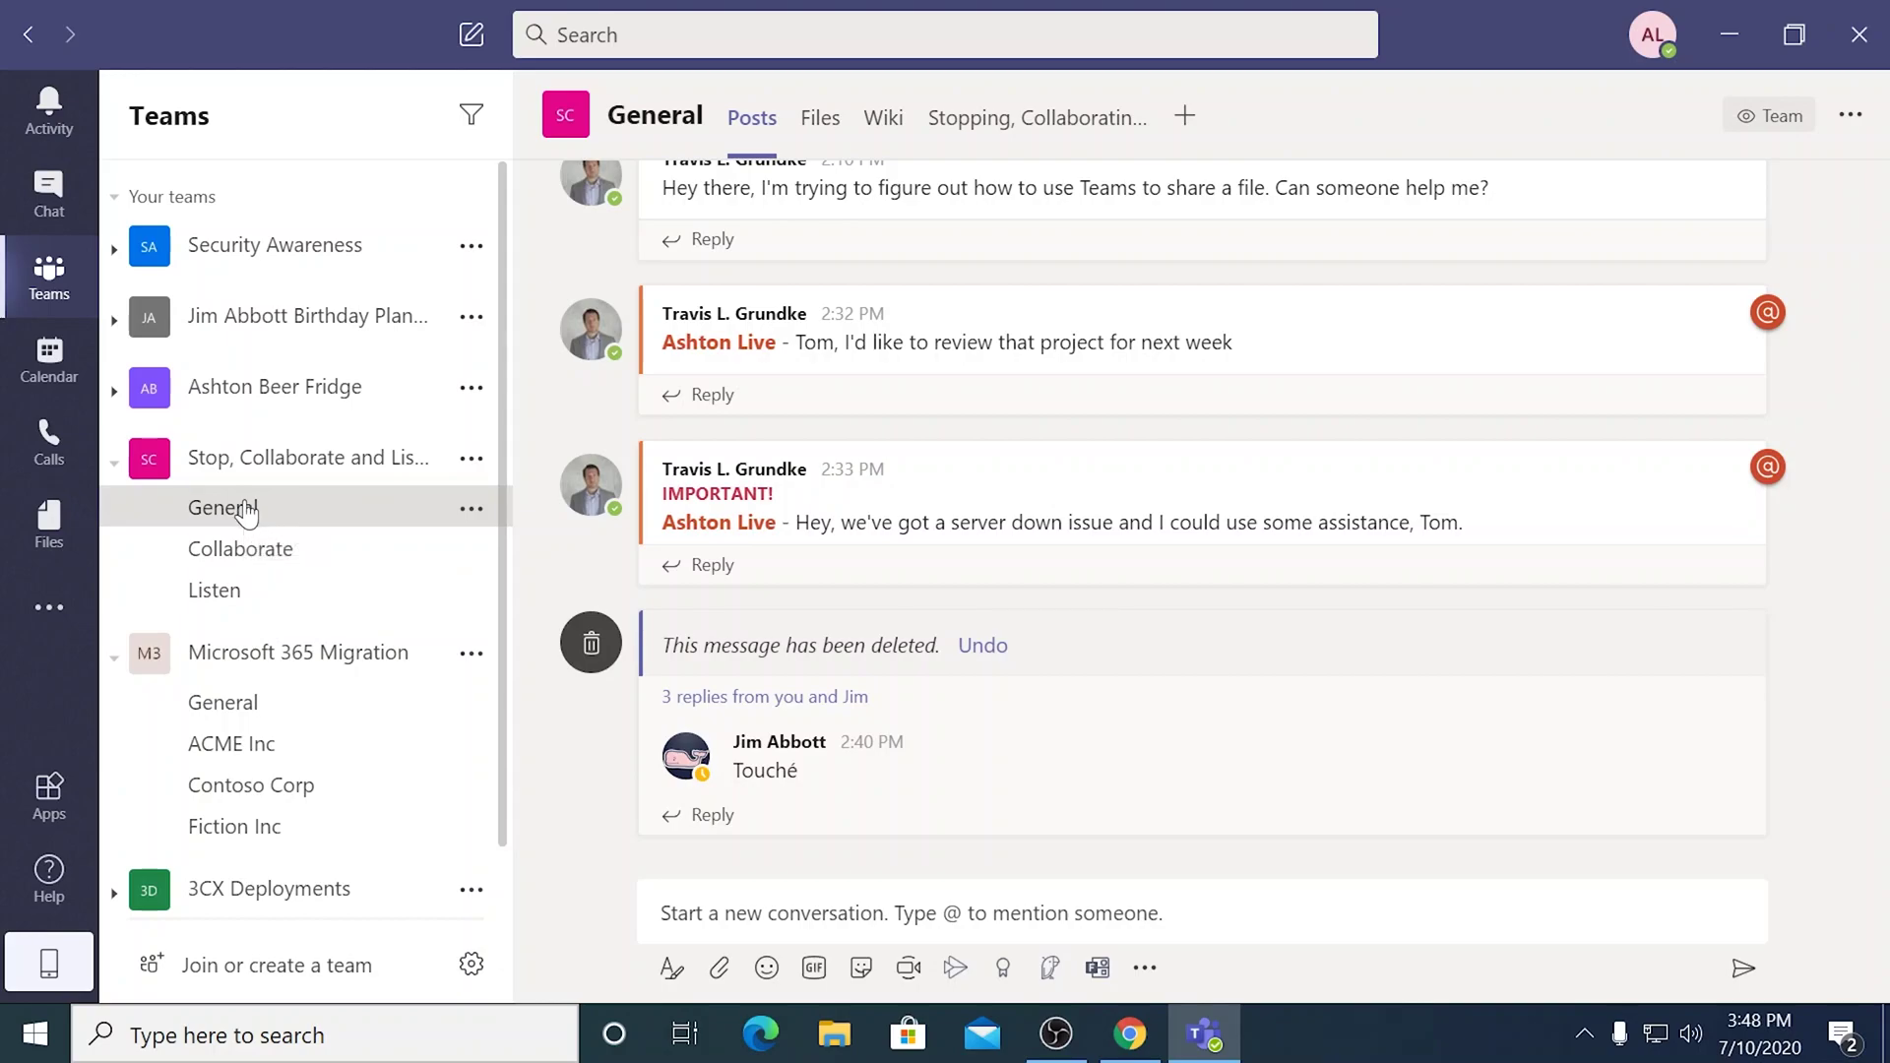
Open Collaboration Spreadsheet.xlsx from the General channel's files and choose O for cell B7 of the first tic-tac-toe grid.
click(833, 124)
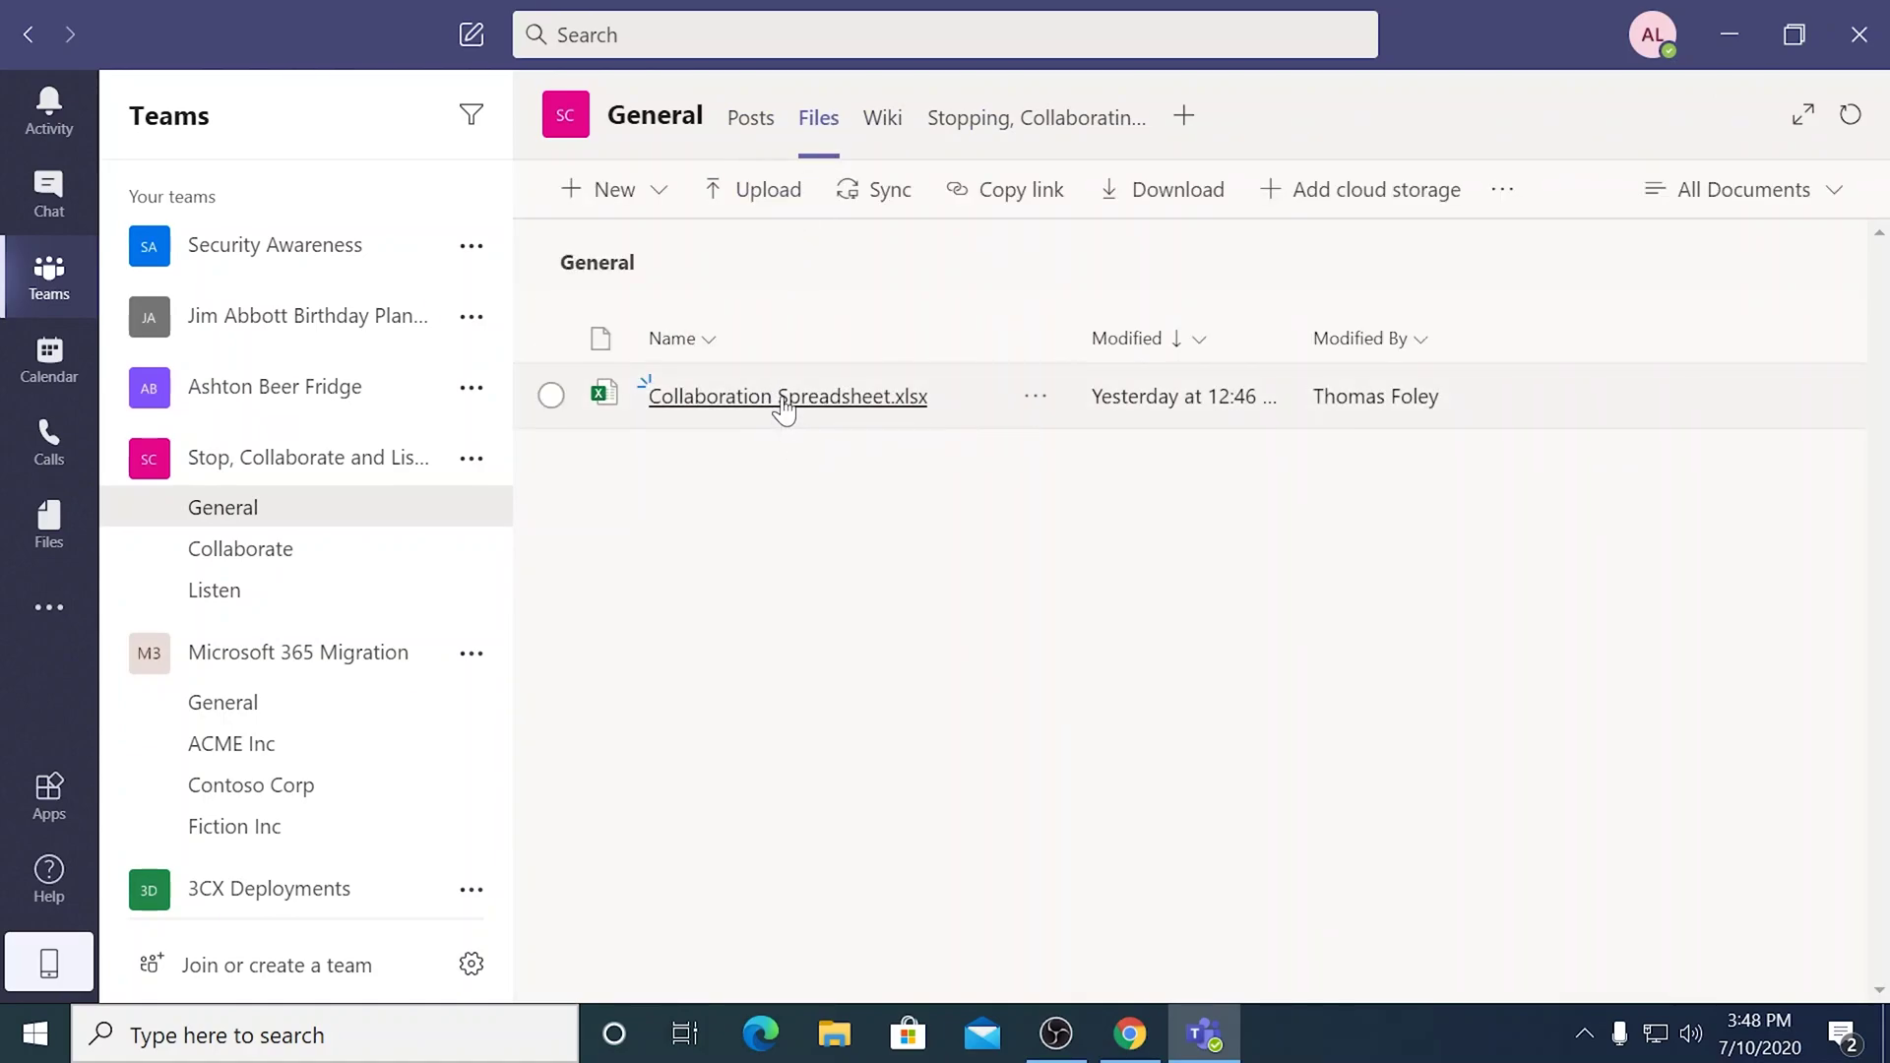
click(784, 400)
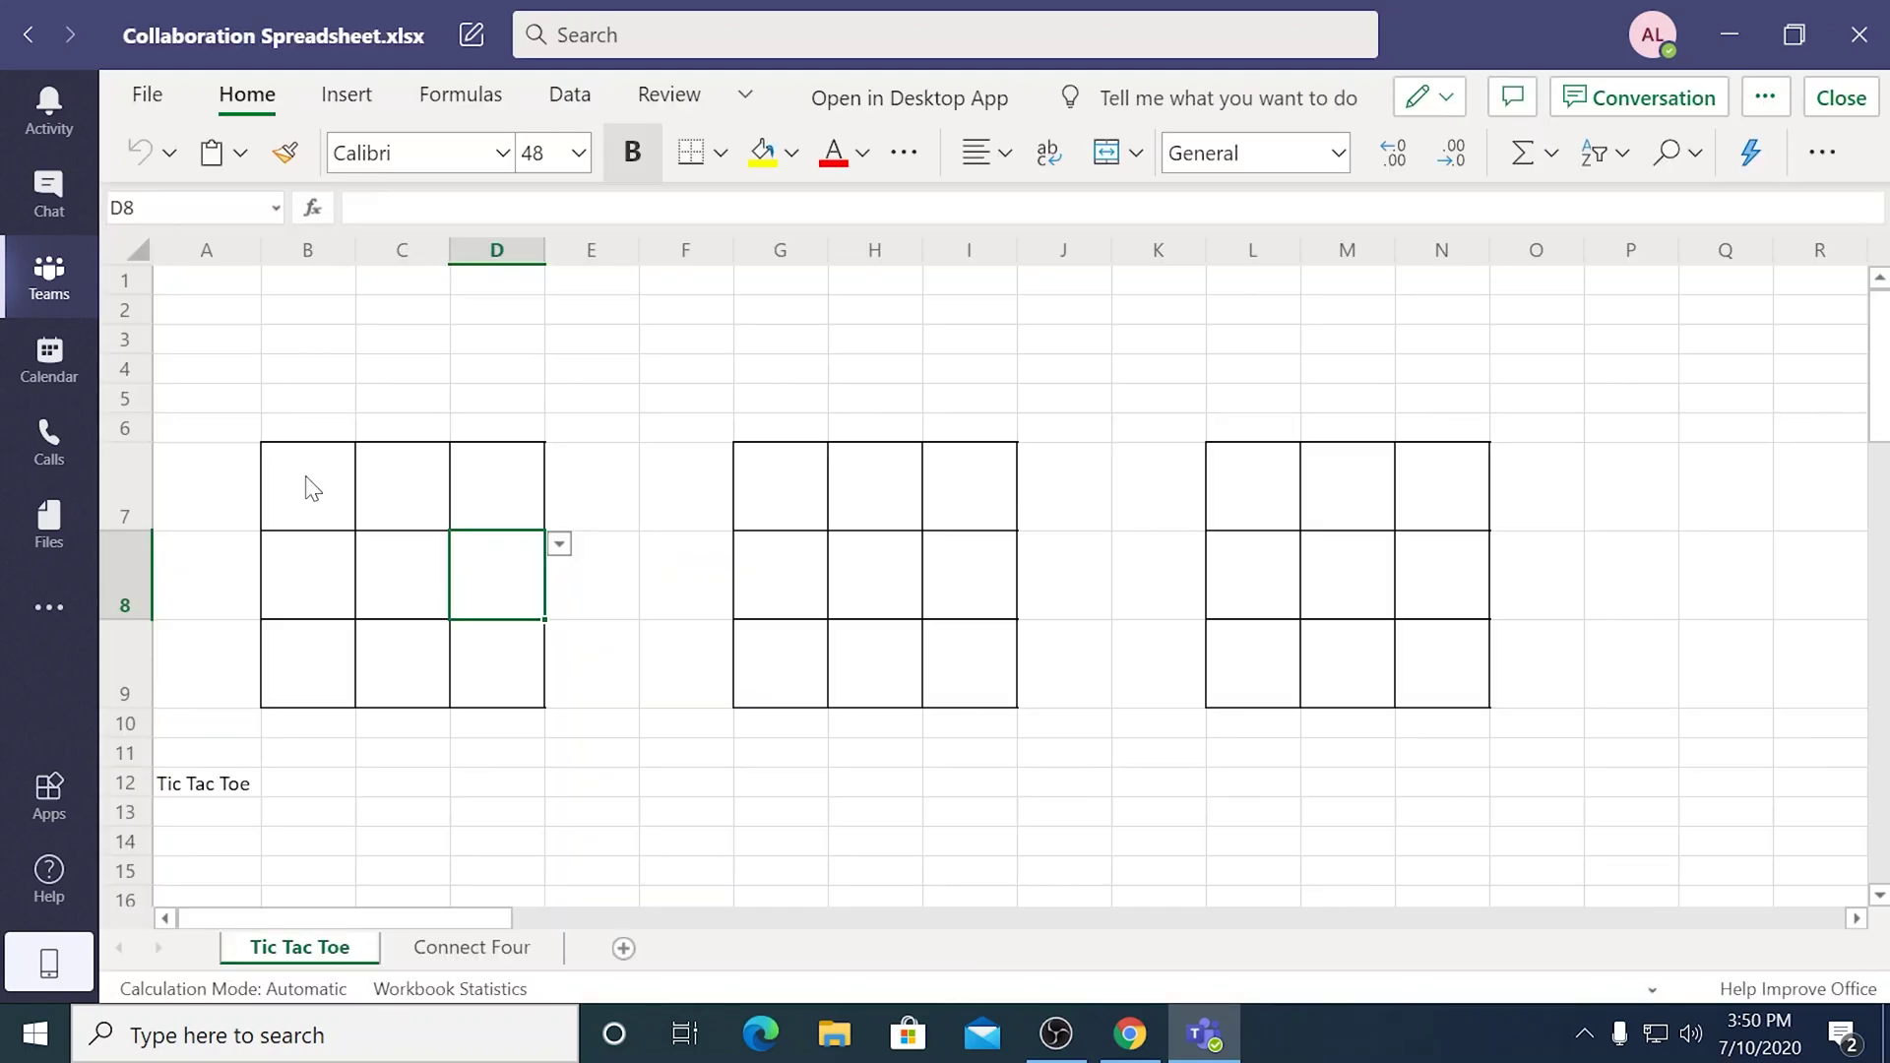
click(304, 486)
click(369, 455)
key(Down)
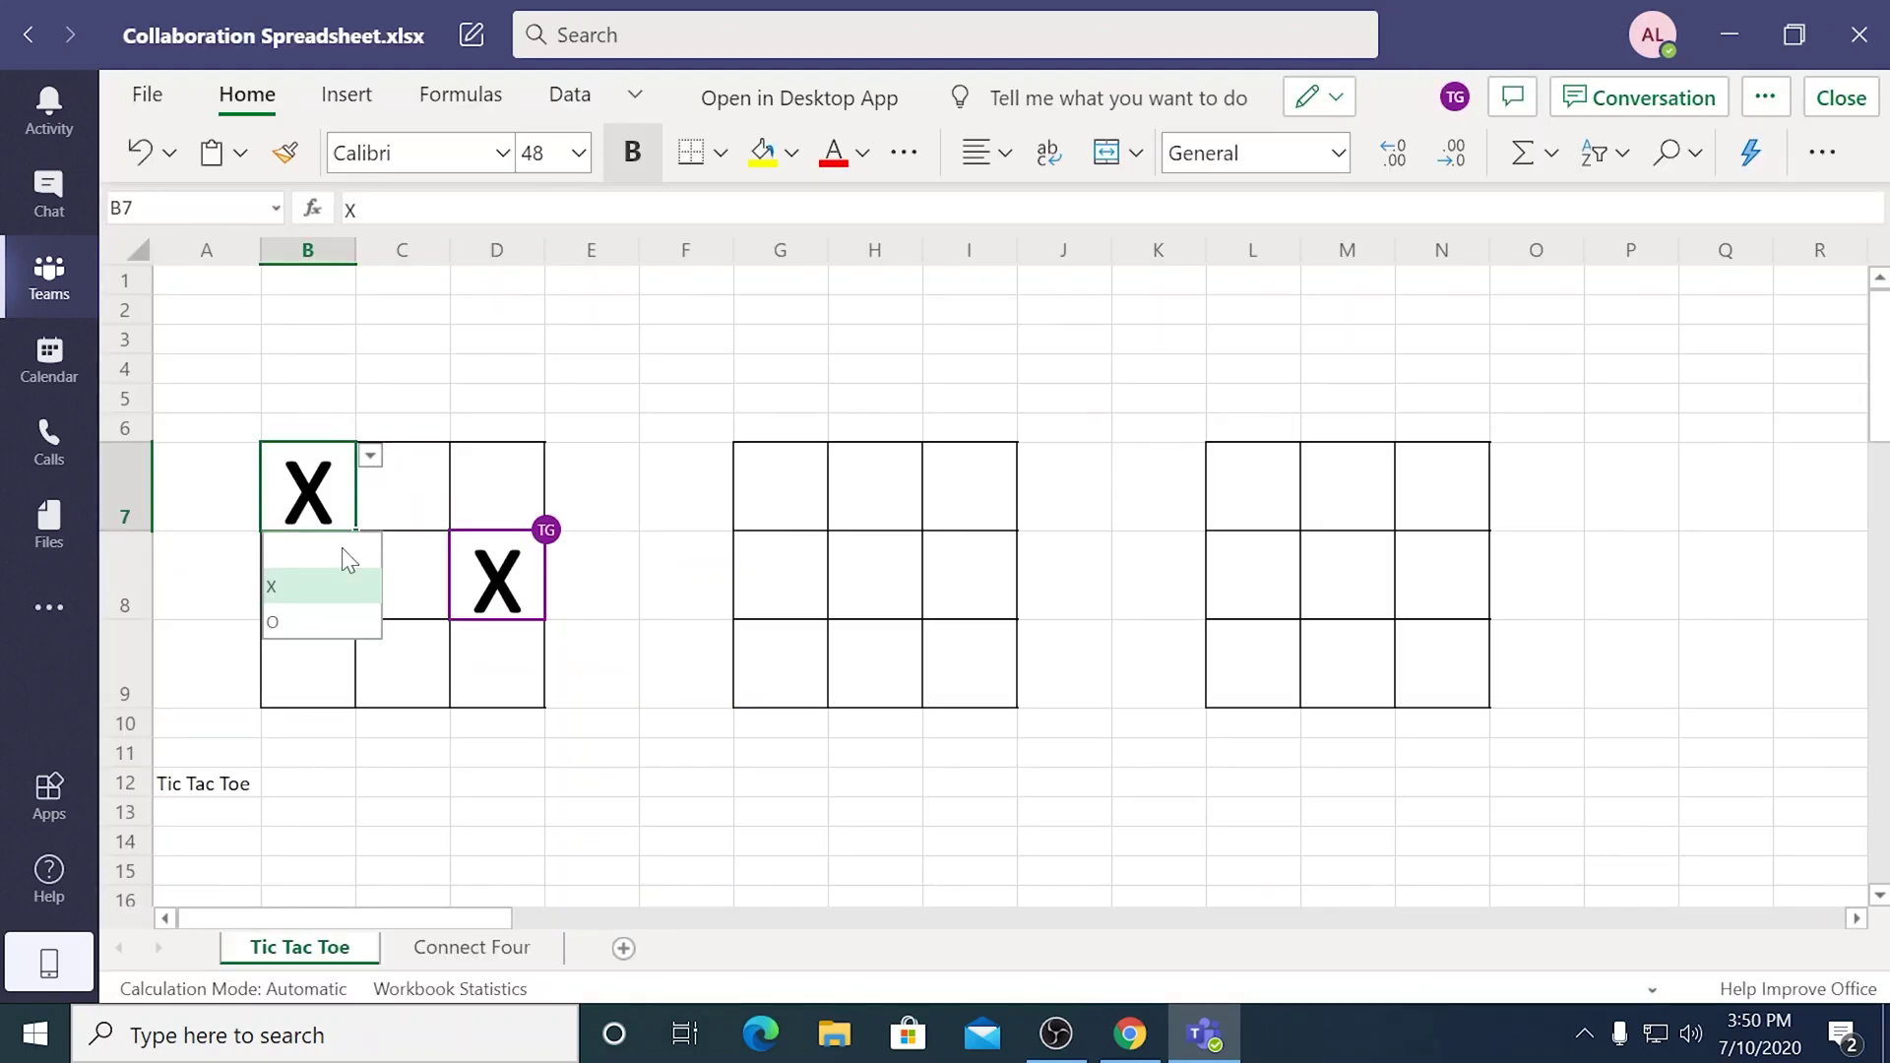
key(Down)
key(Return)
Choose O for cells B8, D7 and C9 of the first tic-tac-toe grid.
click(369, 544)
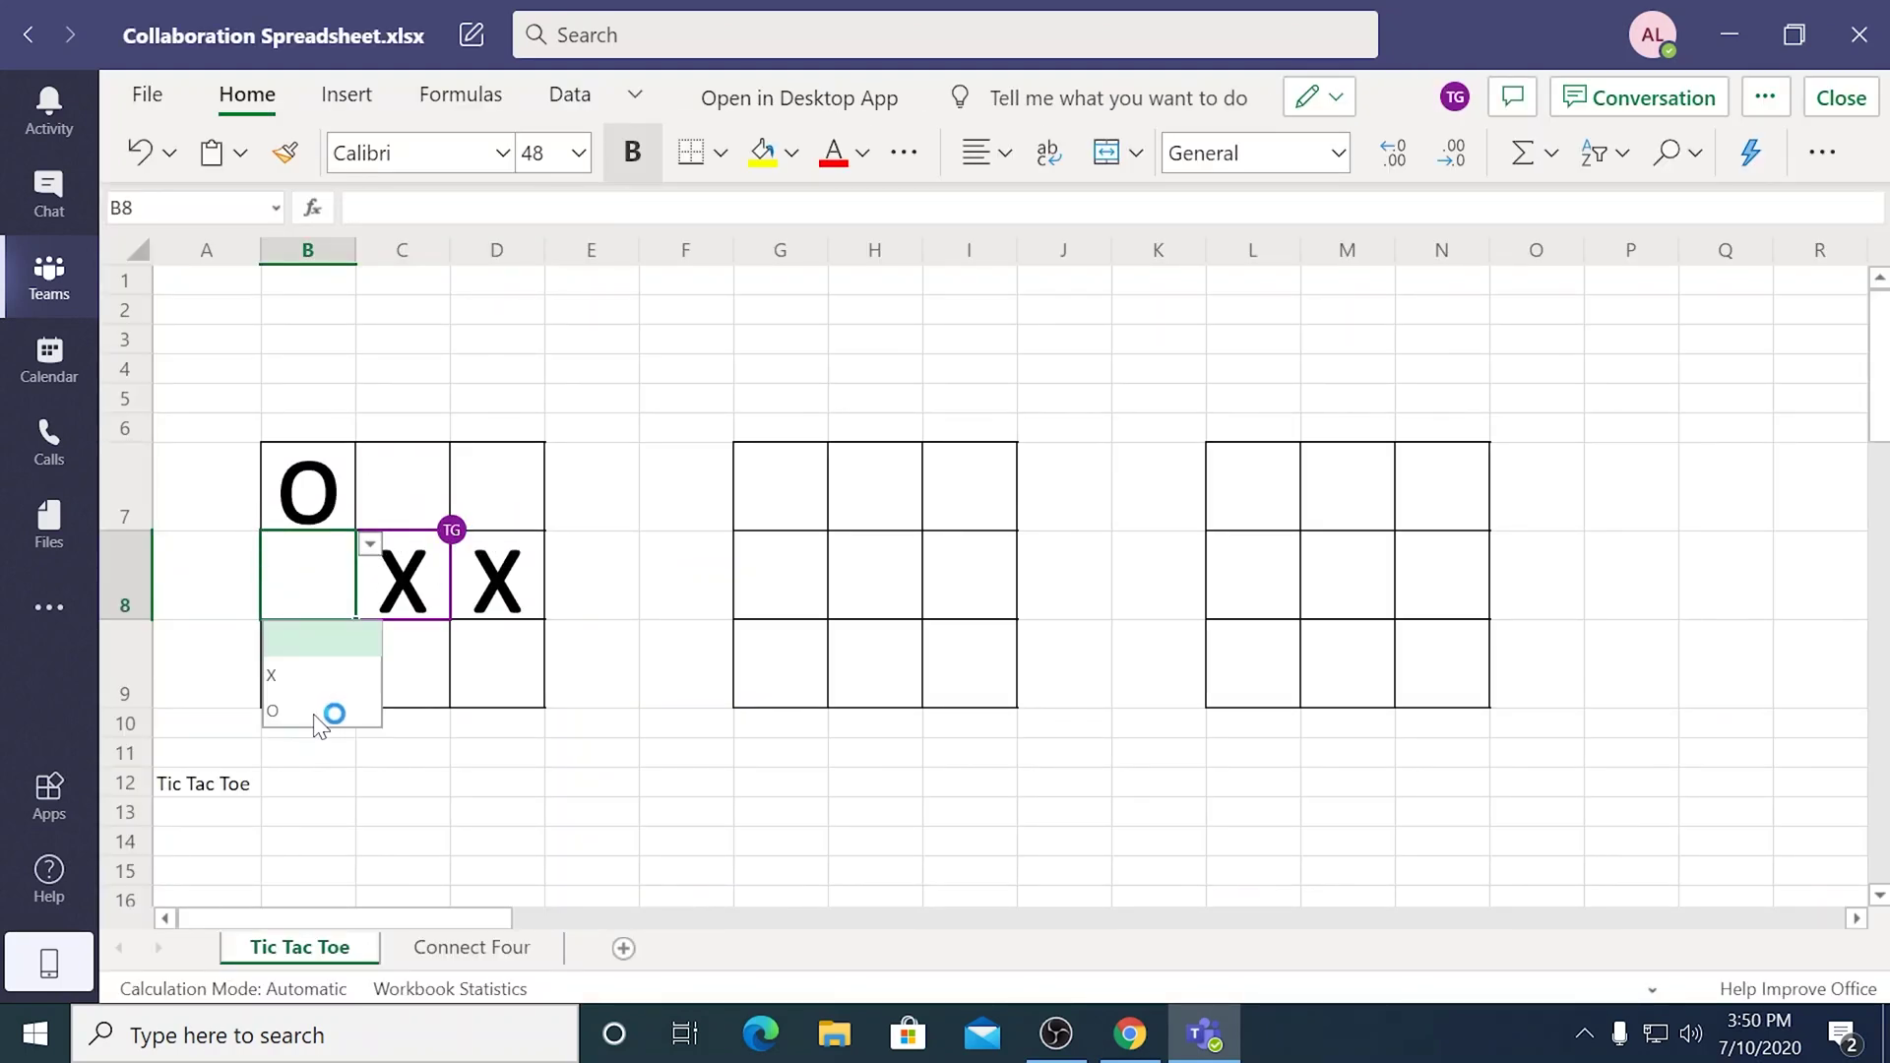
click(333, 711)
click(507, 754)
click(517, 497)
click(558, 455)
click(461, 622)
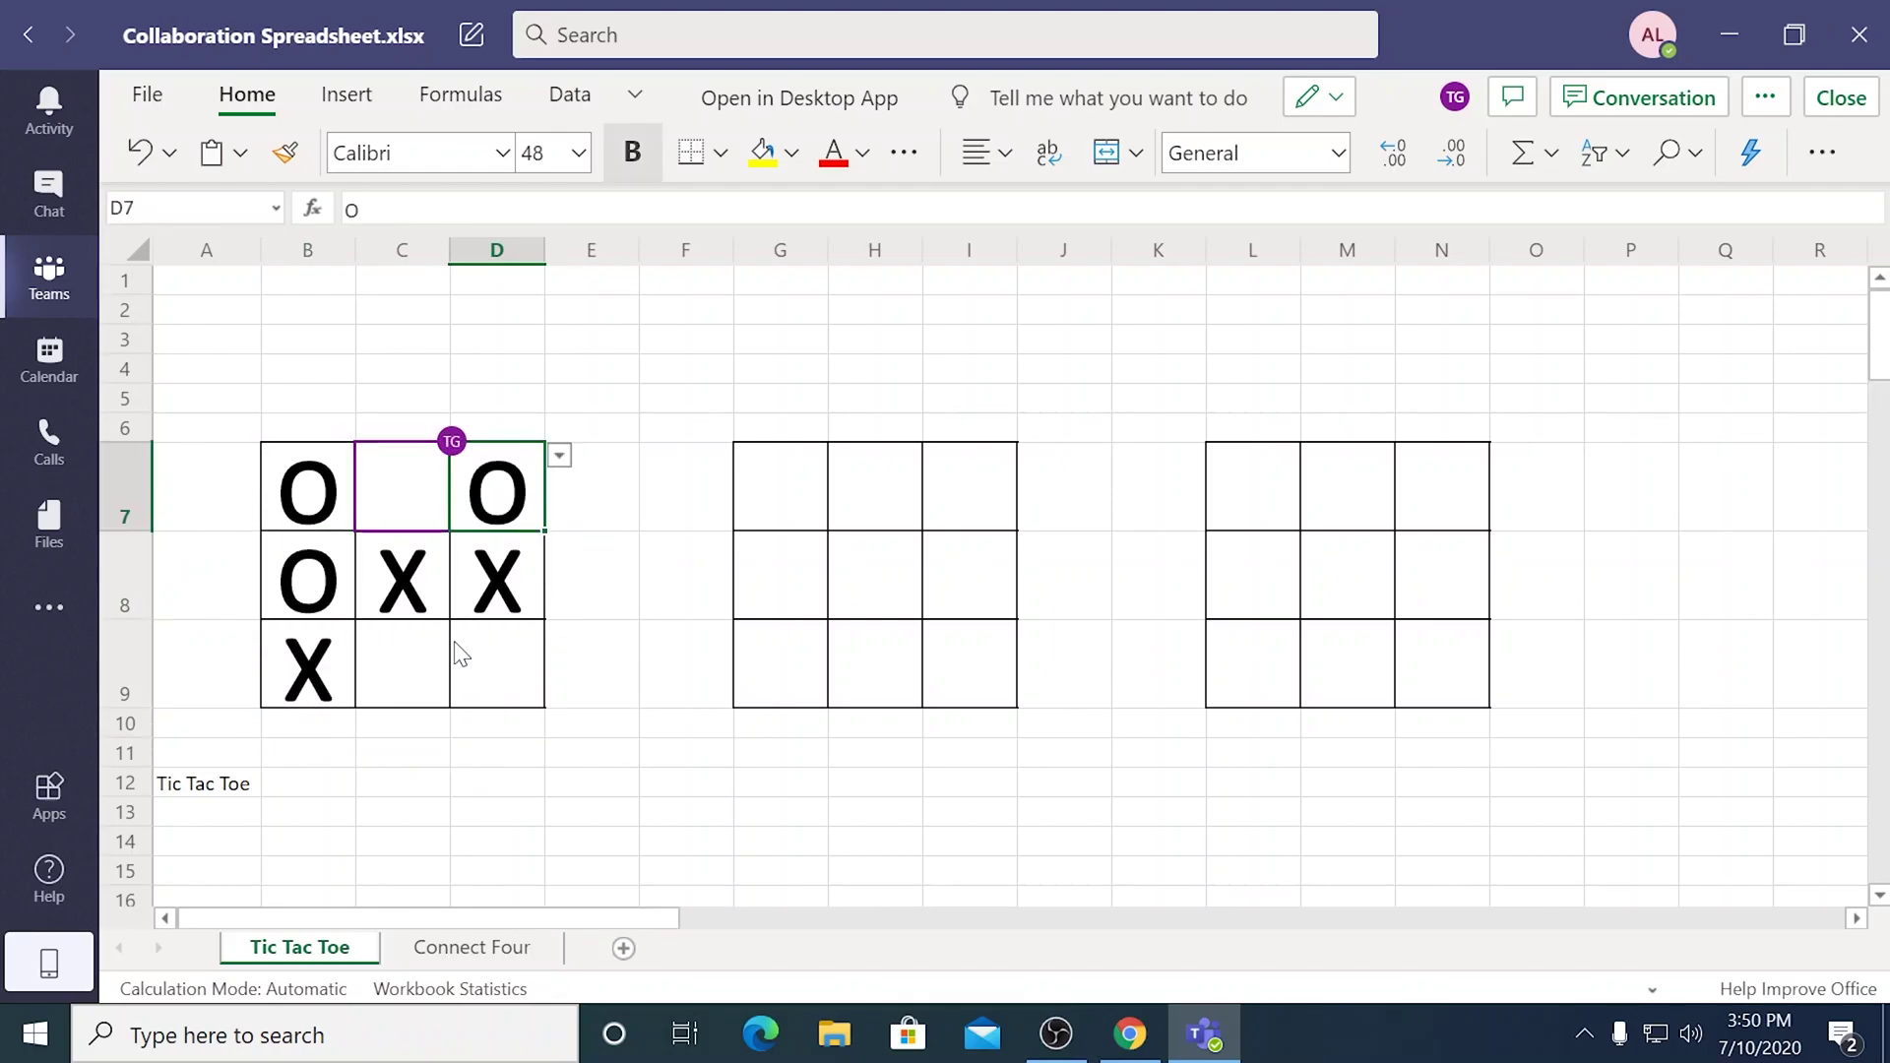
click(402, 669)
click(463, 632)
click(370, 799)
click(581, 382)
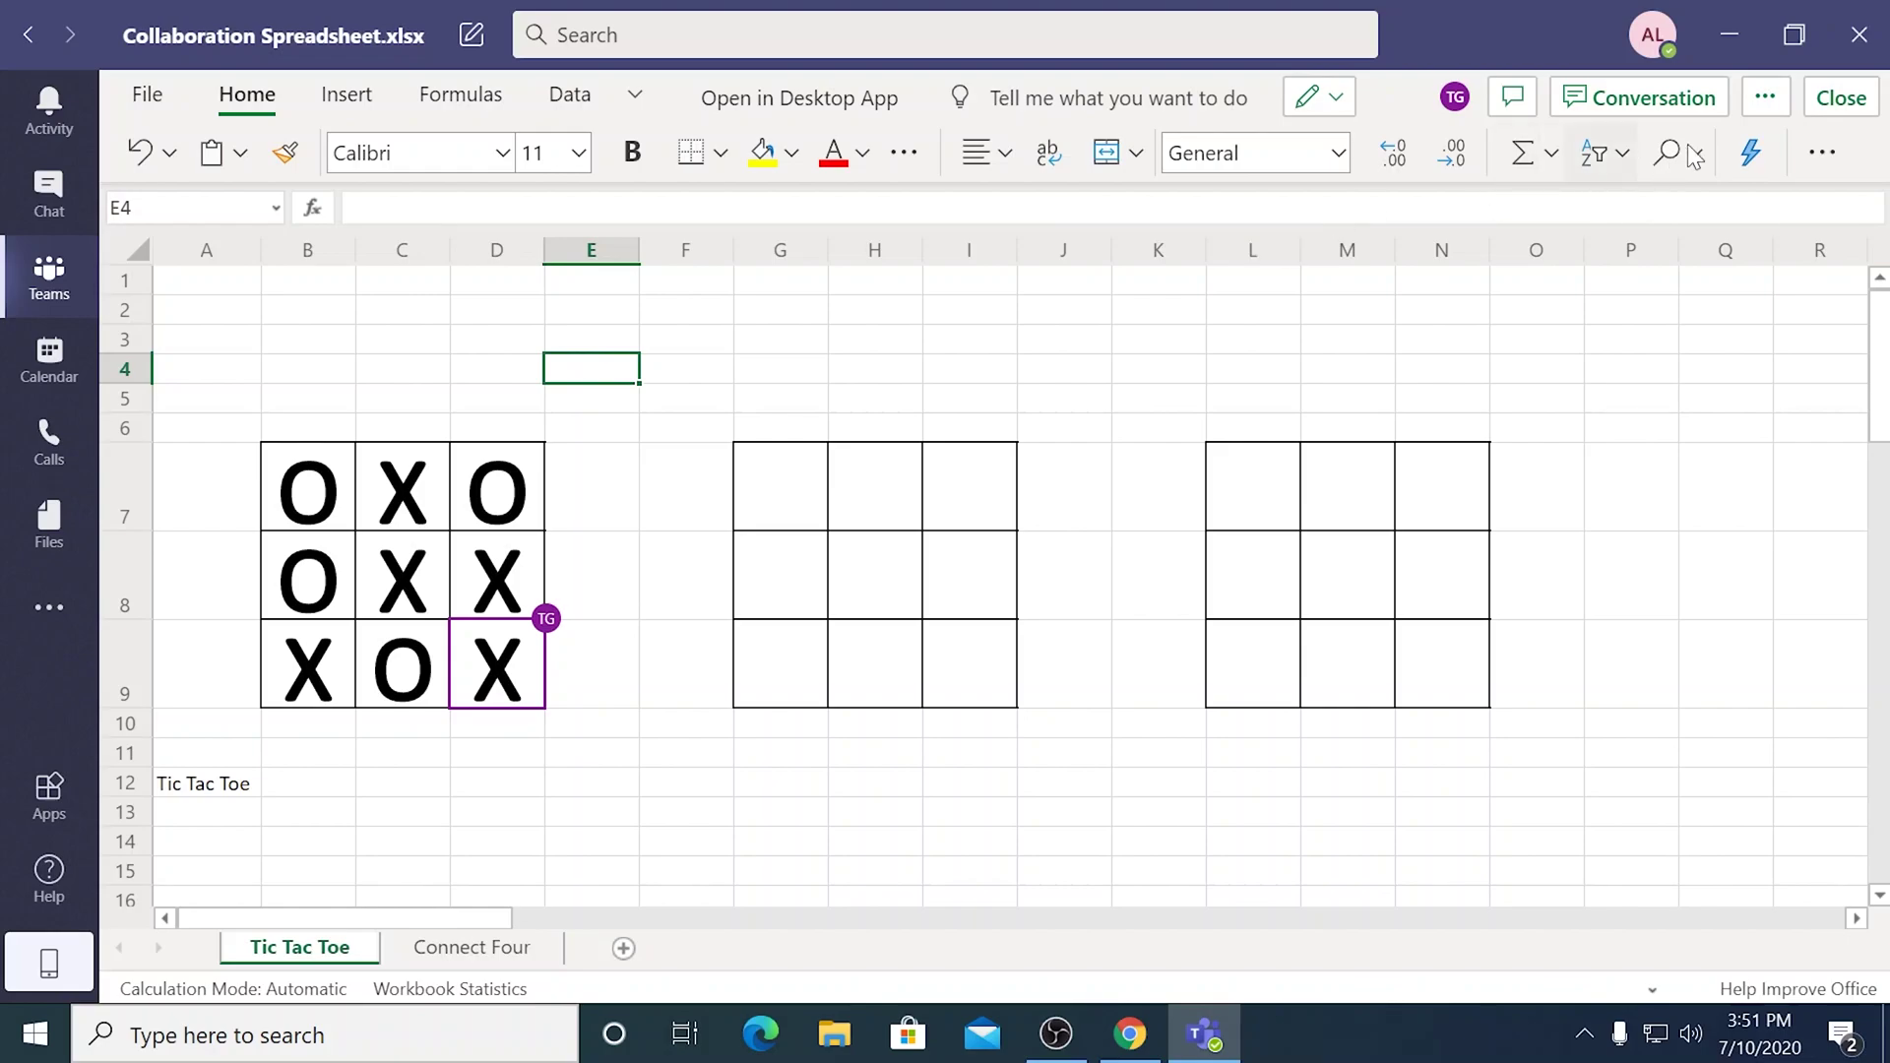
Close Collaboration Spreadsheet.xlsx and reopen it from the channel's files in the Excel desktop app.
click(1841, 98)
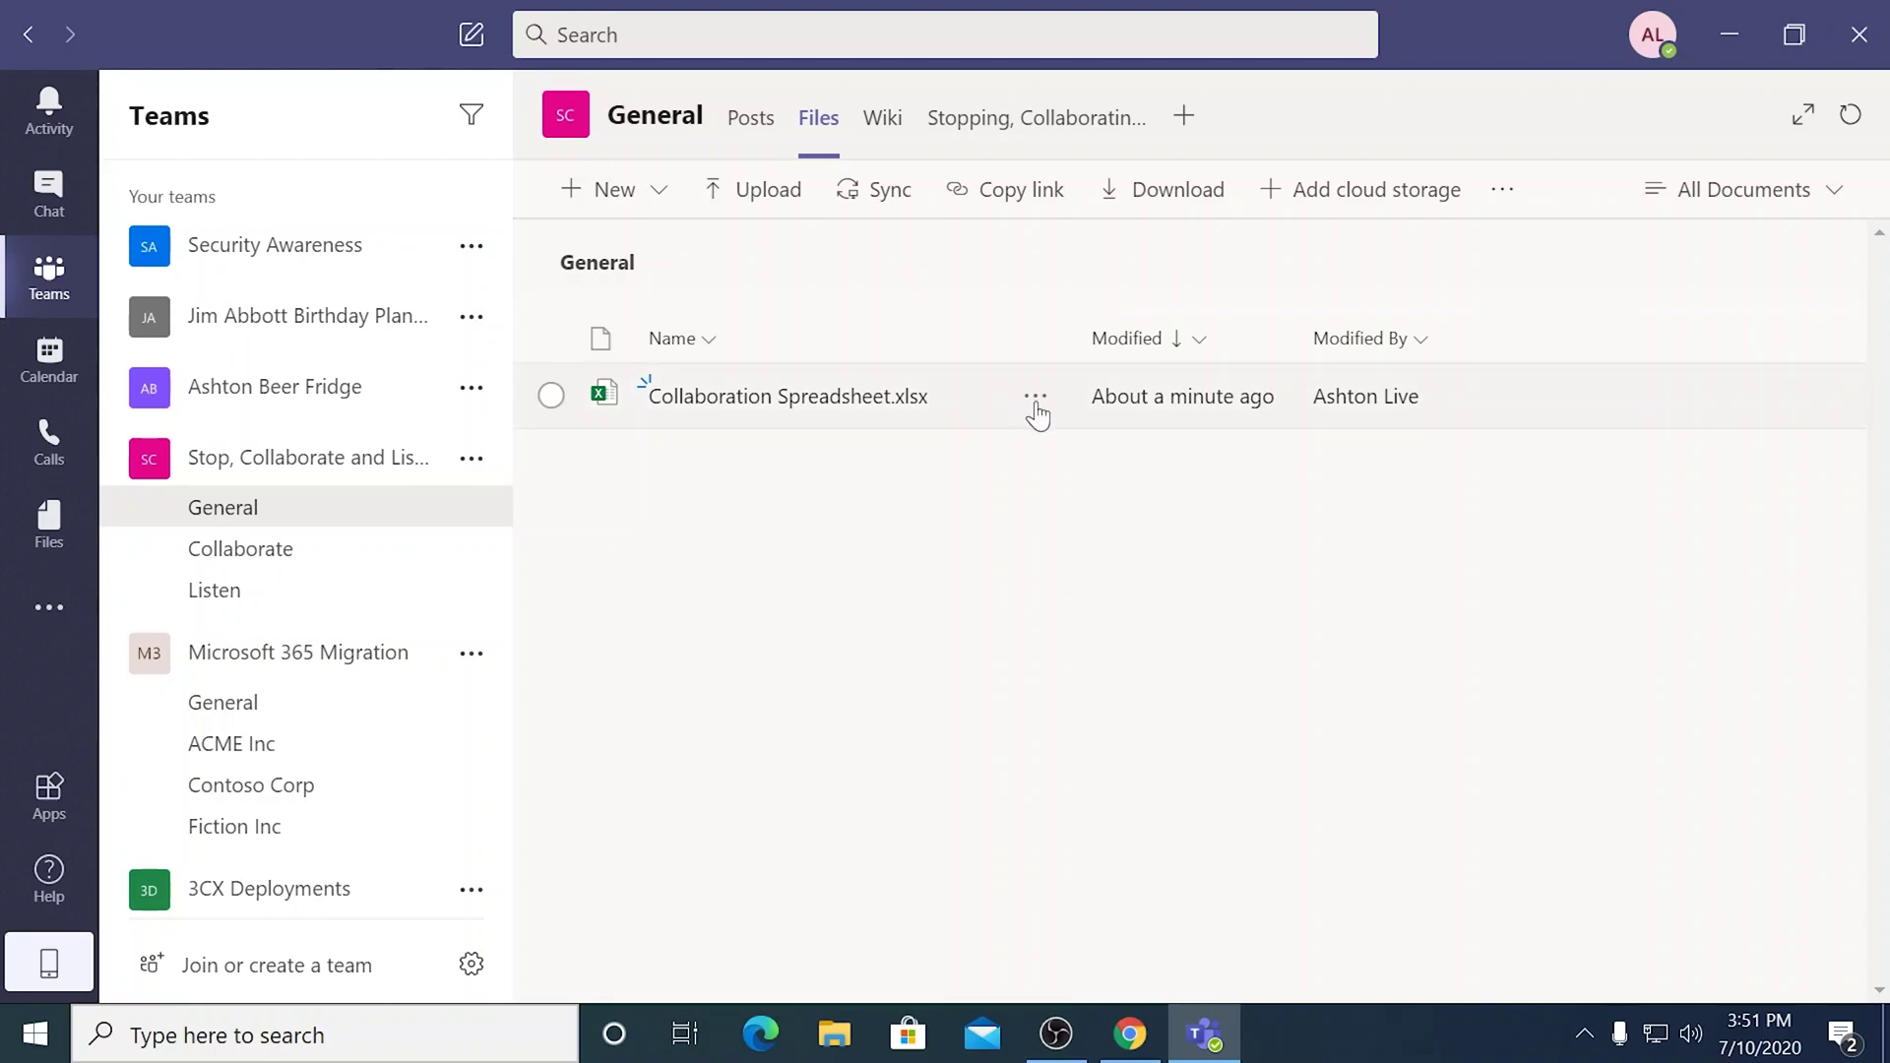
click(1036, 396)
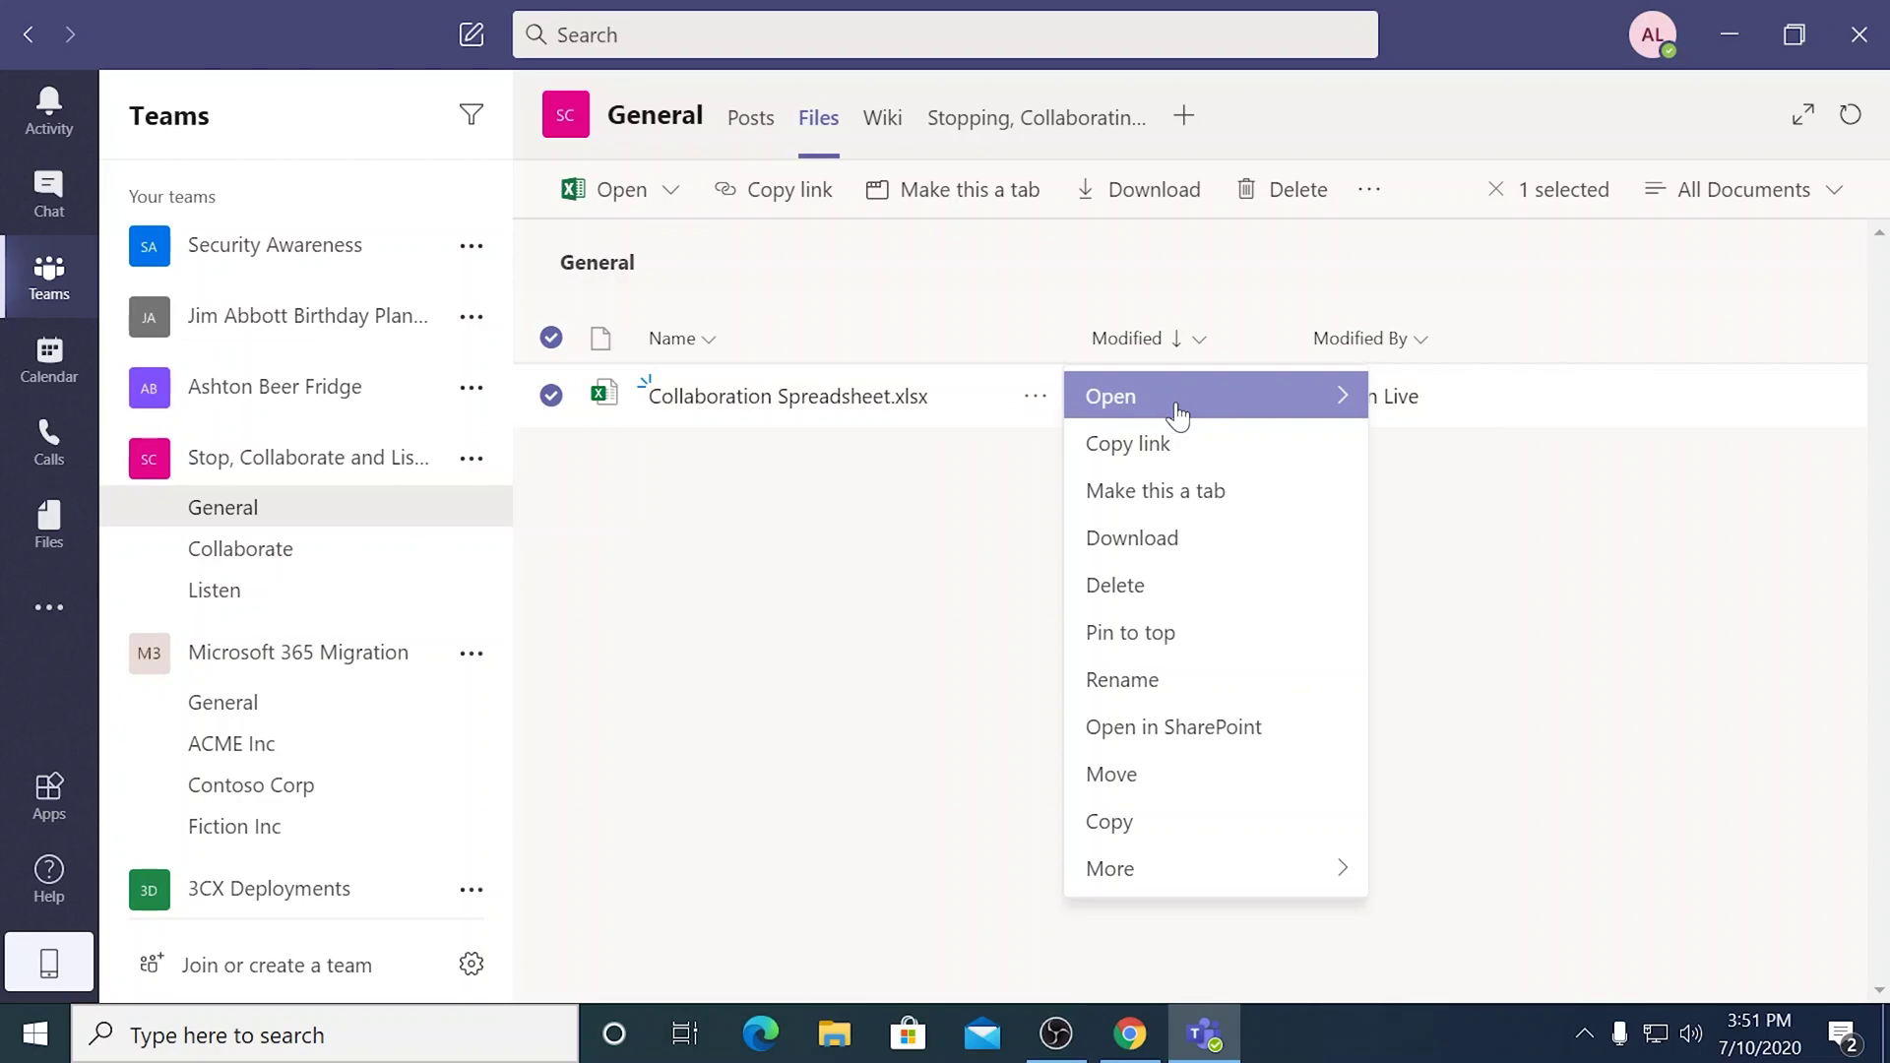
mouse_move(1179, 413)
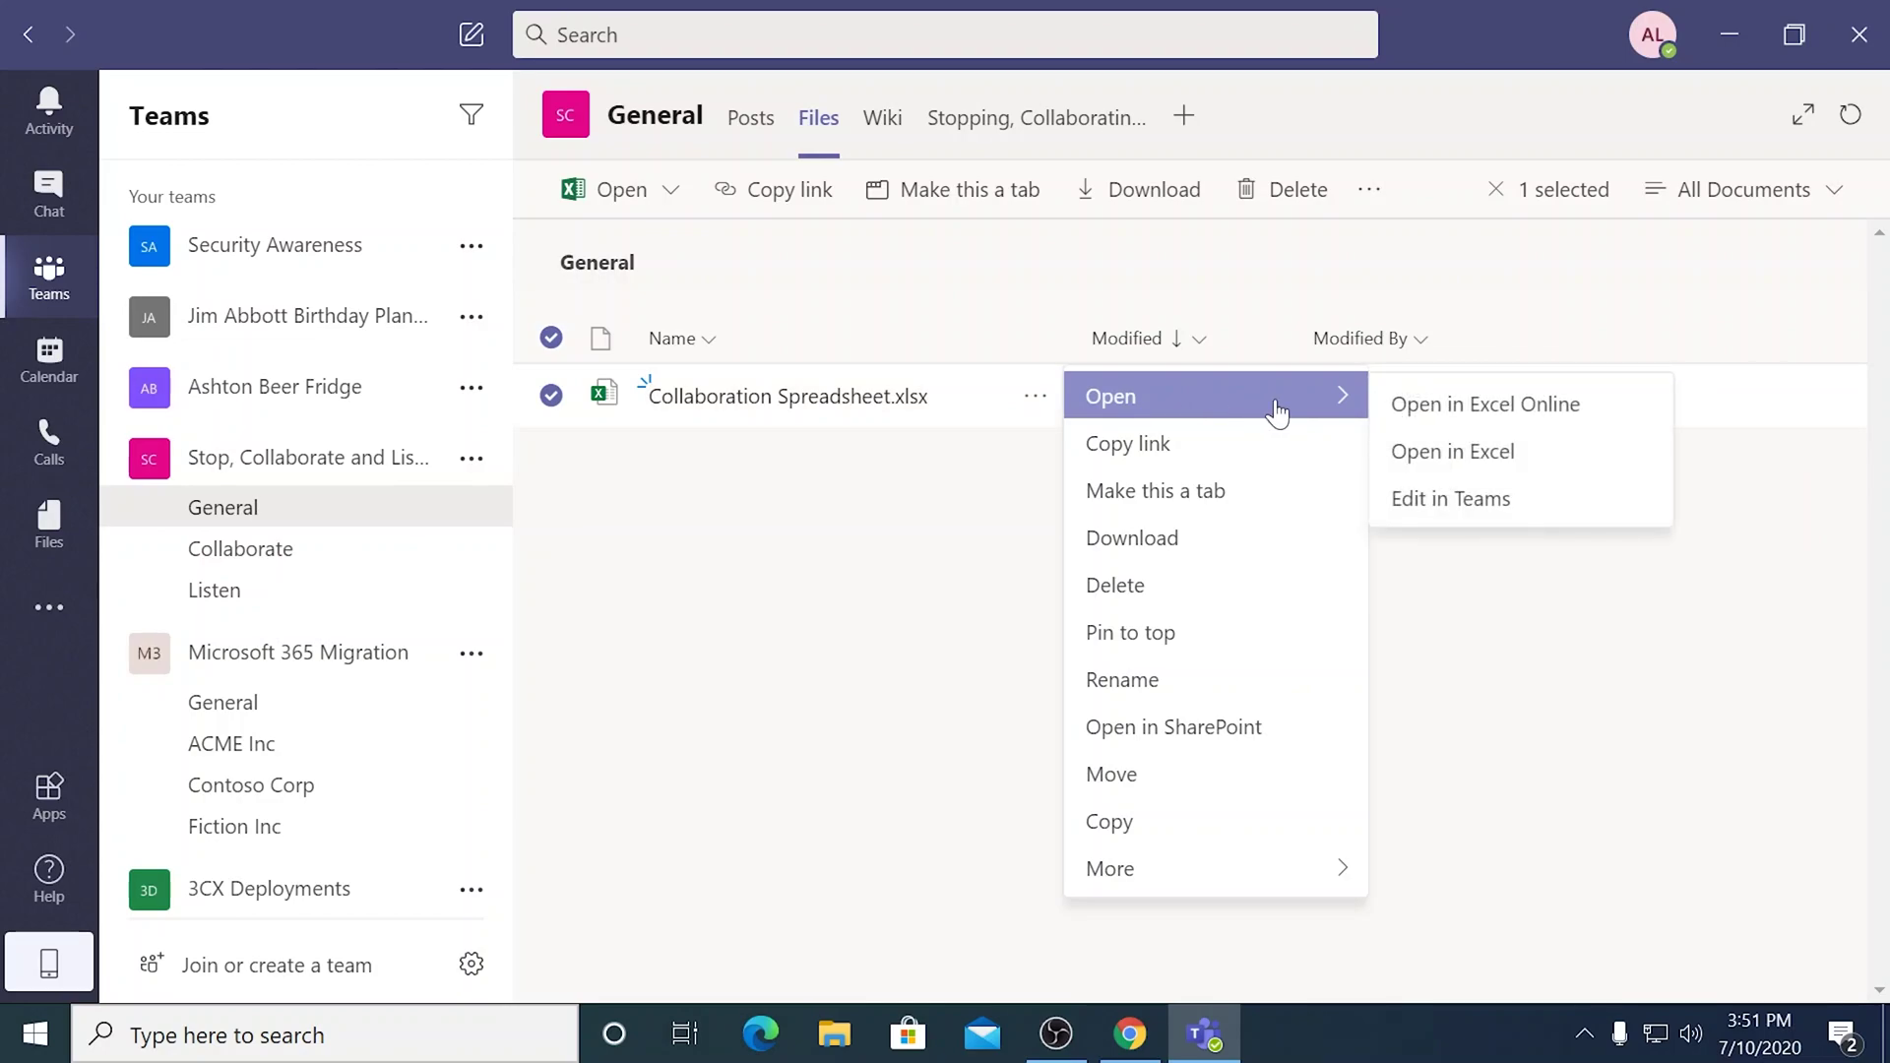
click(1466, 461)
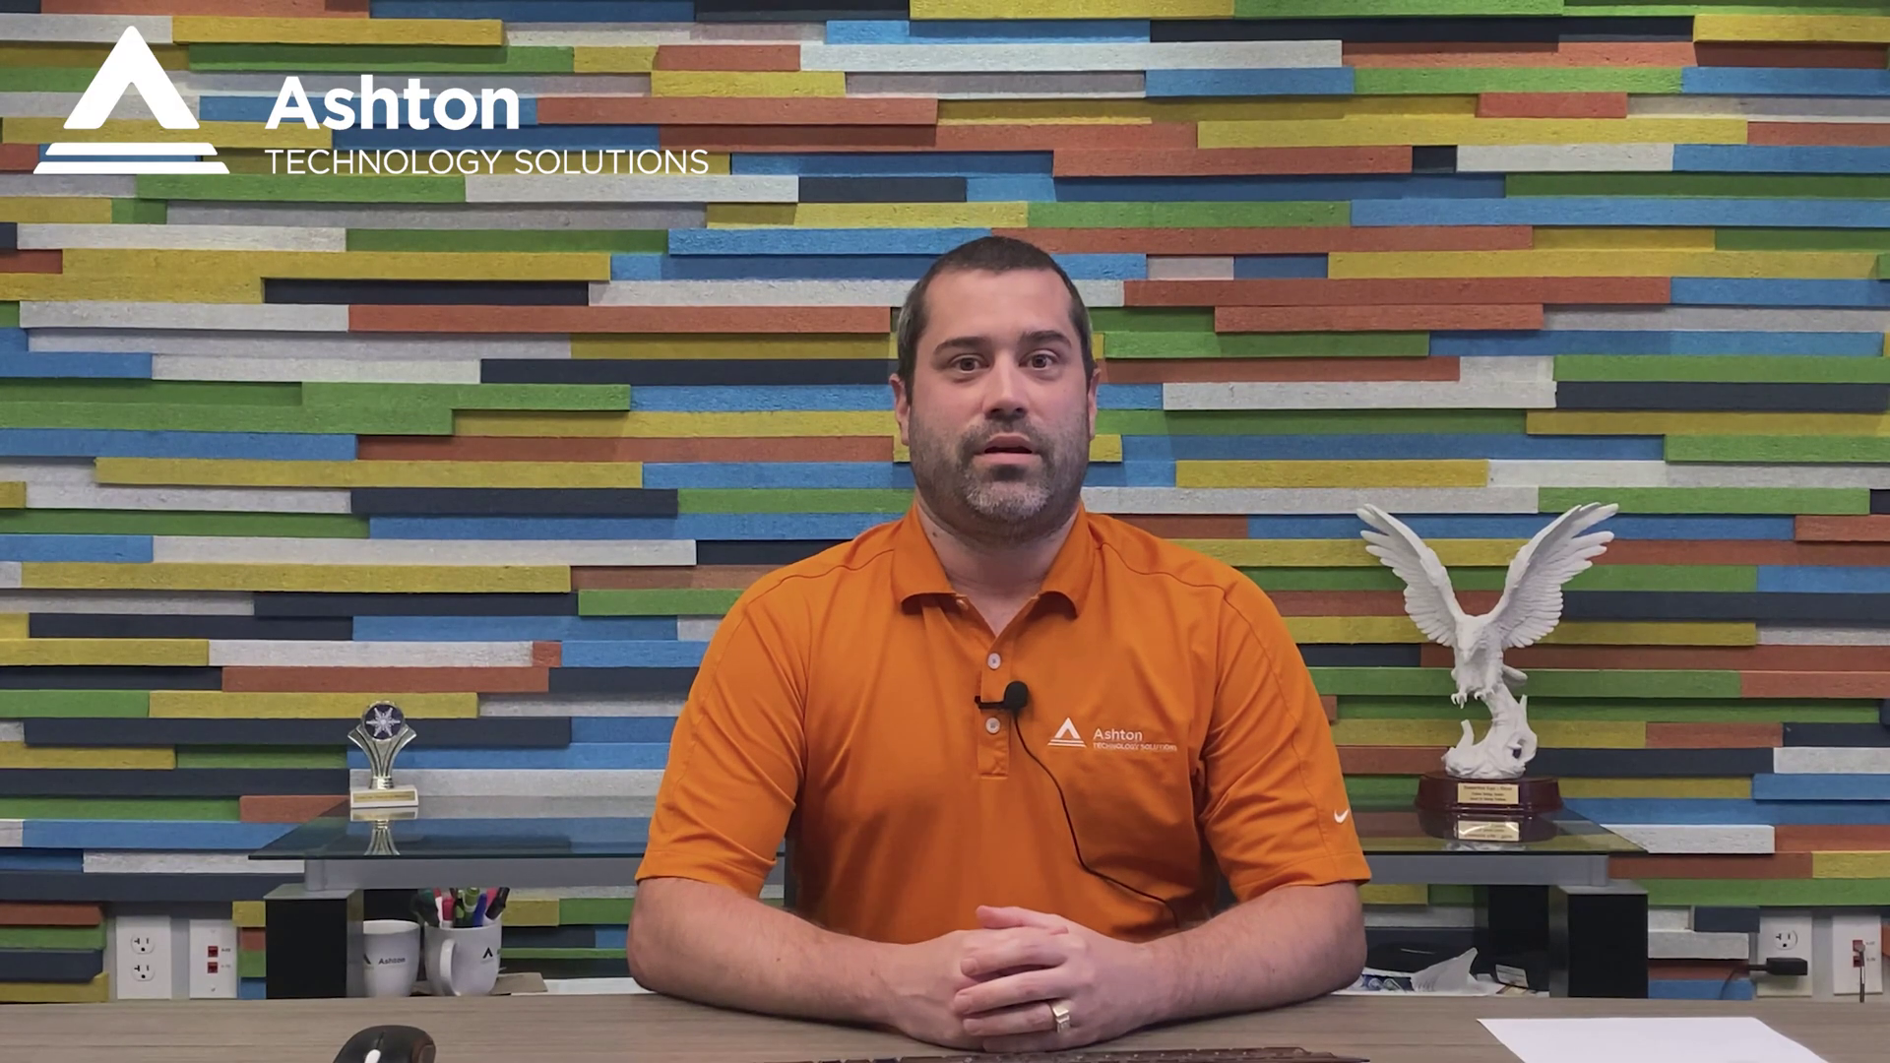